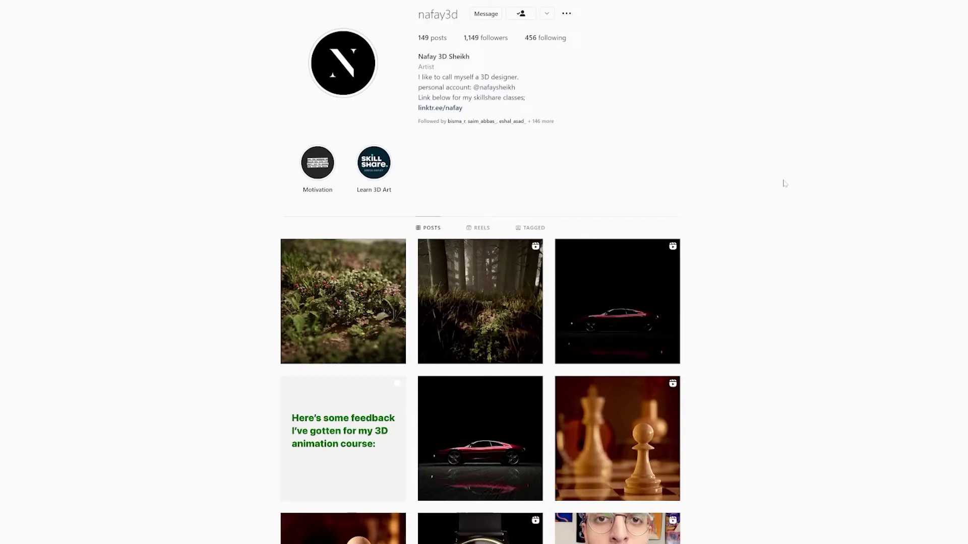
- View the two newest posts on the 3D artist's Instagram profile, the plant close-up and the forest animation, and return to the profile
scroll(617, 324, "down", 8)
scroll(609, 328, "up", 8)
left_click(398, 299)
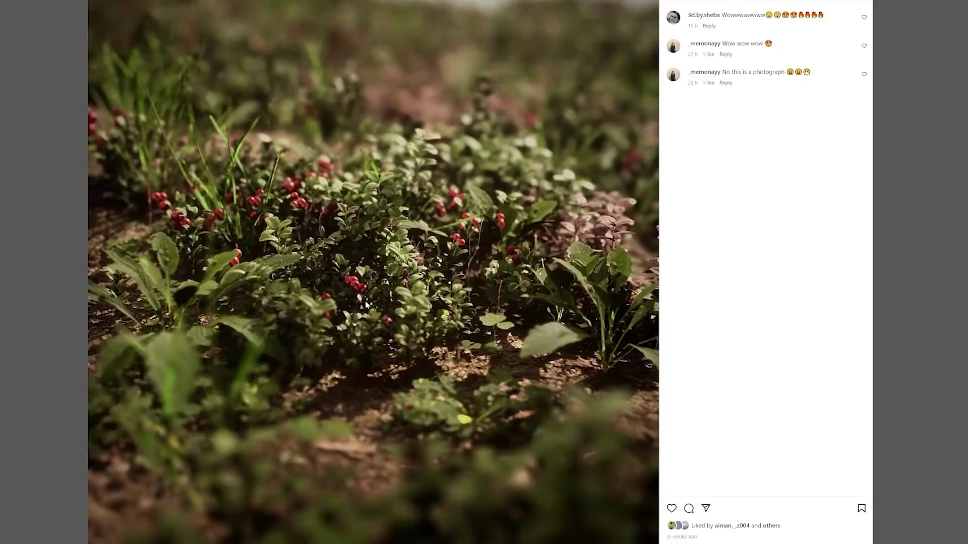
key("Right")
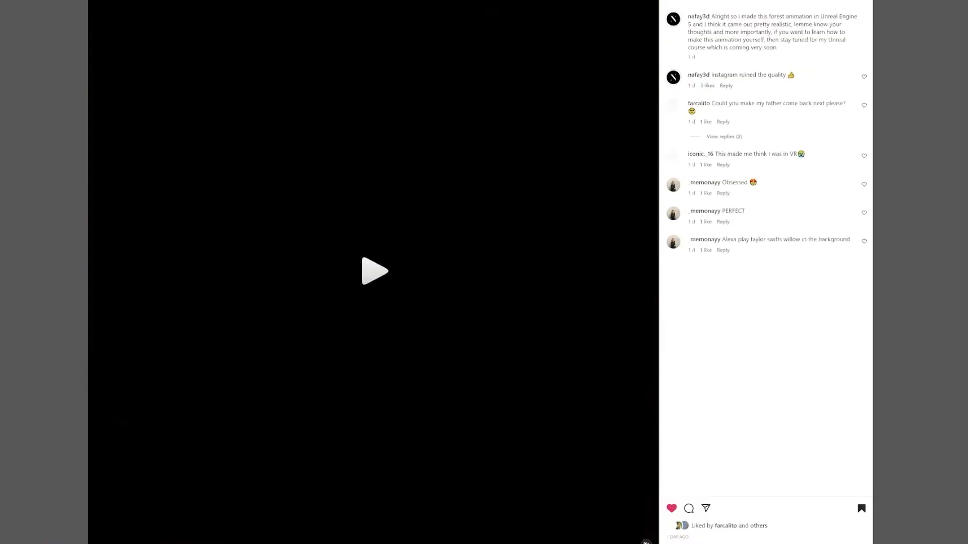
left_click(923, 232)
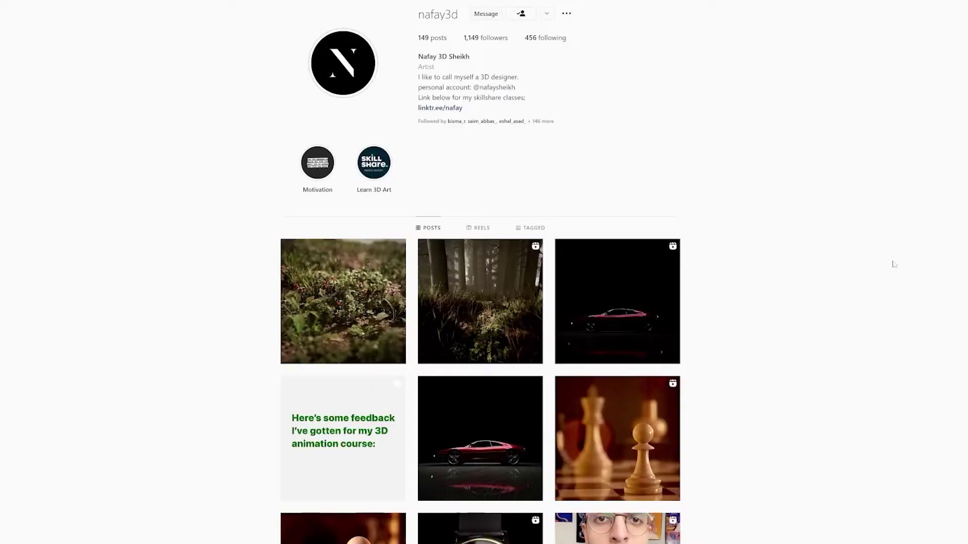
- Look through the artist's grid of posts for examples of 3D renders and car scenes
scroll(810, 295, "down", 13)
scroll(804, 297, "down", 1)
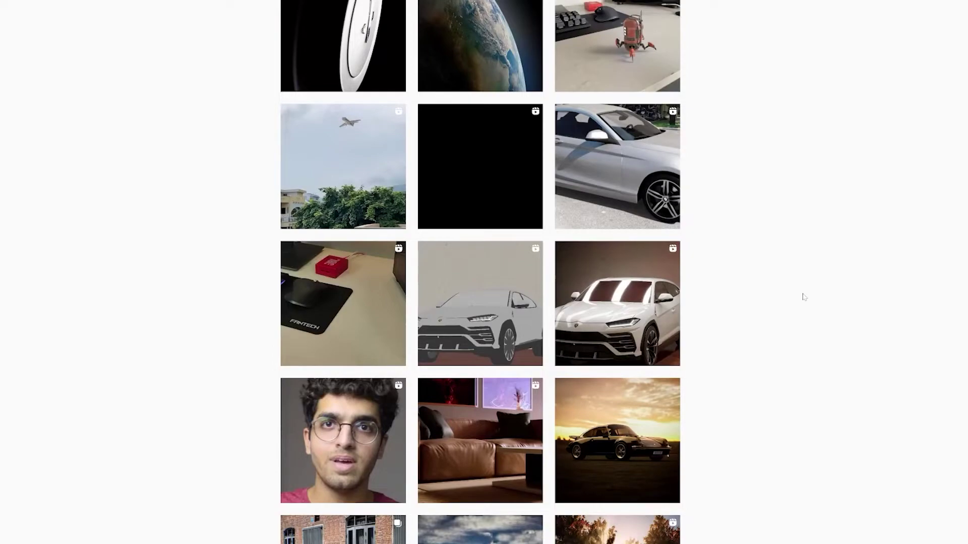
scroll(805, 297, "up", 5)
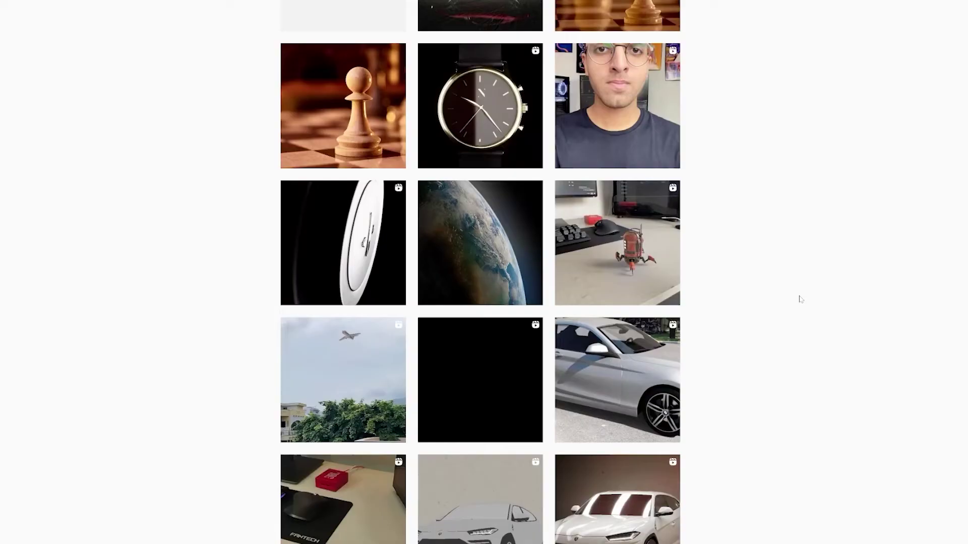
scroll(800, 298, "up", 6)
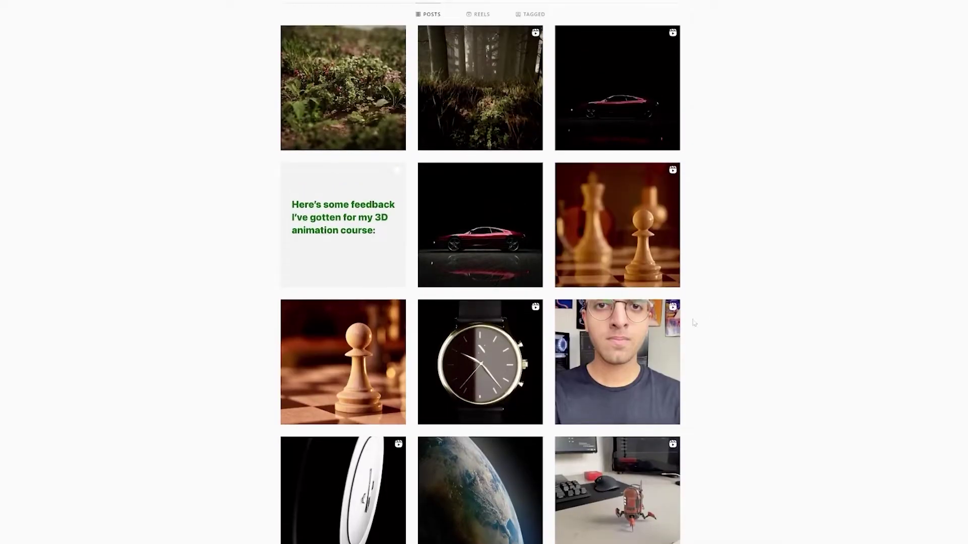
scroll(675, 322, "up", 3)
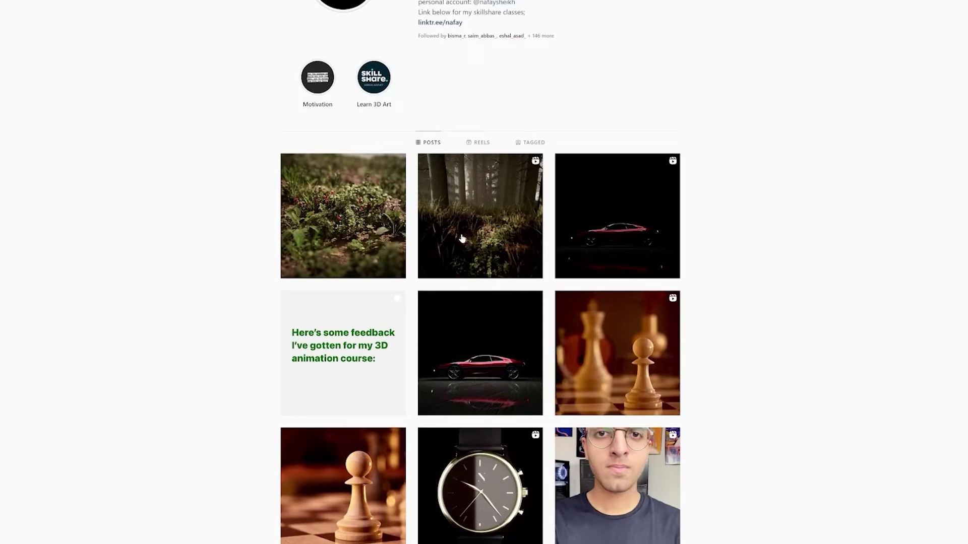
scroll(815, 256, "up", 2)
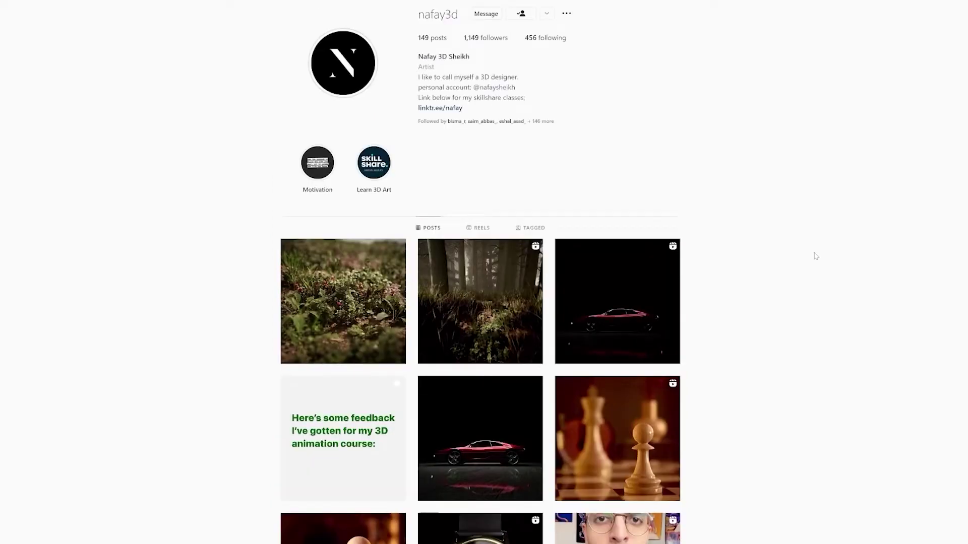
scroll(812, 257, "down", 12)
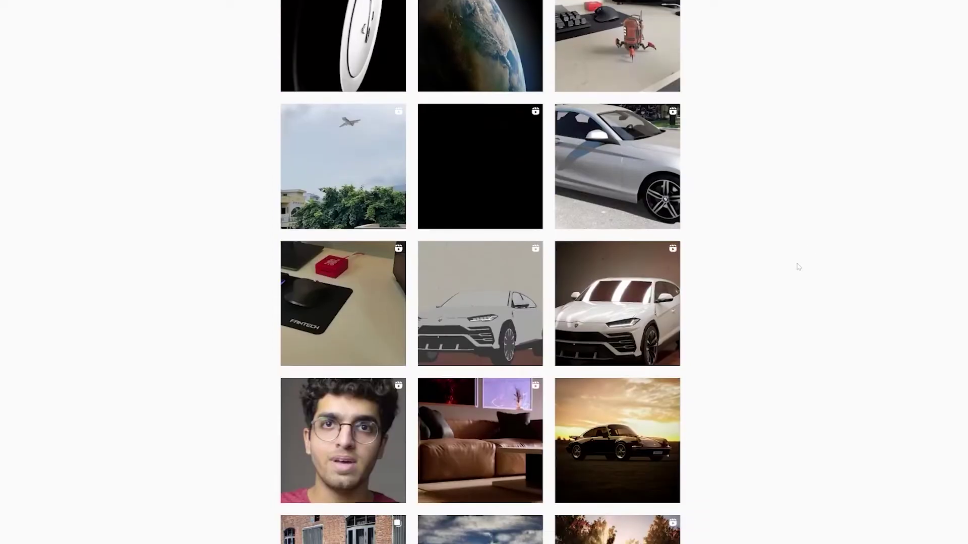
scroll(798, 267, "down", 5)
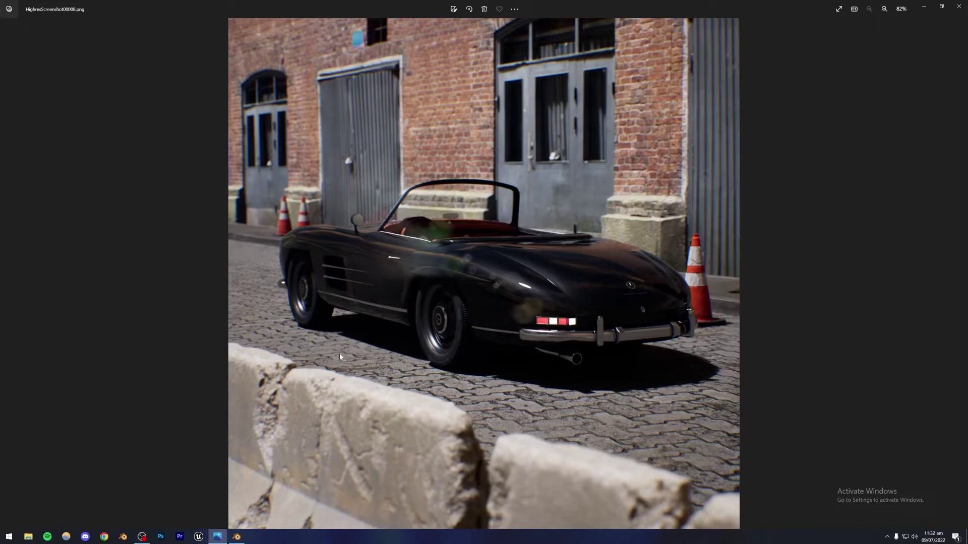
- Switch to Chrome and search Google for "3d model car free"
left_click(104, 536)
type("3d model")
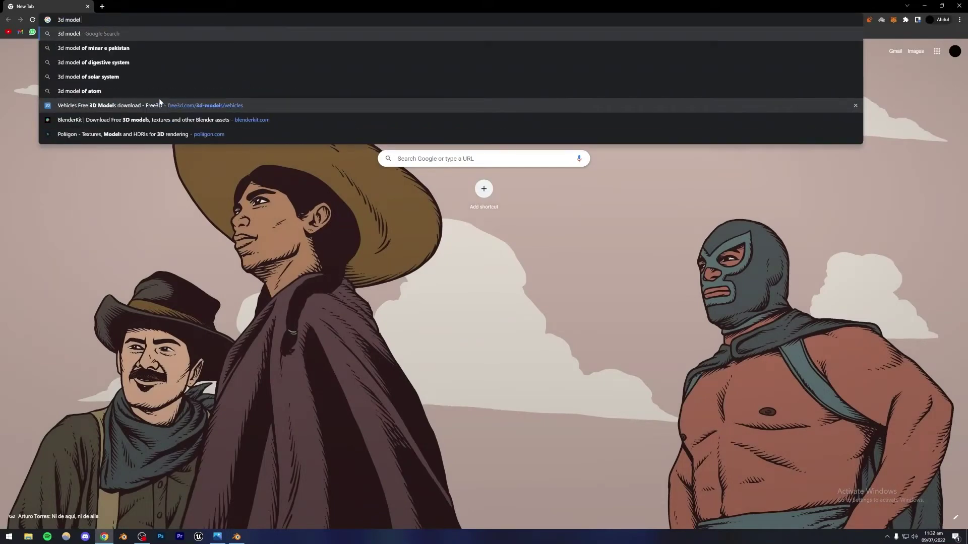
key("Down")
key("Return")
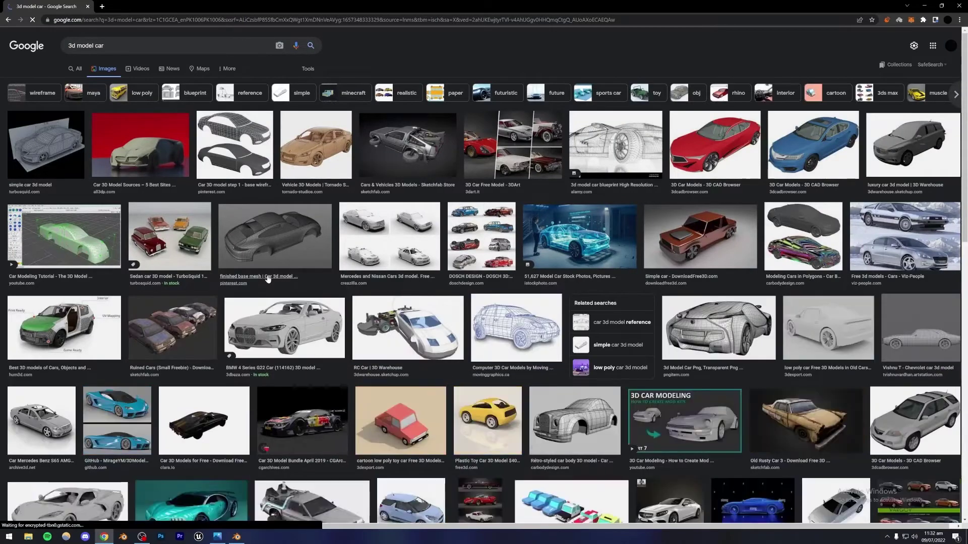
left_click(104, 46)
type("free")
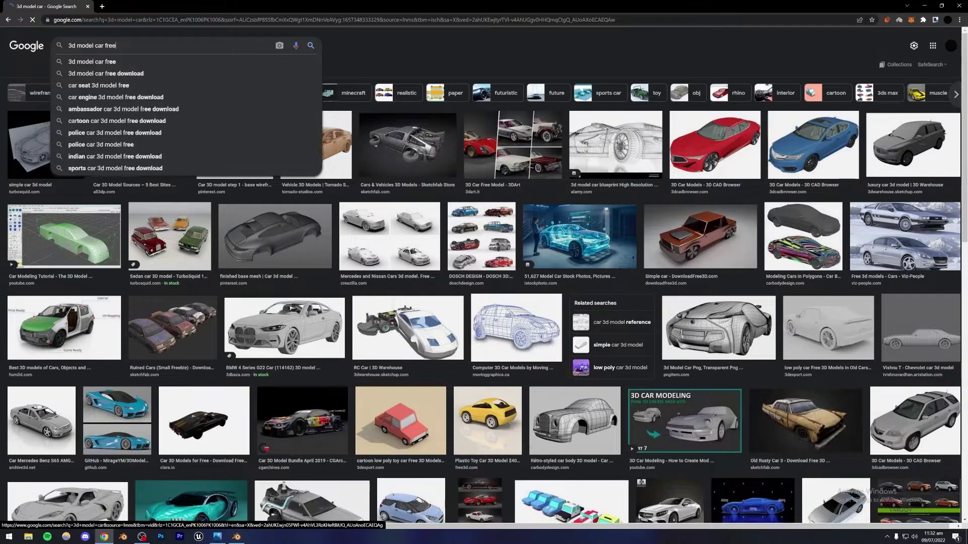
key("Return")
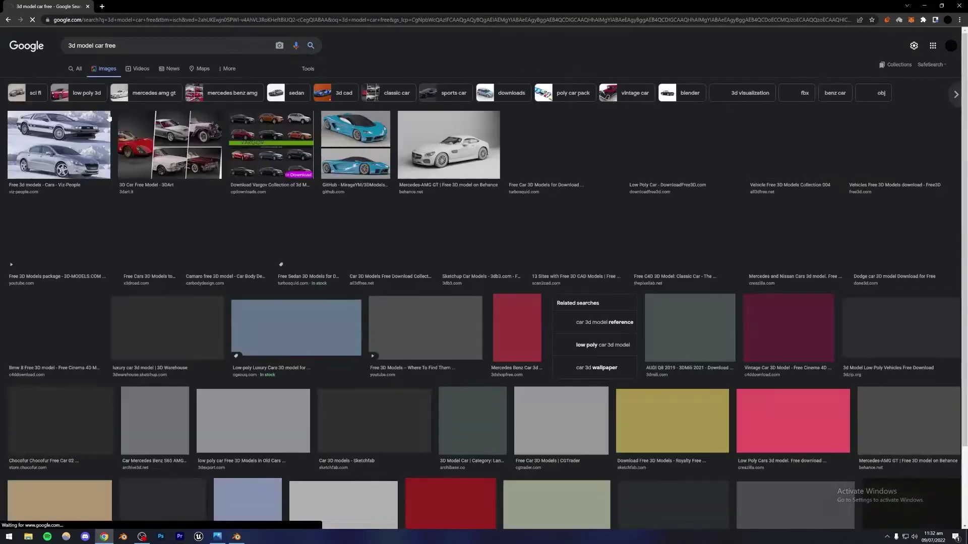
- Show all web results for the search and view Sketchfab's Car 3D models page in a new tab
left_click(81, 66)
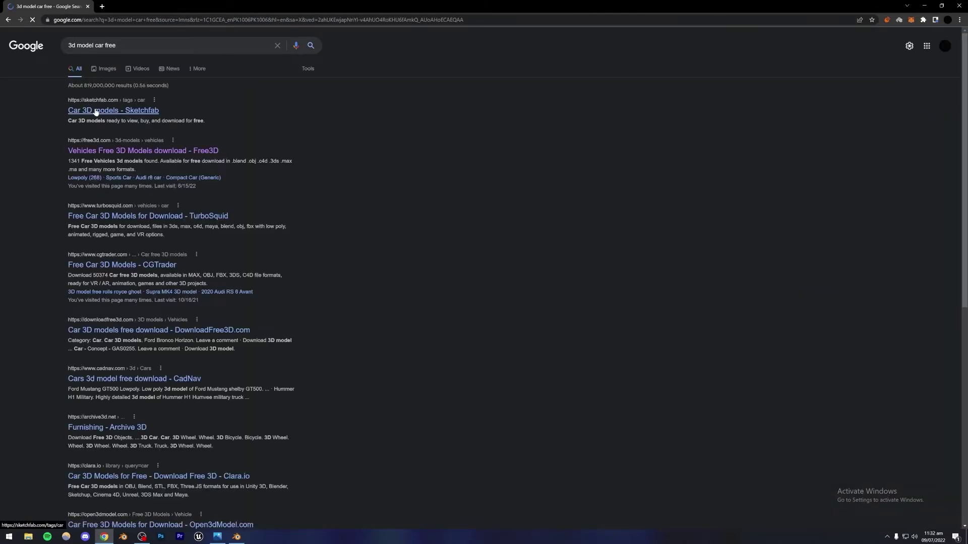
right_click(94, 108)
left_click(114, 113)
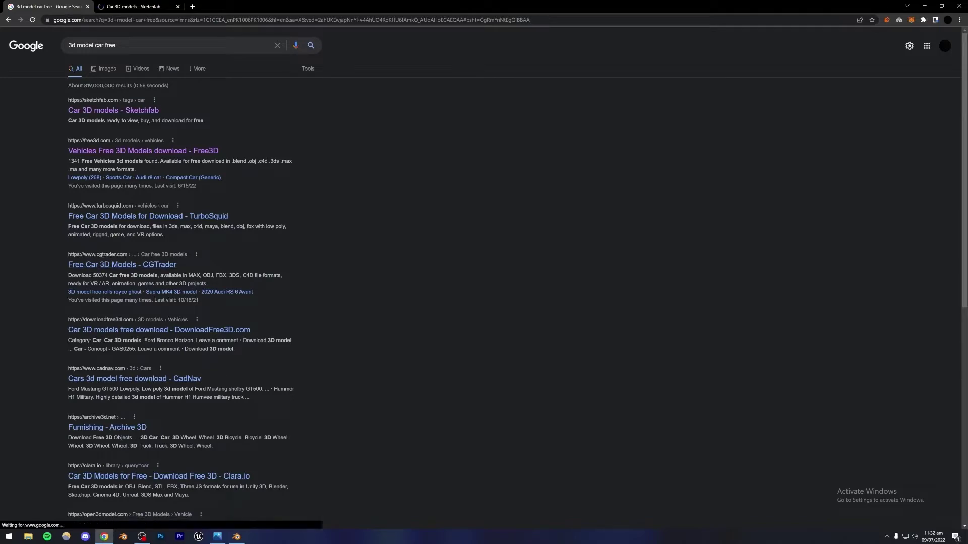
left_click(135, 6)
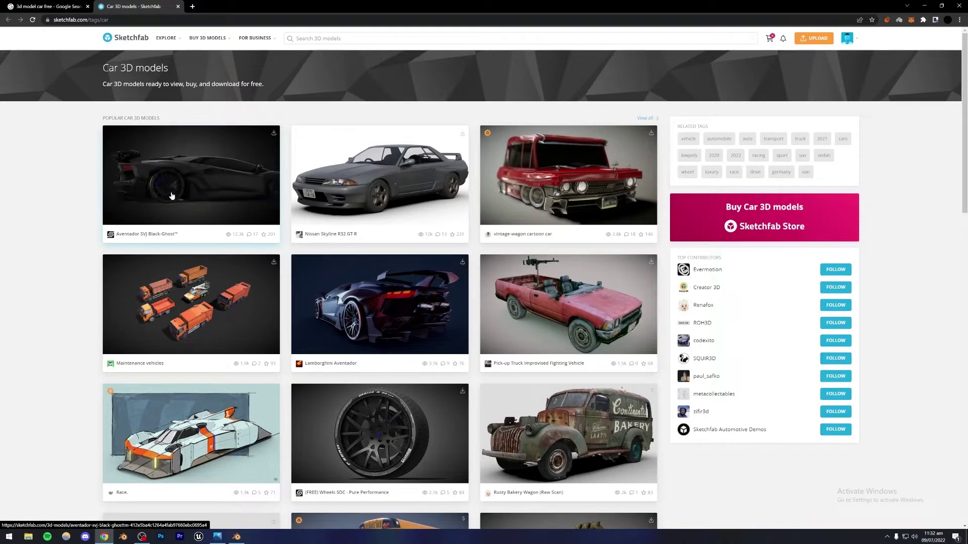
- Switch to Blender and show the BlenderKit add-on's asset search settings in the 3D viewport
left_click(236, 537)
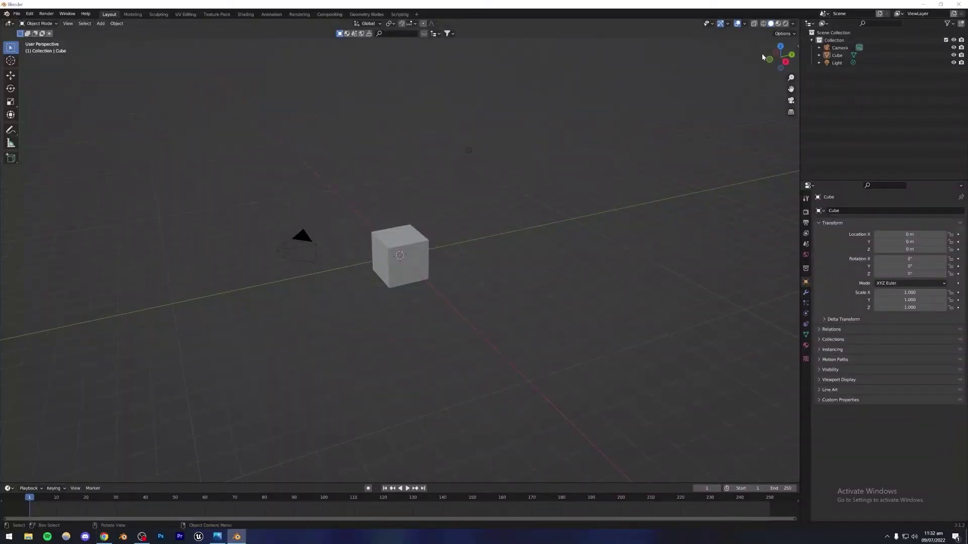
left_click(797, 44)
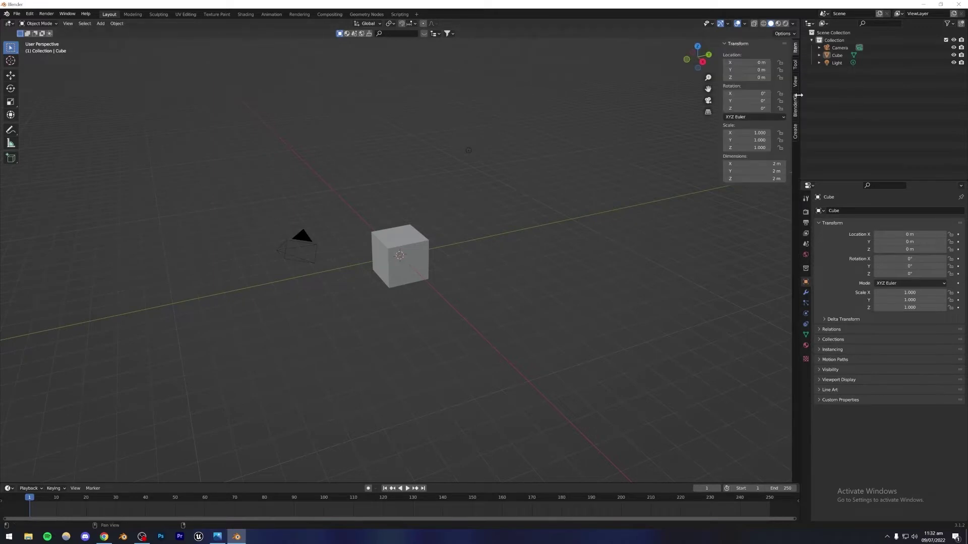
left_click(796, 108)
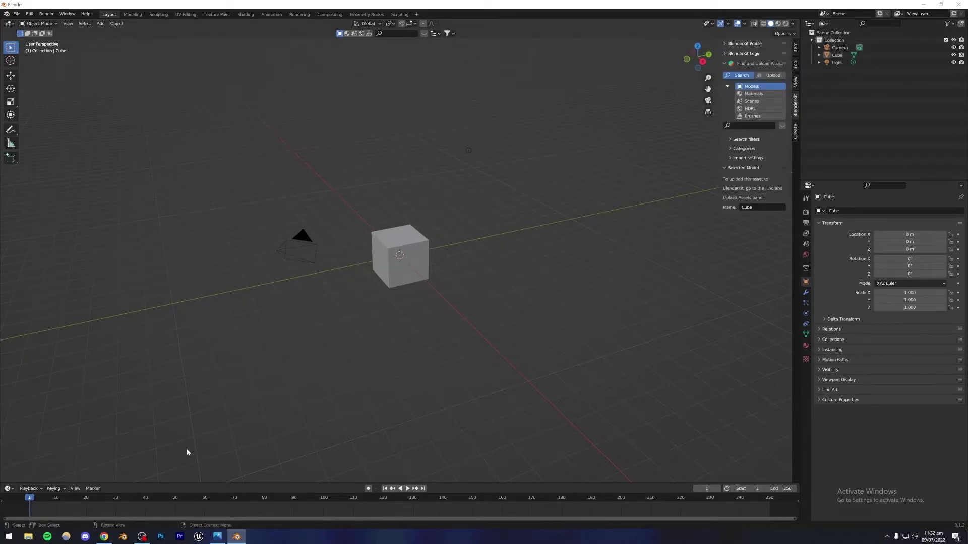
- Switch to Chrome and open blenderkit.com's add-on download page in a new tab
left_click(104, 536)
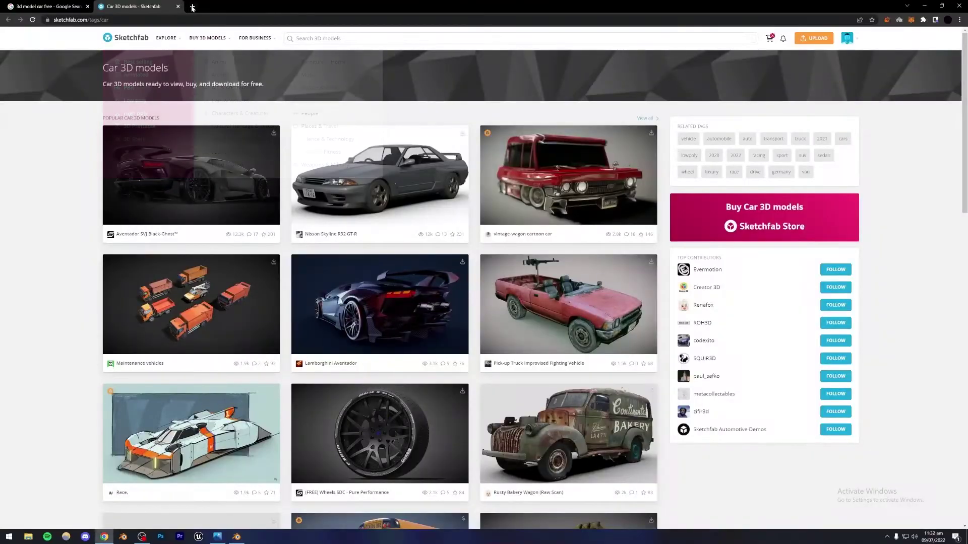
left_click(192, 7)
type("blenderki")
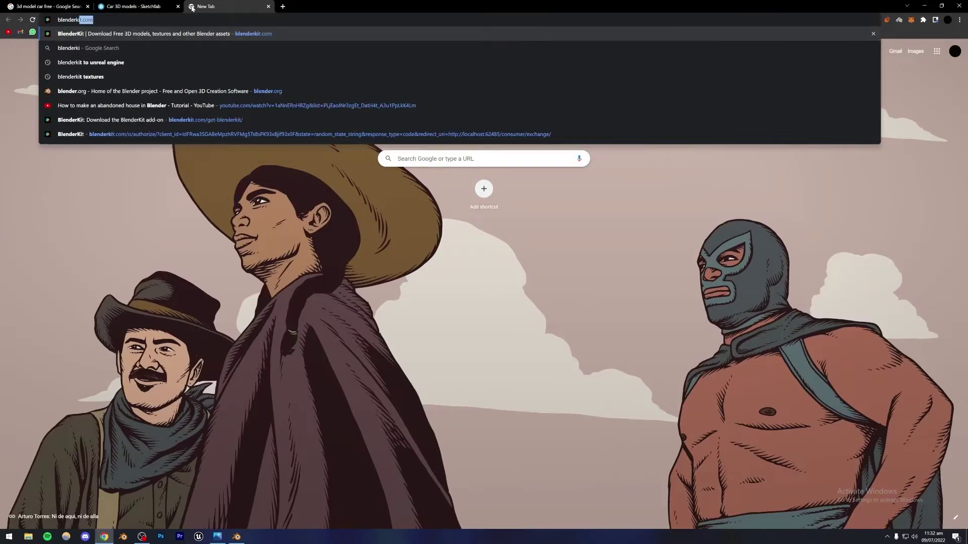
type("t")
key("Return")
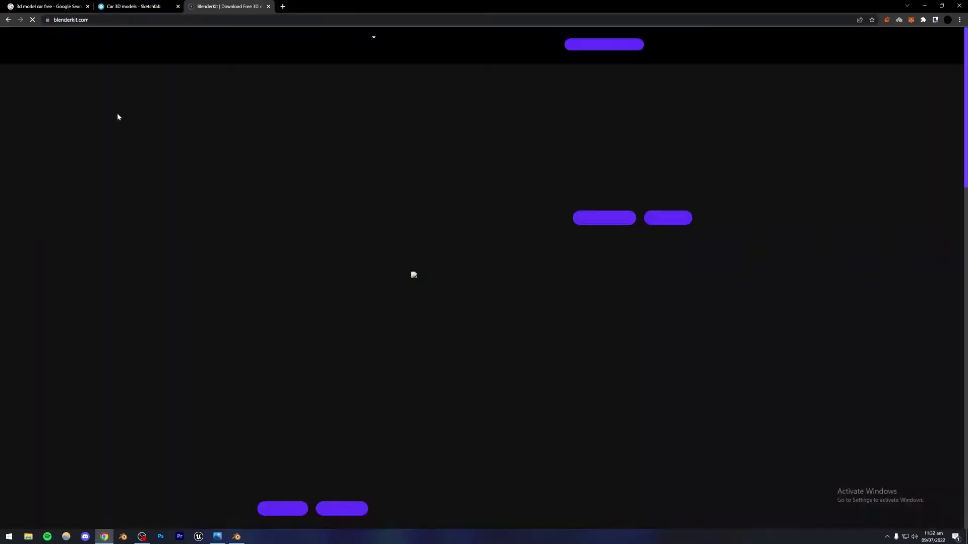
left_click(603, 45)
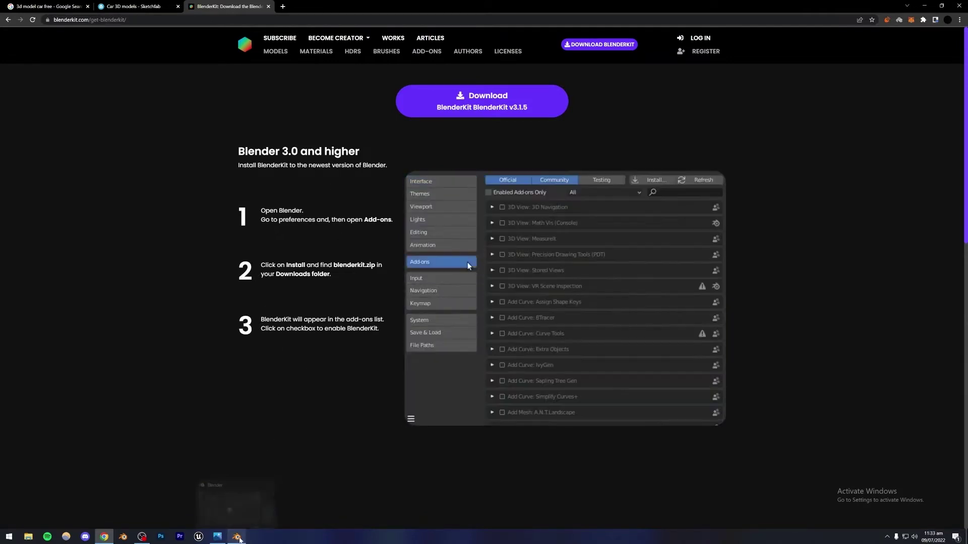
- Switch to Blender and search BlenderKit models for "car" with the Free first filter enabled
left_click(237, 537)
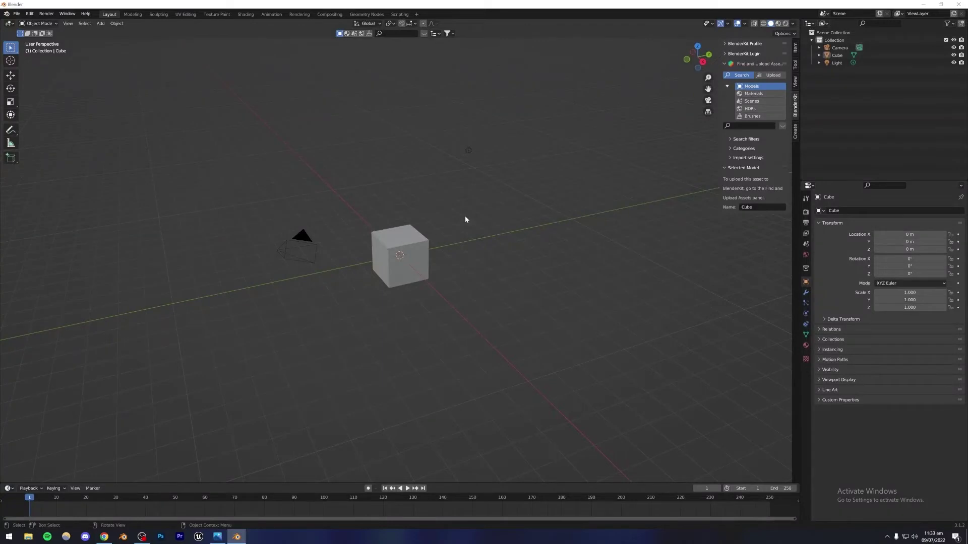
type("car")
key("Return")
left_click(730, 151)
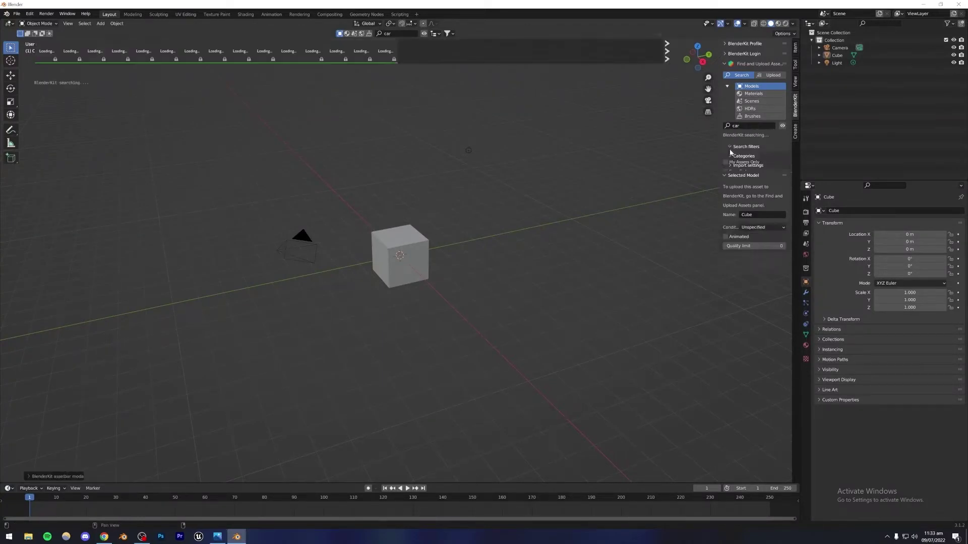
left_click(725, 171)
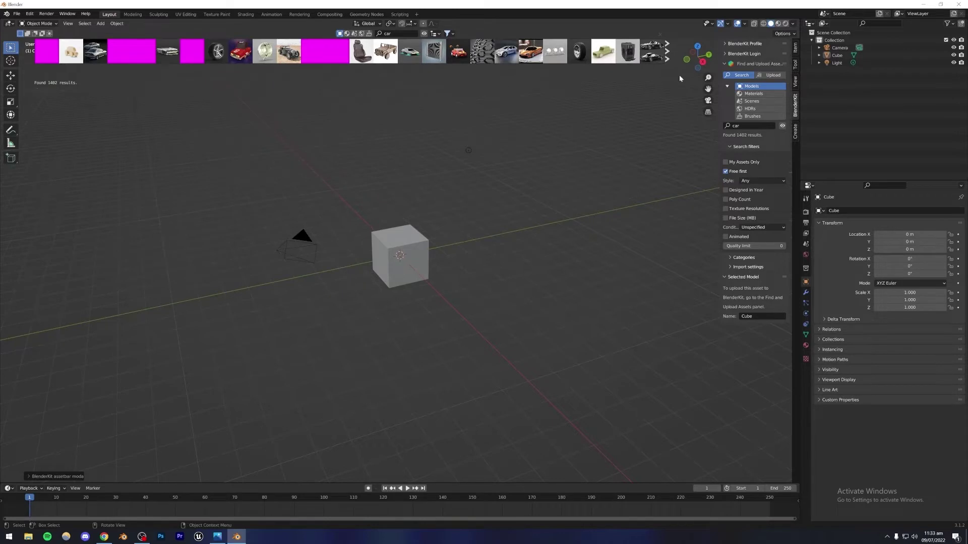
- Browse further through the BlenderKit car results and import the Mercedes Benz 300 SL Roadster into the scene
mouse_move(652, 52)
left_click(665, 54)
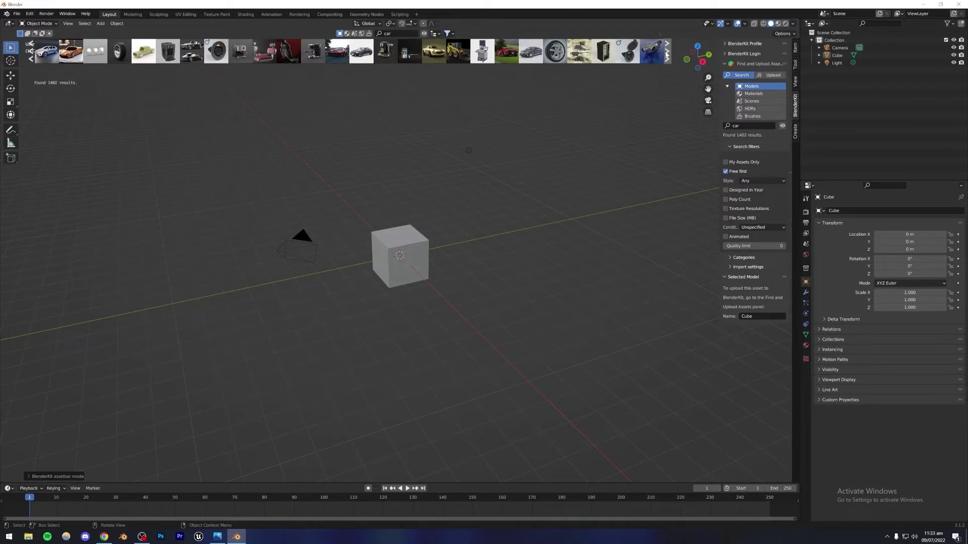
left_click(666, 54)
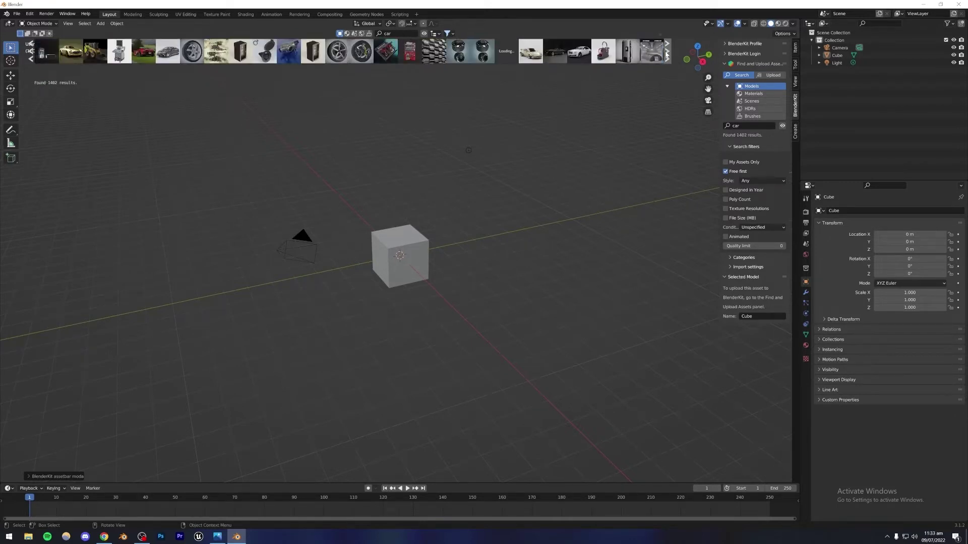
left_click(666, 54)
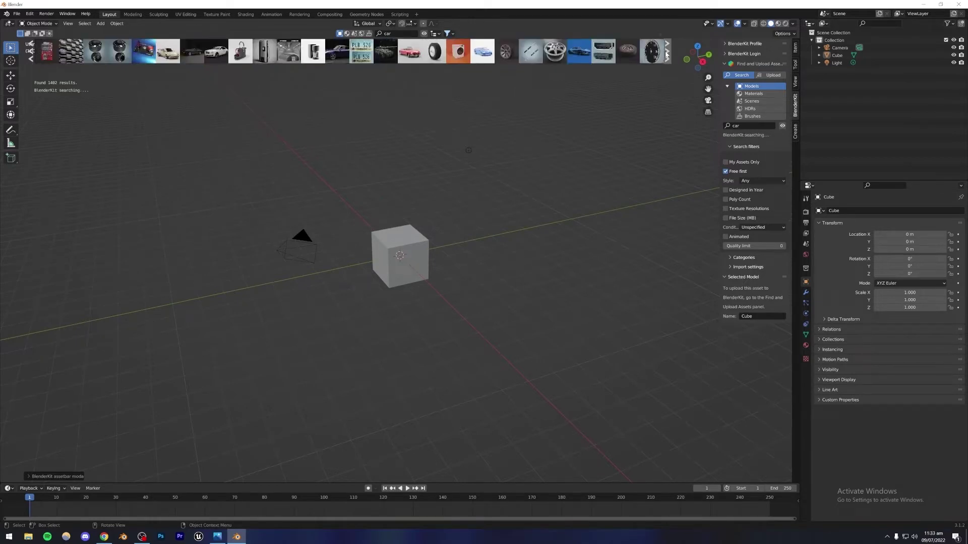
mouse_move(408, 56)
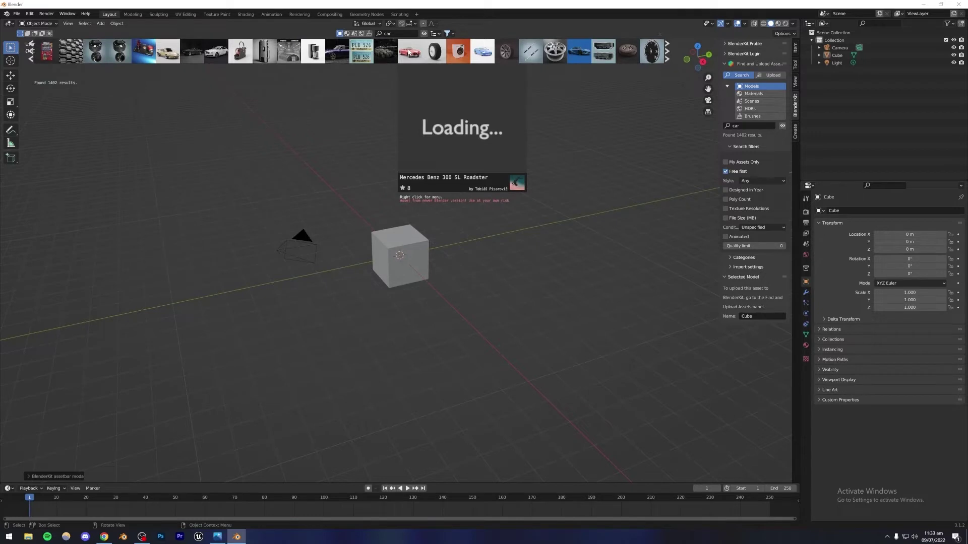
left_click(411, 53)
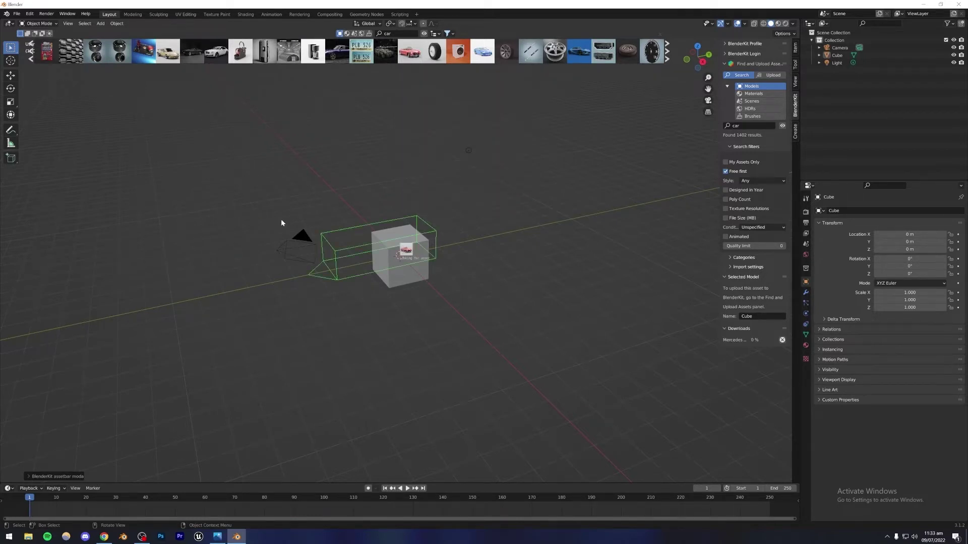
- Delete the default cube overlapping the imported car
right_click(419, 293)
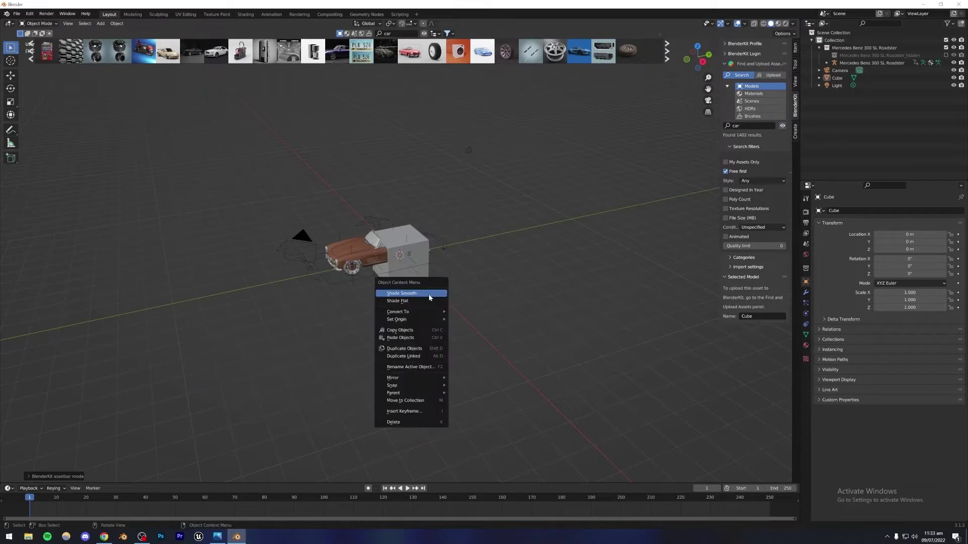
middle_click_drag(417, 288, 392, 280)
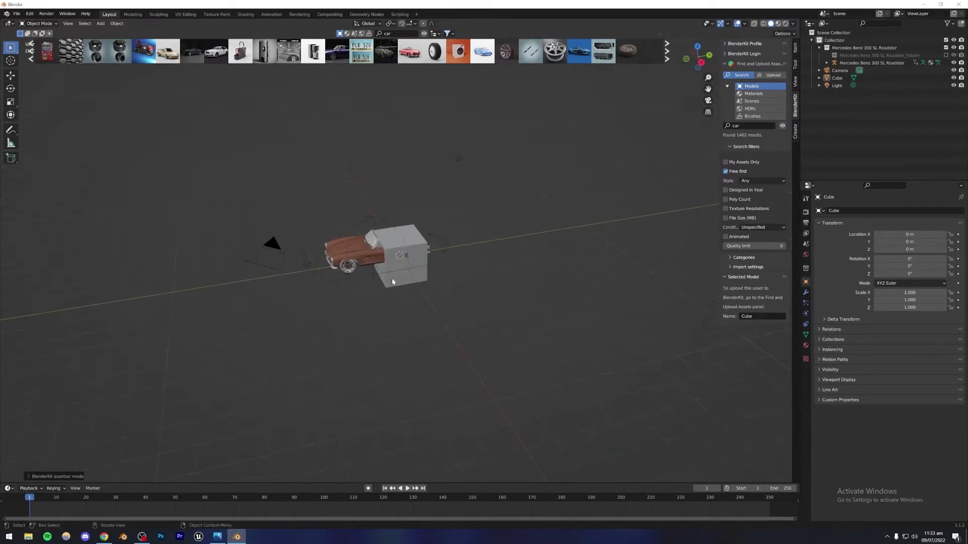
left_click(393, 280)
key("x")
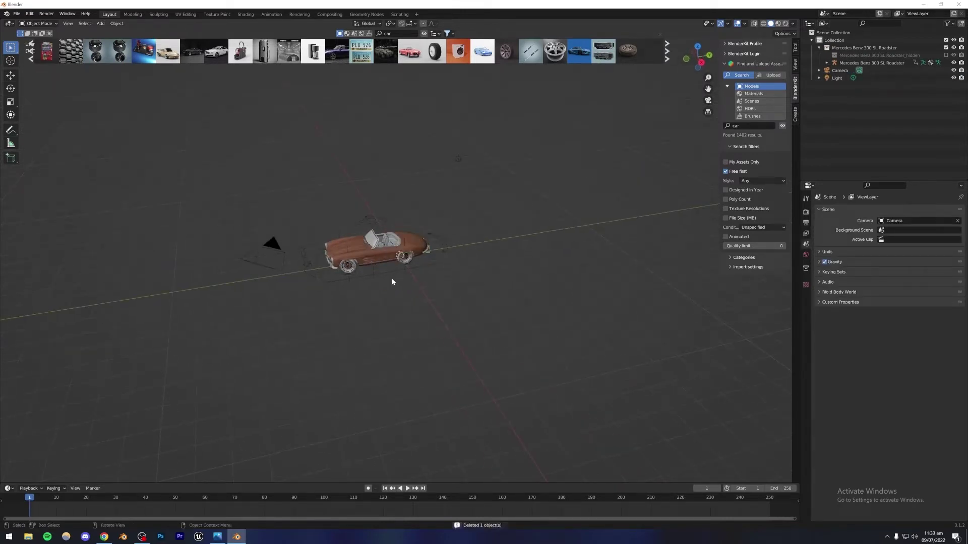
- Delete the default camera and light from the scene
left_click(240, 259)
key("Delete")
left_click(450, 167)
key("Delete")
- Delete the parent empty beneath the Mercedes Benz 300 SL Roadster, keeping the car's body and wheel objects
scroll(373, 240, "up", 2)
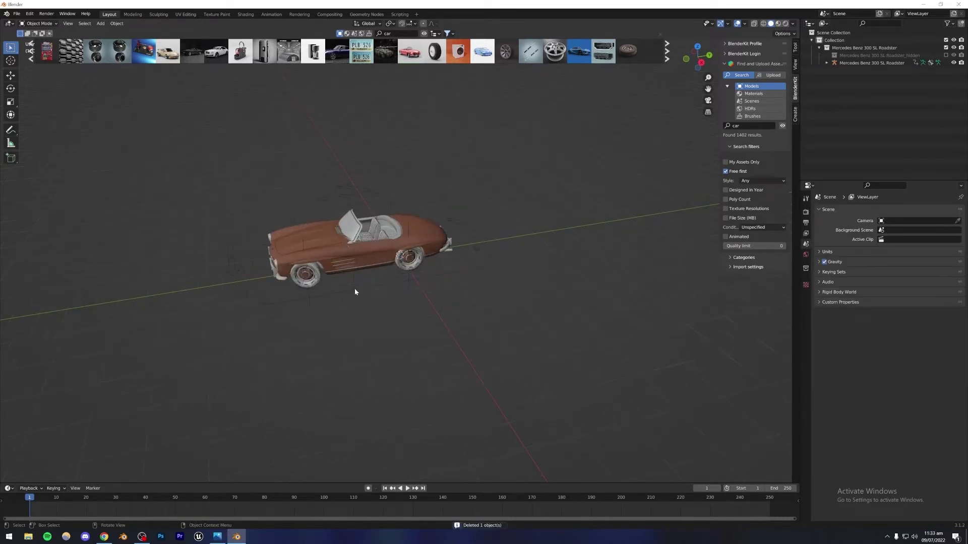
left_click(356, 289)
key("Delete")
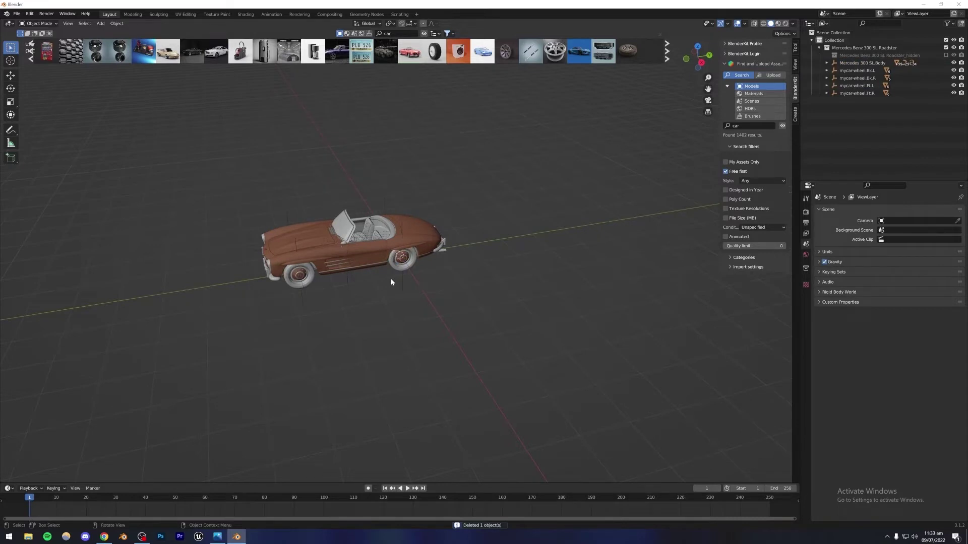
middle_click_drag(403, 307, 371, 300, "alt")
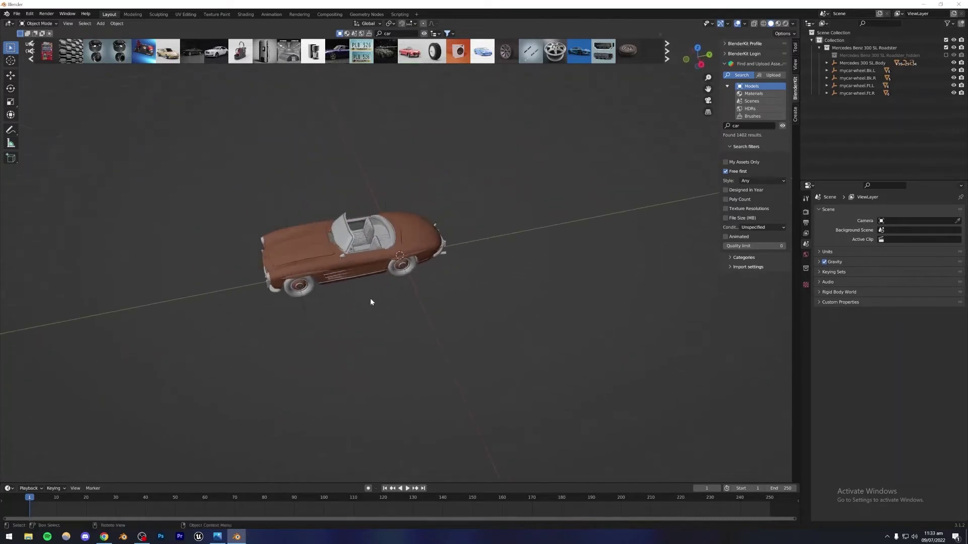
- Select all objects in the Mercedes Benz 300 SL Roadster collection and move them about 1.3 m along Y to centre the car on the origin
left_click(820, 47)
left_click(829, 49)
right_click(829, 49)
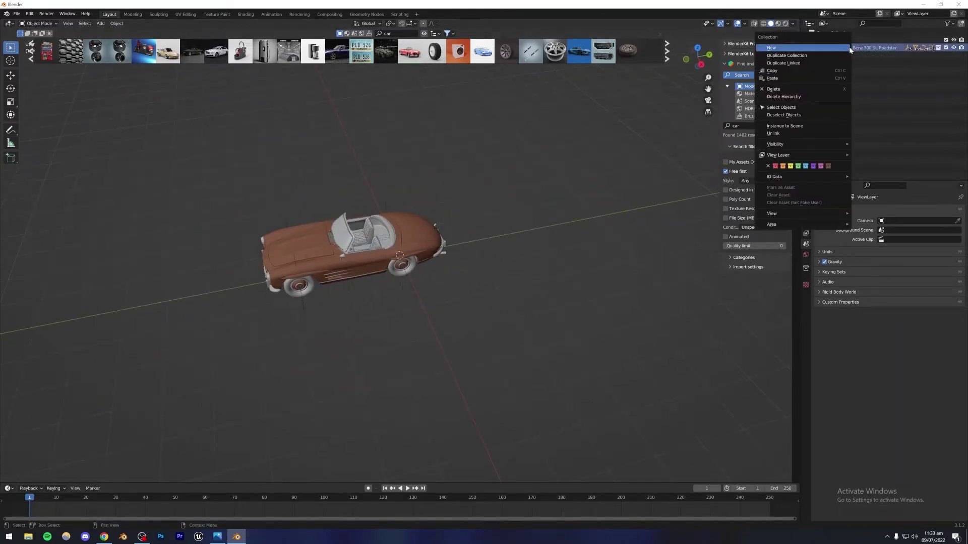
left_click(801, 113)
middle_click_drag(337, 267, 405, 223)
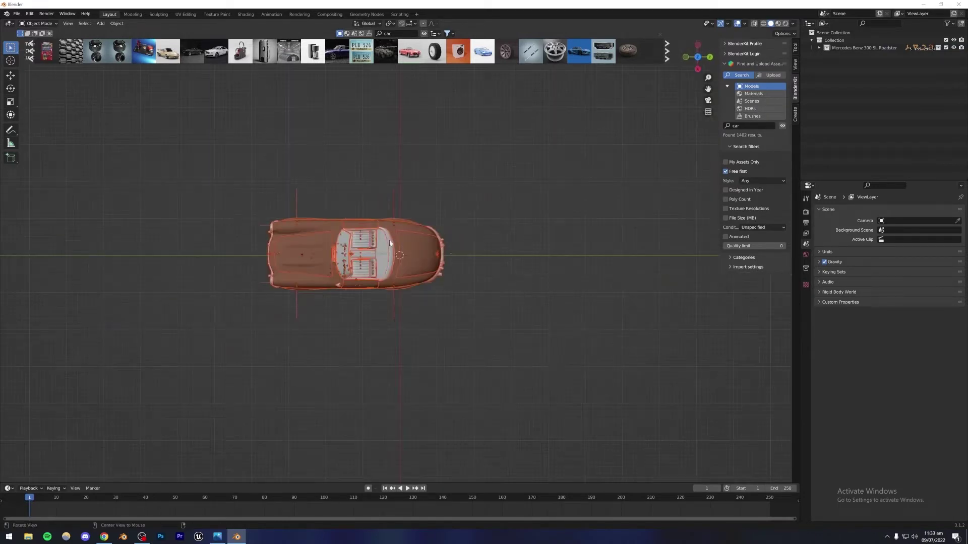
key("g")
key("y")
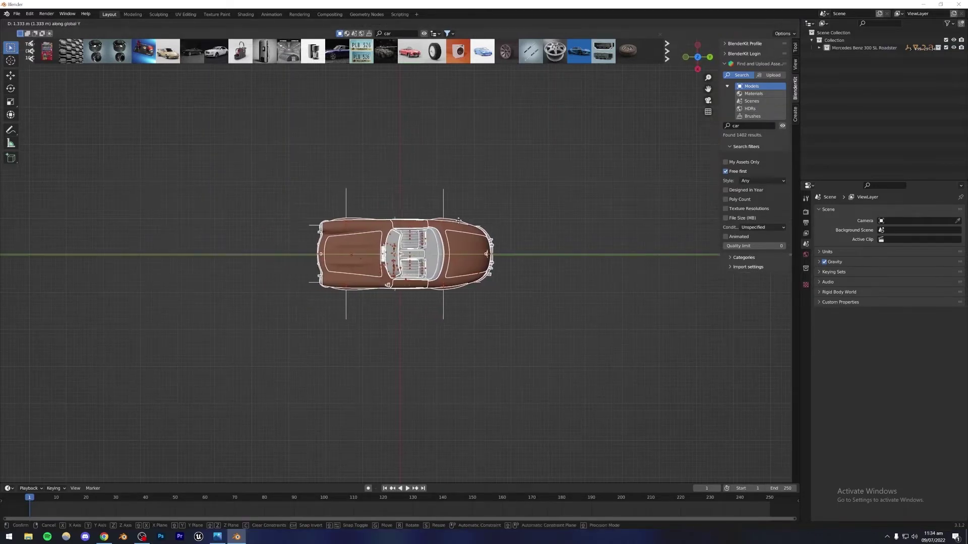
left_click(456, 212)
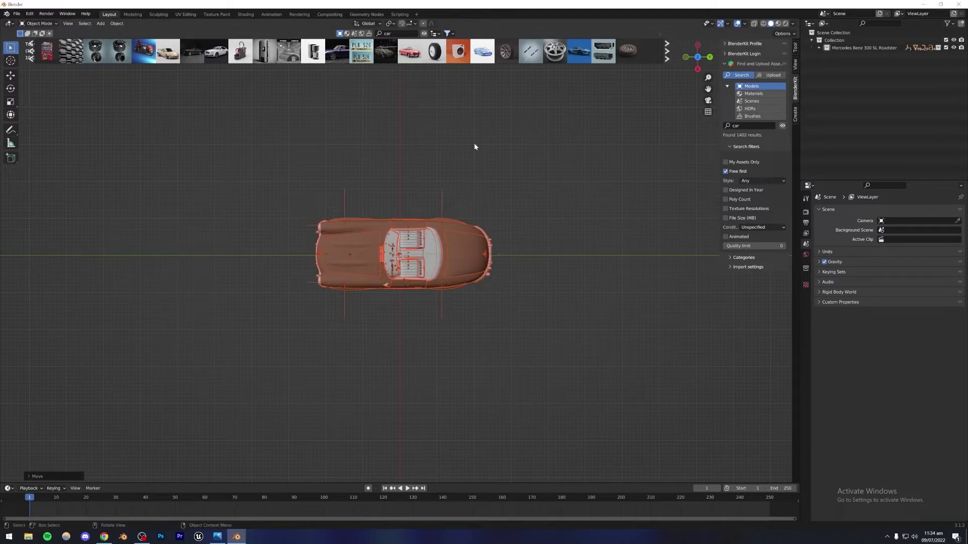
- Check in side view how the car's wheels sit relative to the ground line
middle_click_drag(474, 144, 373, 261)
scroll(373, 262, "up", 8)
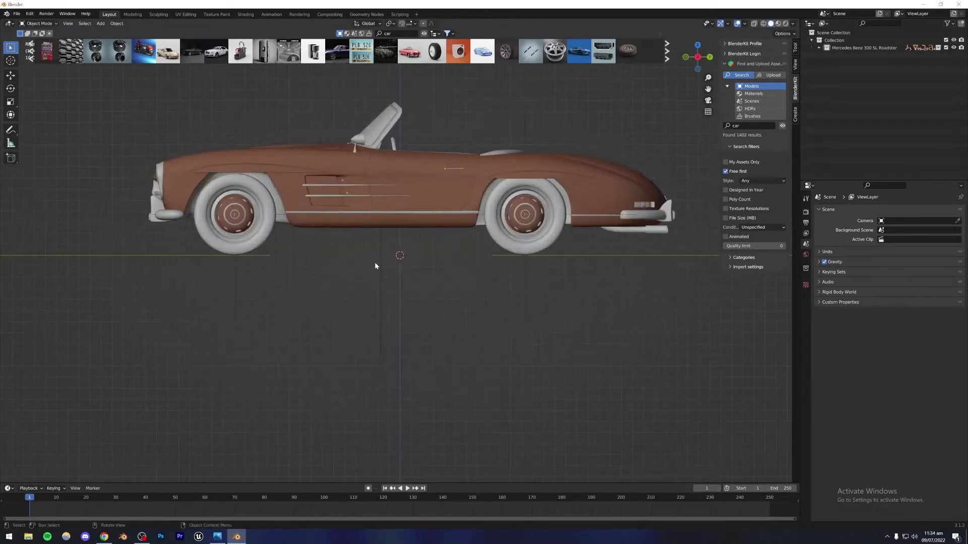
scroll(370, 273, "up", 5, "ctrl")
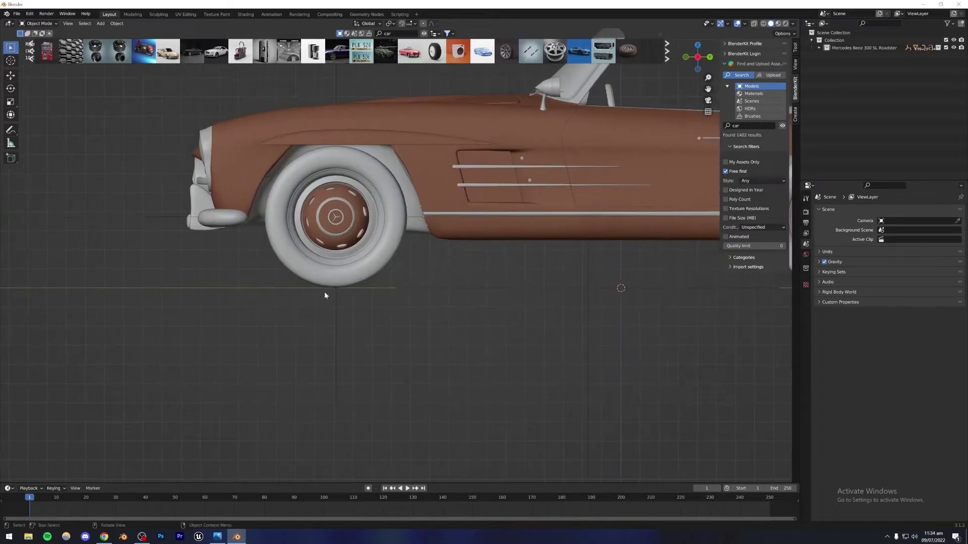
scroll(326, 290, "up", 4)
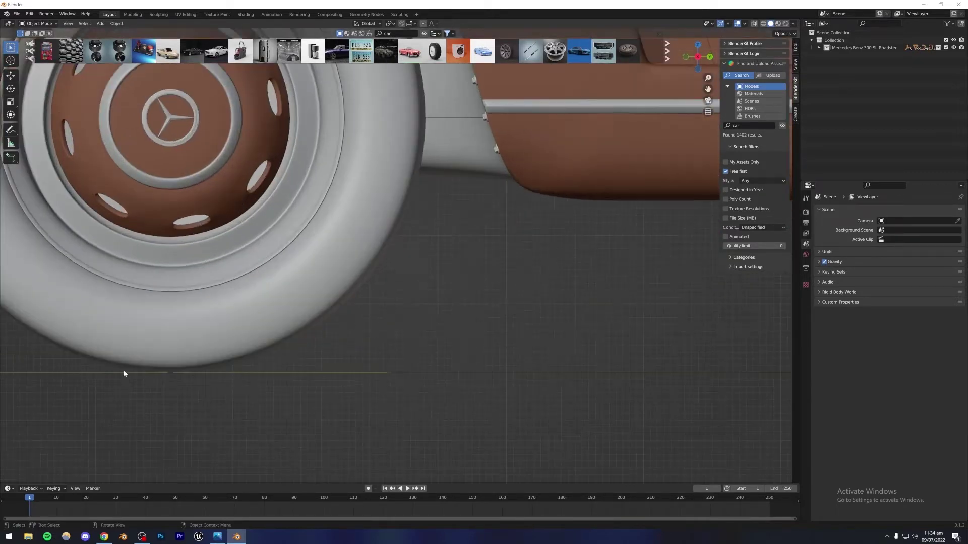
scroll(189, 373, "down", 8)
middle_click_drag(471, 282, 411, 281)
scroll(501, 280, "down", 3)
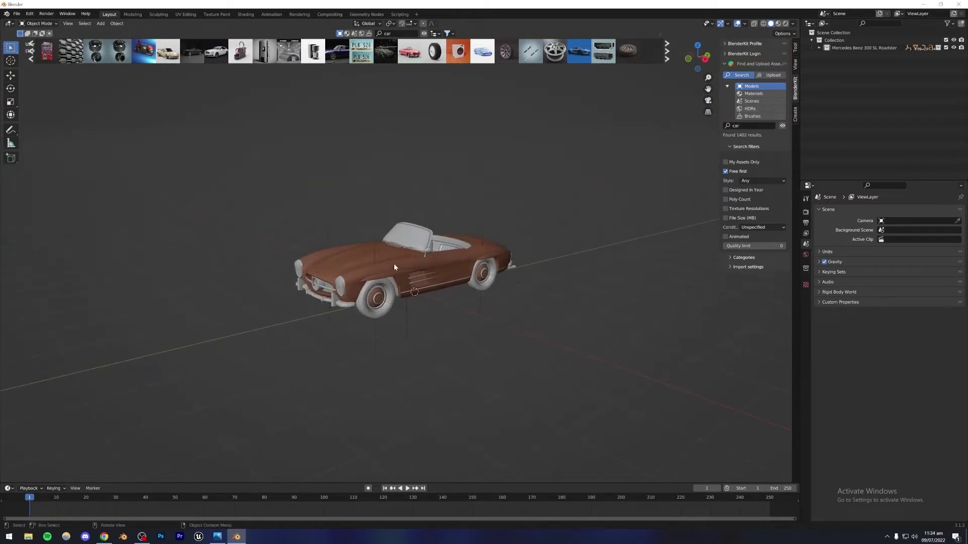
- Hide the BlenderKit asset bar and export the scene as FBX to the Desktop under the name "car ss"
left_click(424, 33)
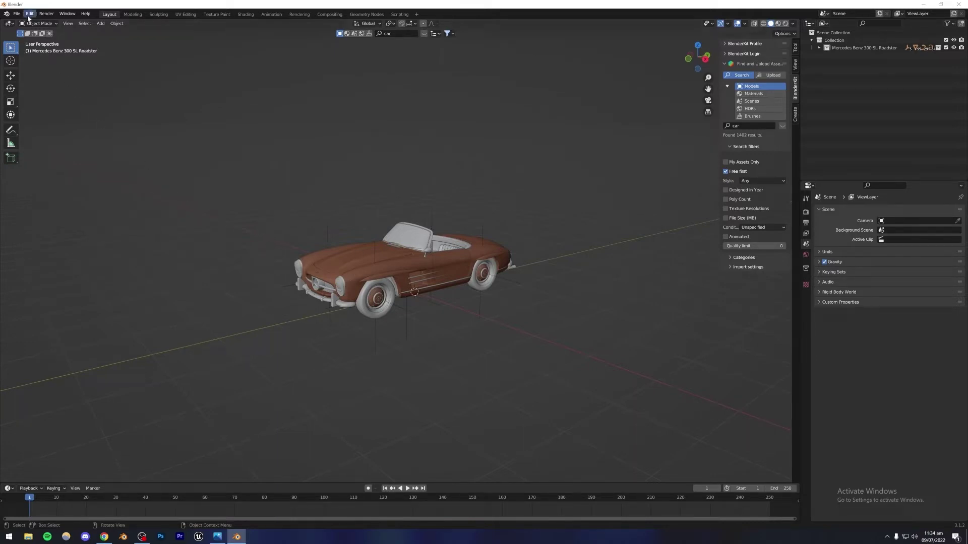
left_click(16, 14)
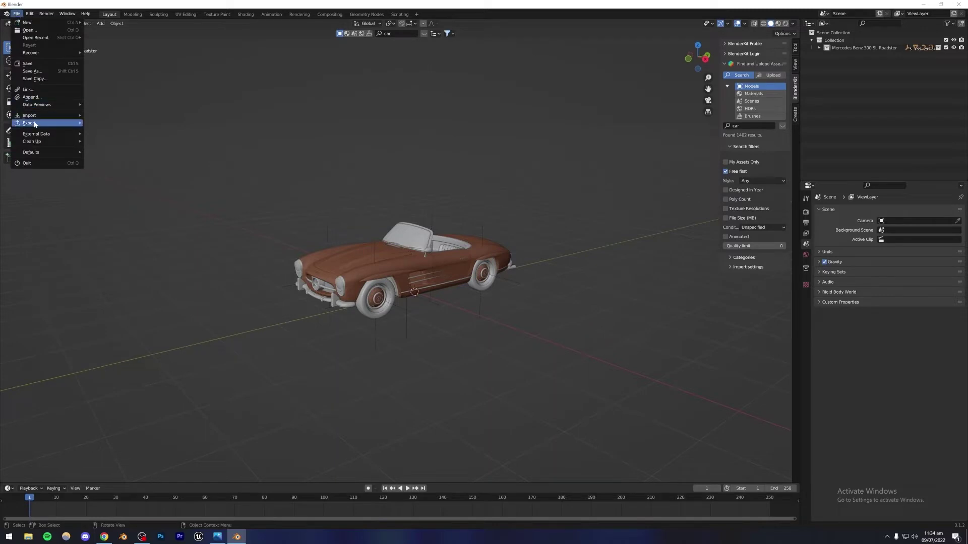
mouse_move(35, 124)
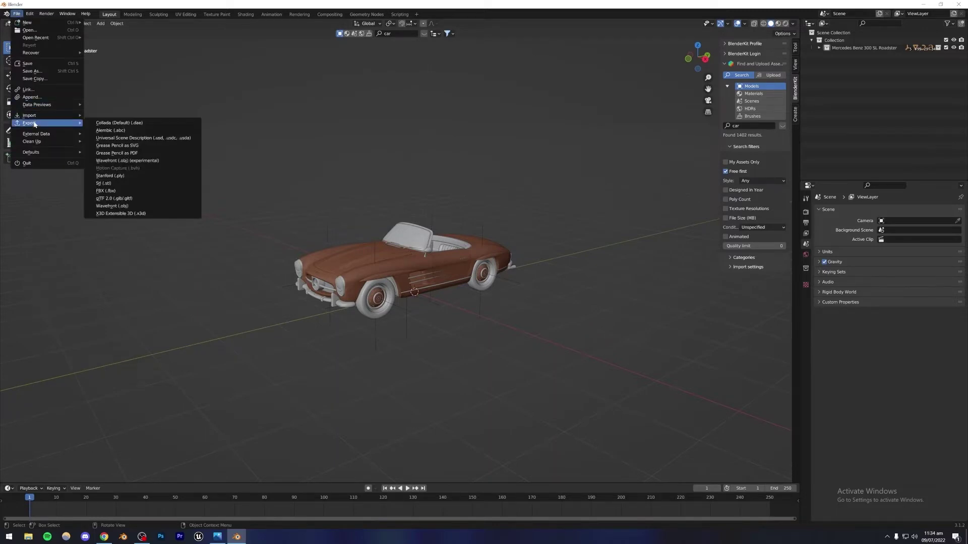
left_click(107, 191)
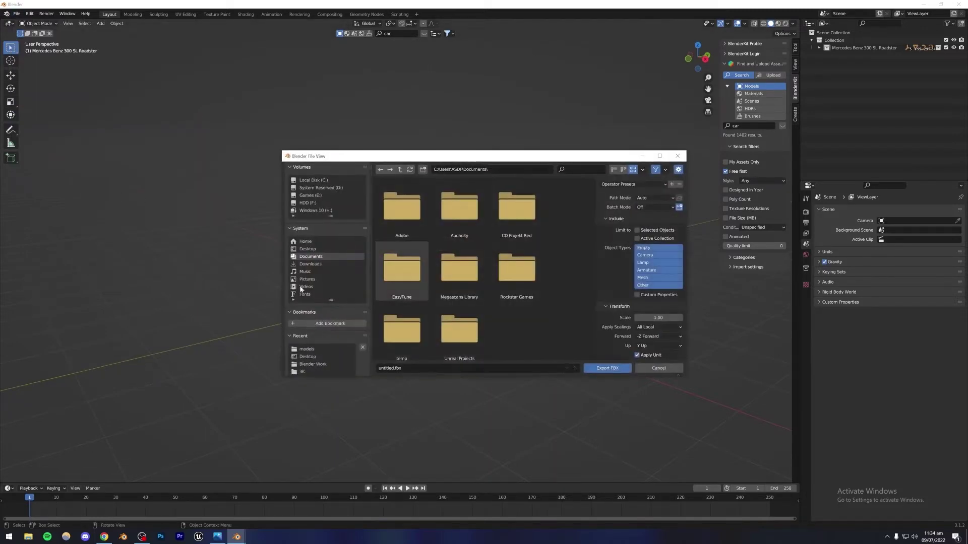
left_click(308, 249)
left_click(424, 367)
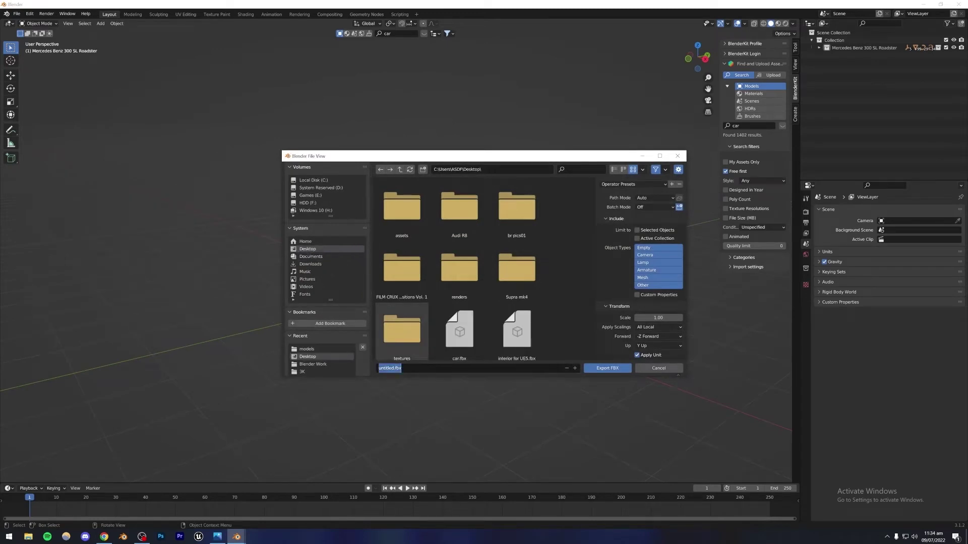
type("car ss")
left_click(592, 367)
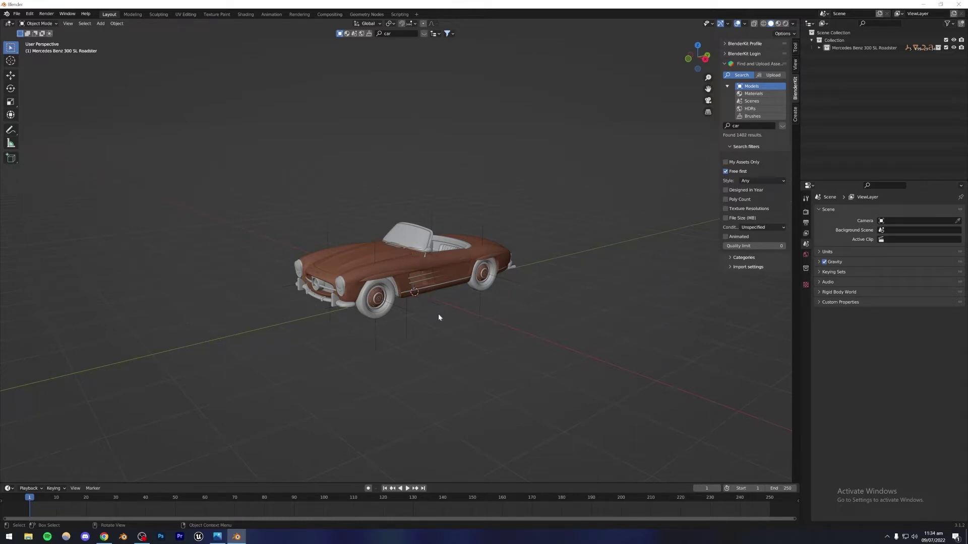
left_click(476, 266)
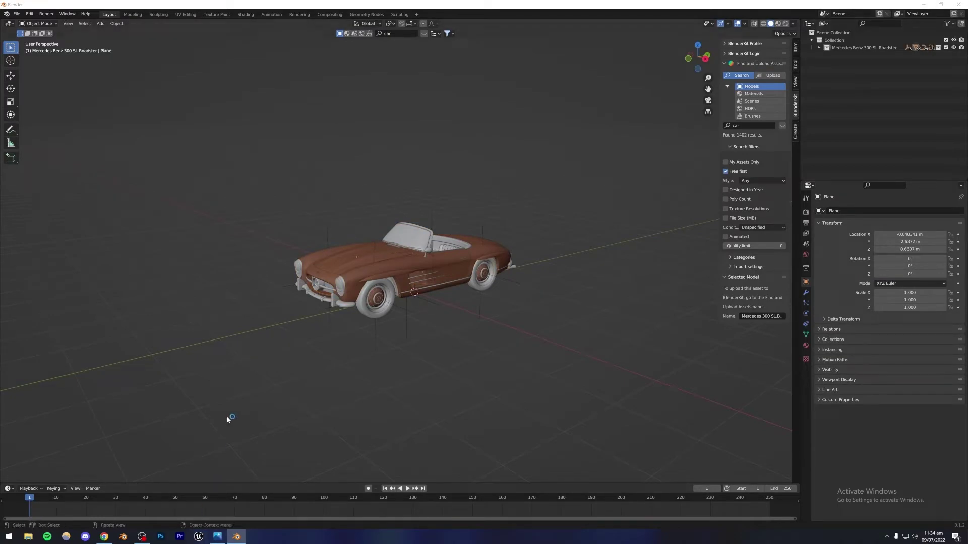
- Switch to Unreal Engine and open the project's root Content folder
key("alt+Tab")
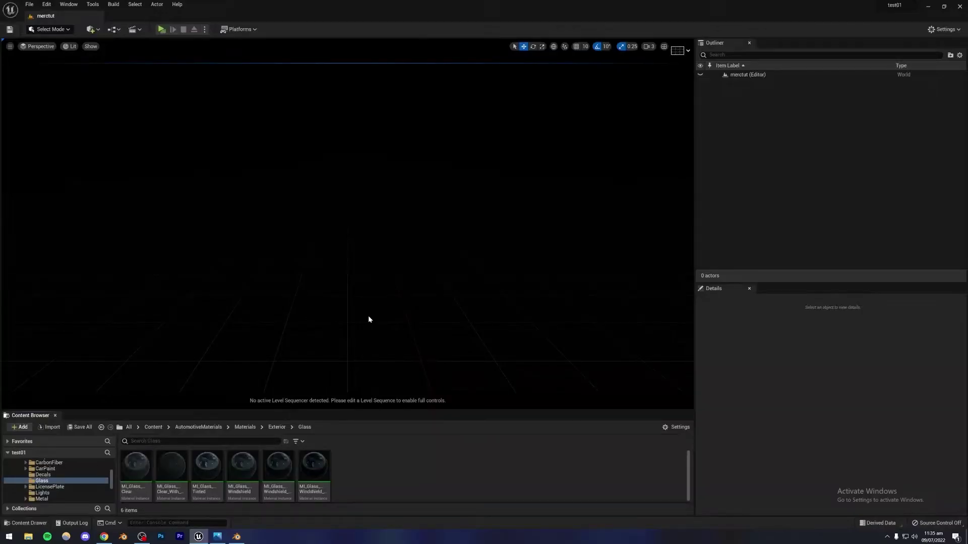
scroll(18, 483, "up", 5)
double_click(20, 475)
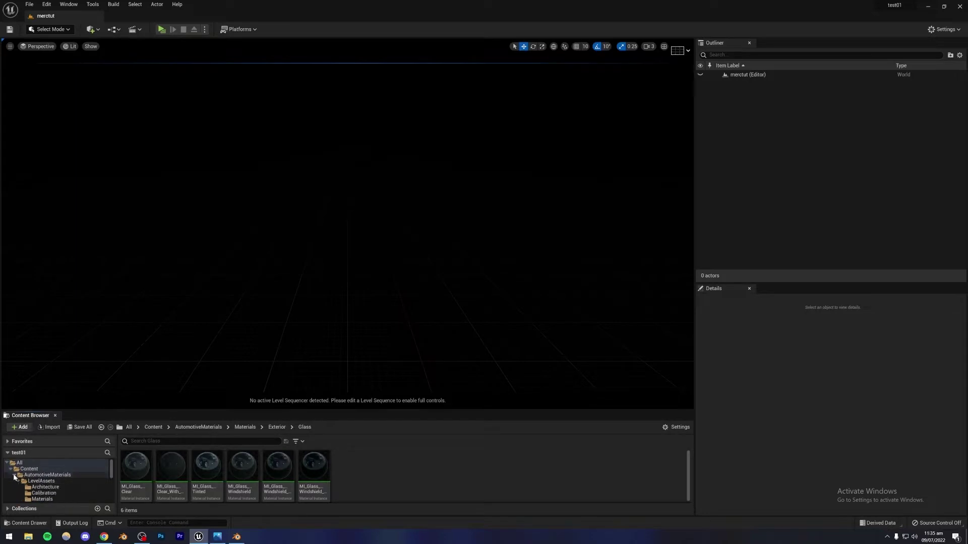
double_click(31, 469)
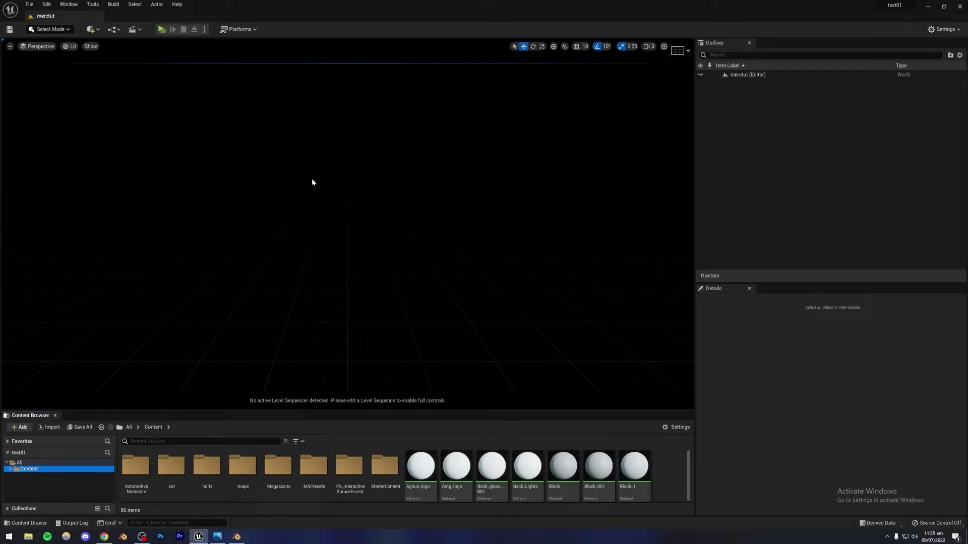
left_click(700, 75)
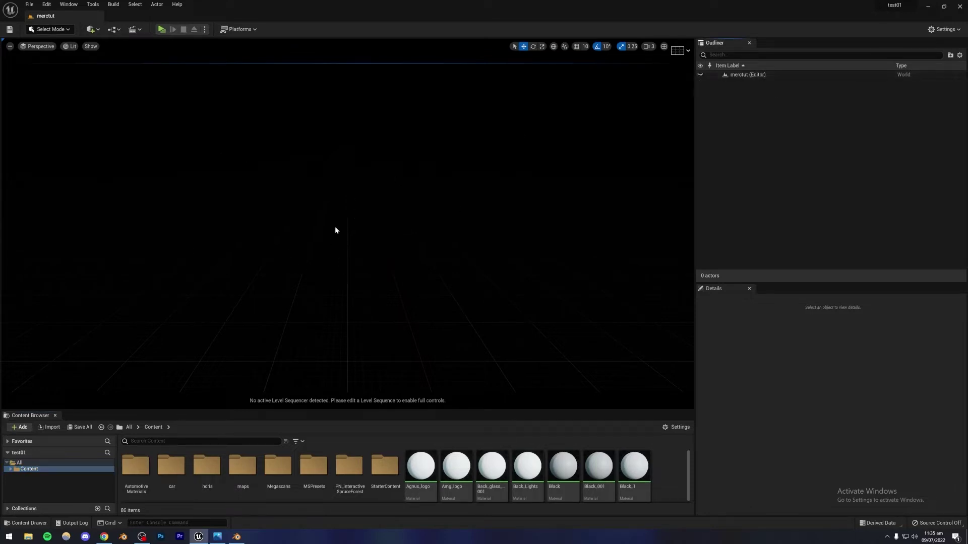
left_click(29, 5)
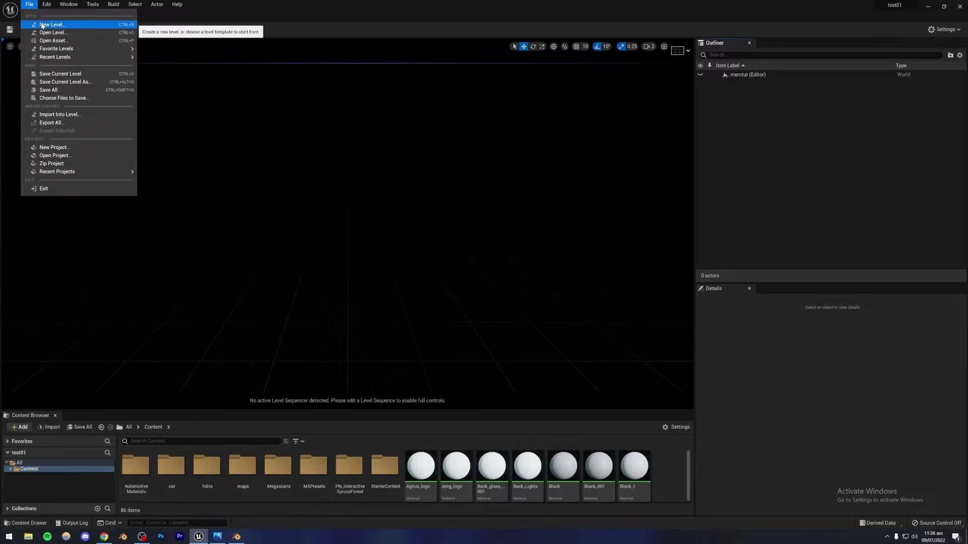
left_click(46, 25)
left_click(527, 224)
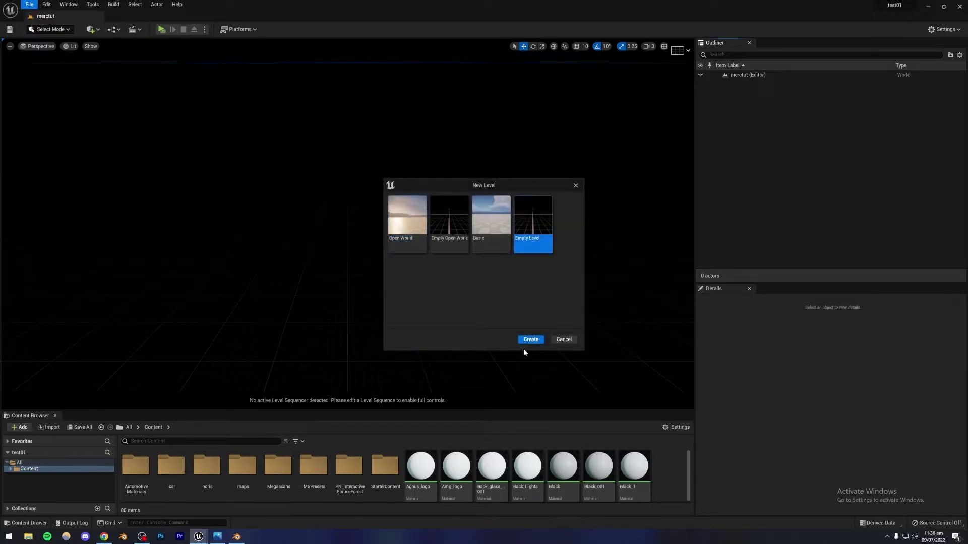
left_click(564, 339)
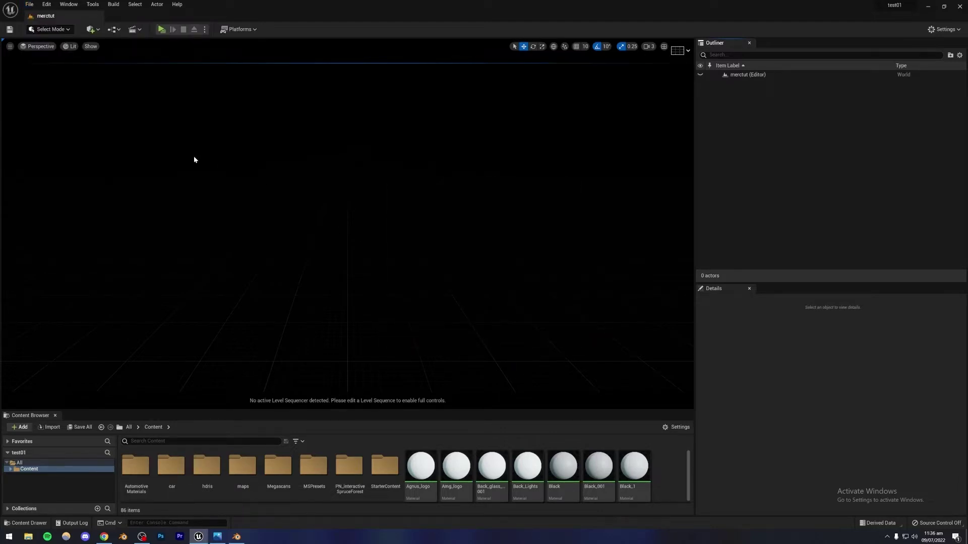
- Open the Env. Light Mixer and create a sky light and Atmospheric Light 0 in the level
left_click(65, 6)
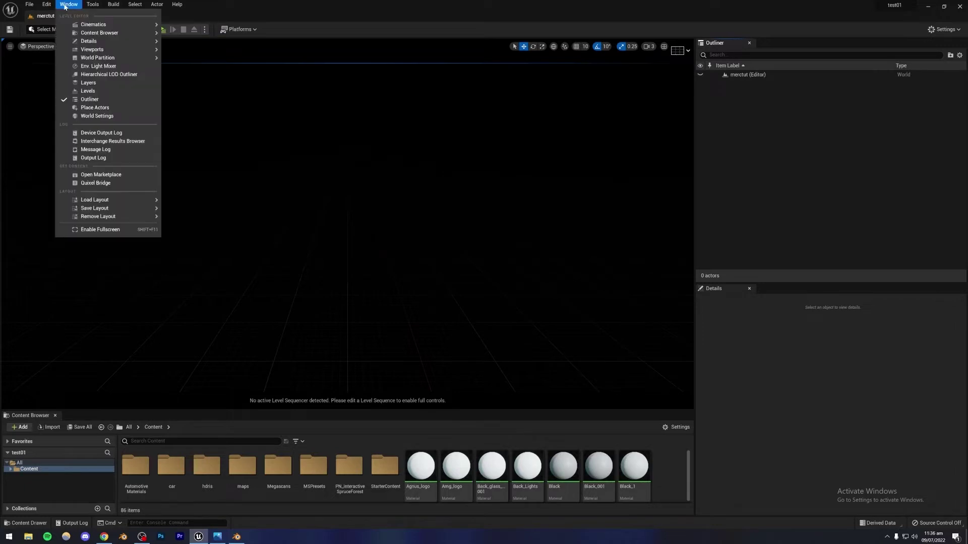
left_click(88, 68)
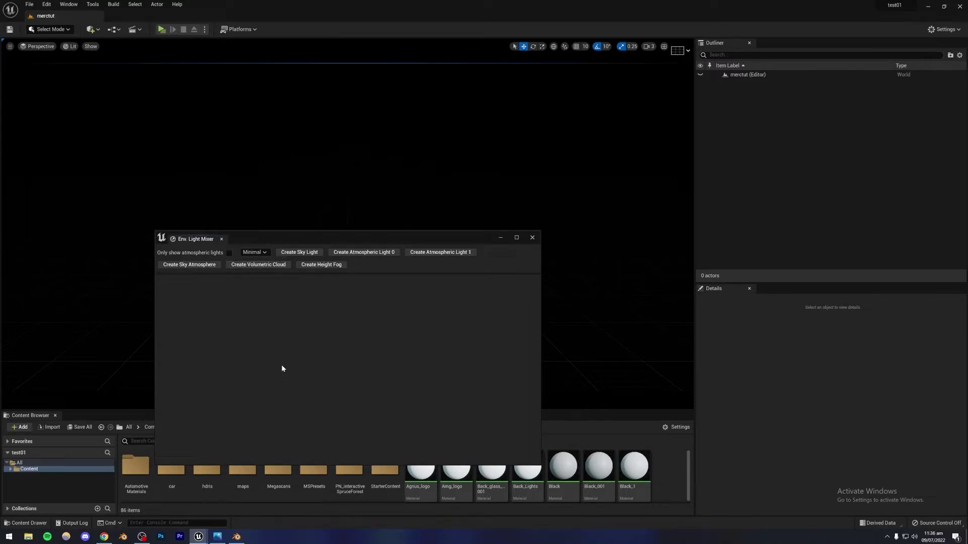
left_click(301, 252)
left_click(302, 253)
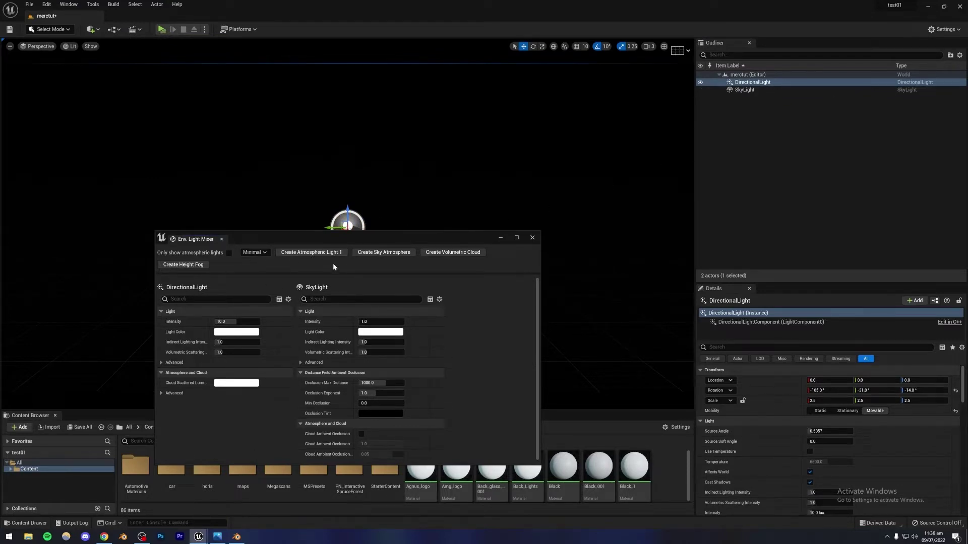
- Add a sky atmosphere, volumetric cloud and height fog to the level, and close the Env. Light Mixer
left_click(382, 254)
left_click(382, 255)
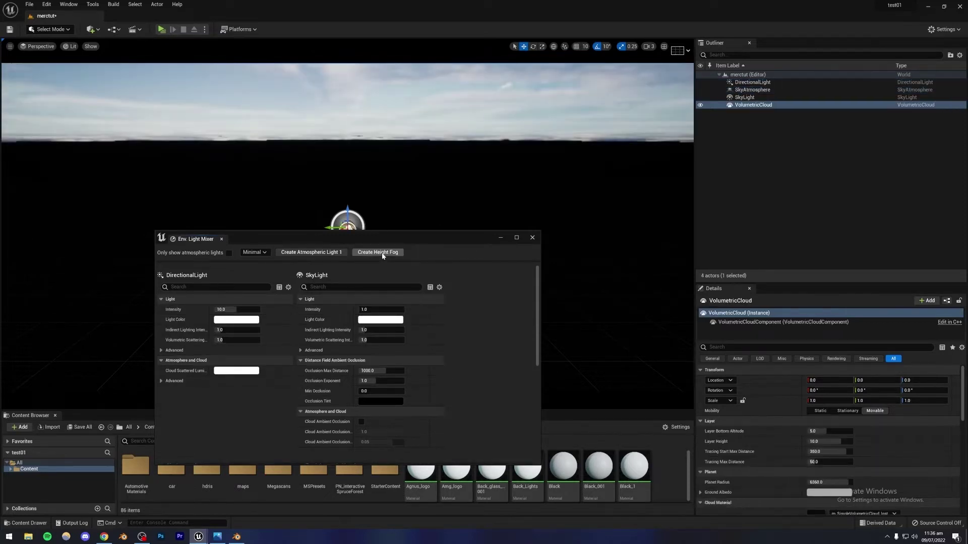
left_click(384, 253)
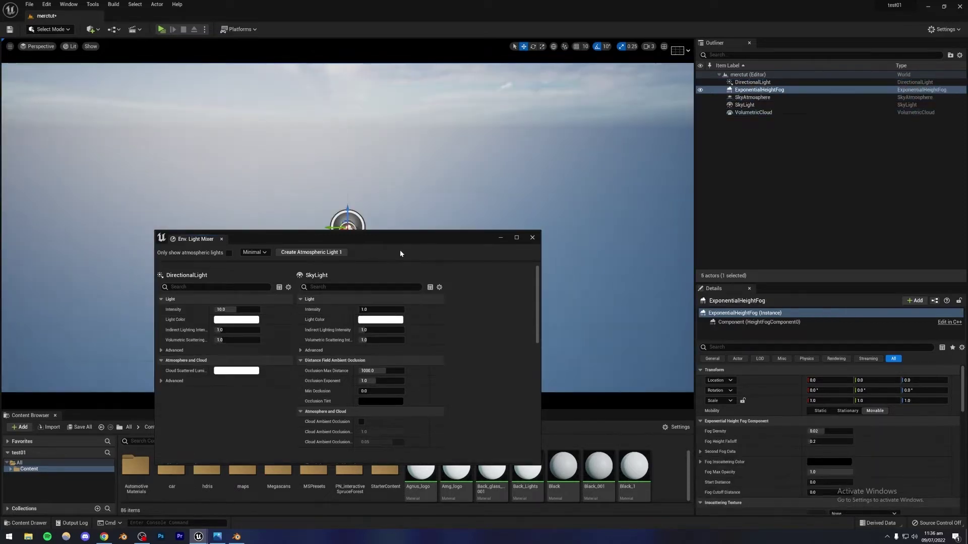
left_click(531, 239)
- Enter Landscape mode and create a new landscape with the default 63×63 quad sections and 8 × 8 components
mouse_move(403, 270)
right_mouse_down()
mouse_move(388, 254)
mouse_move(396, 249)
mouse_move(479, 284)
mouse_move(479, 322)
mouse_move(481, 287)
mouse_move(509, 290)
mouse_move(519, 275)
mouse_move(498, 237)
mouse_move(506, 282)
mouse_move(392, 277)
right_mouse_up()
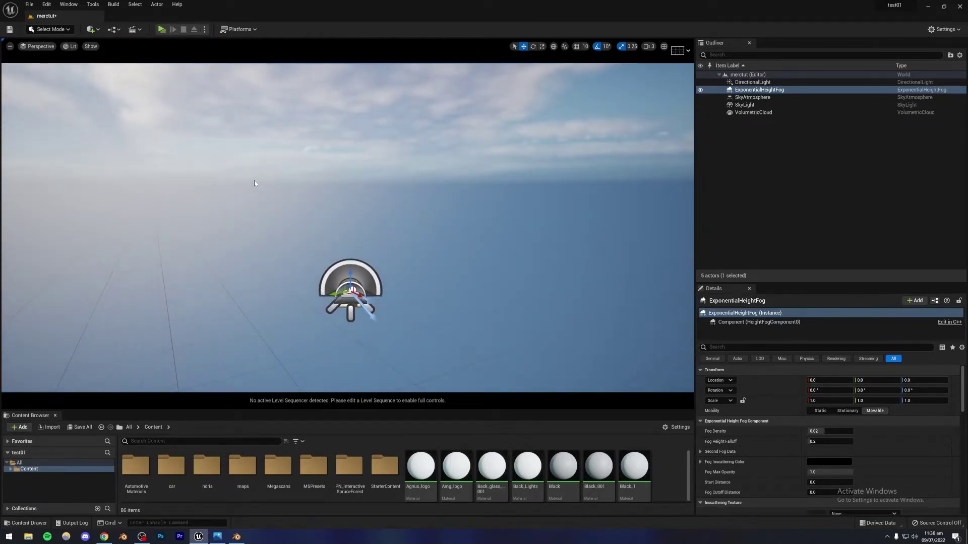
left_click(51, 29)
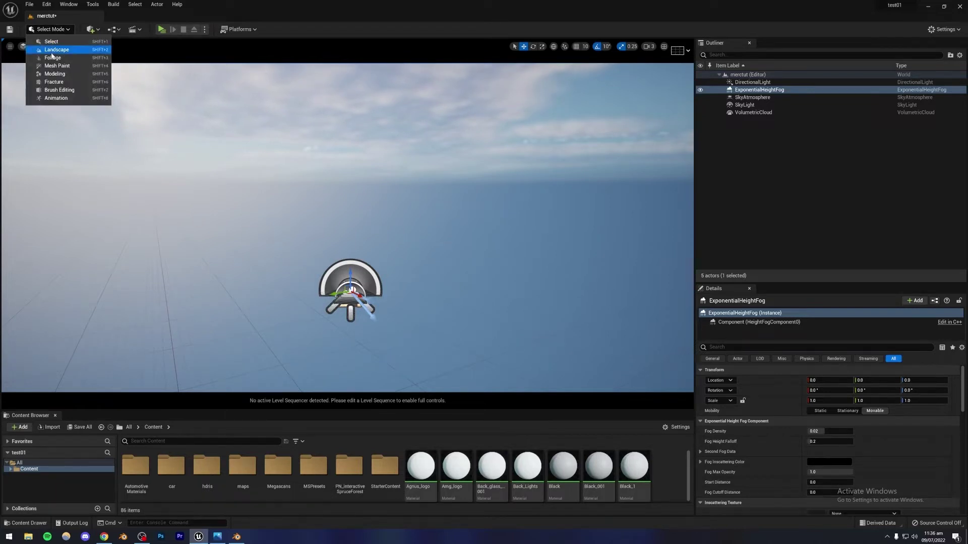
left_click(53, 49)
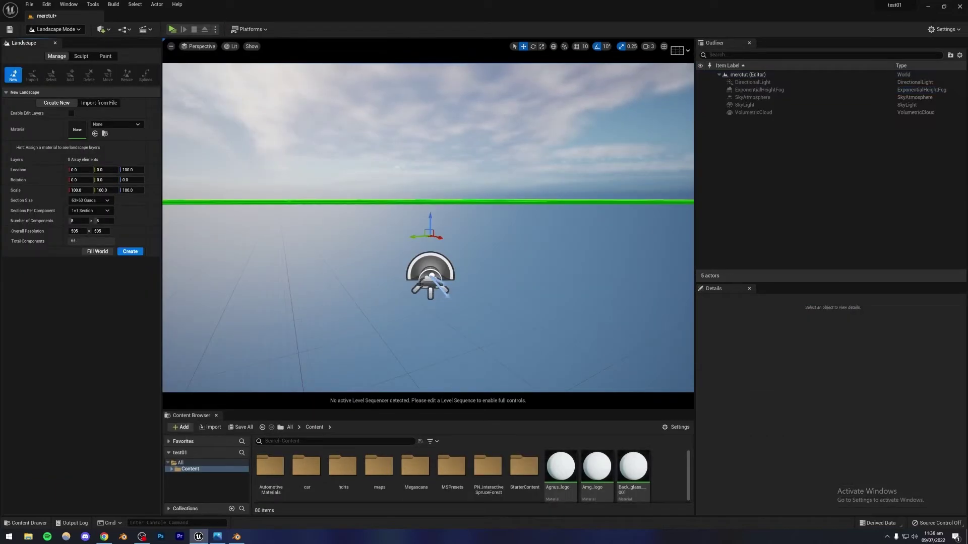
mouse_move(420, 299)
right_mouse_down()
mouse_move(416, 326)
mouse_move(418, 300)
right_mouse_up()
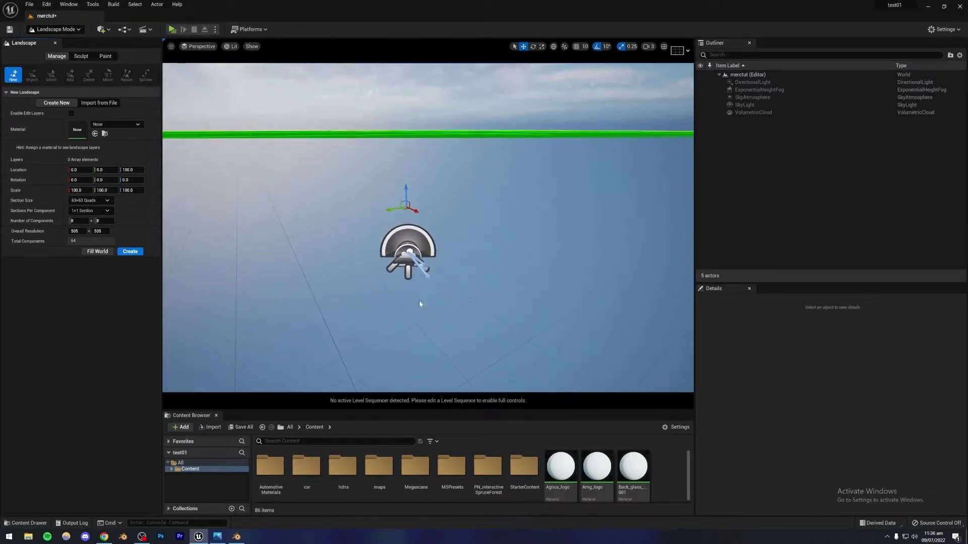
left_click(130, 251)
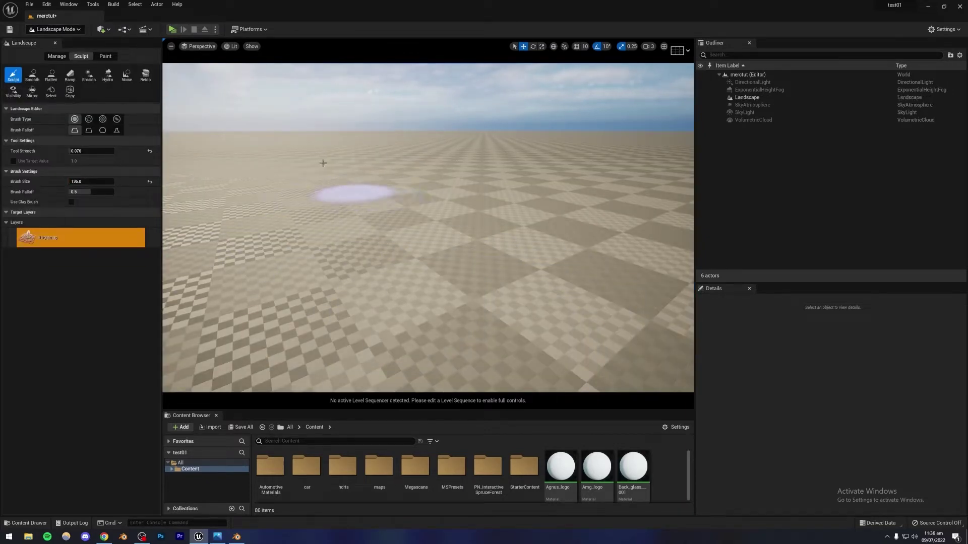
- Return the level editor to selection mode, view the finished car render in the image viewer, and switch back to Unreal Engine
left_click(59, 30)
left_click(61, 42)
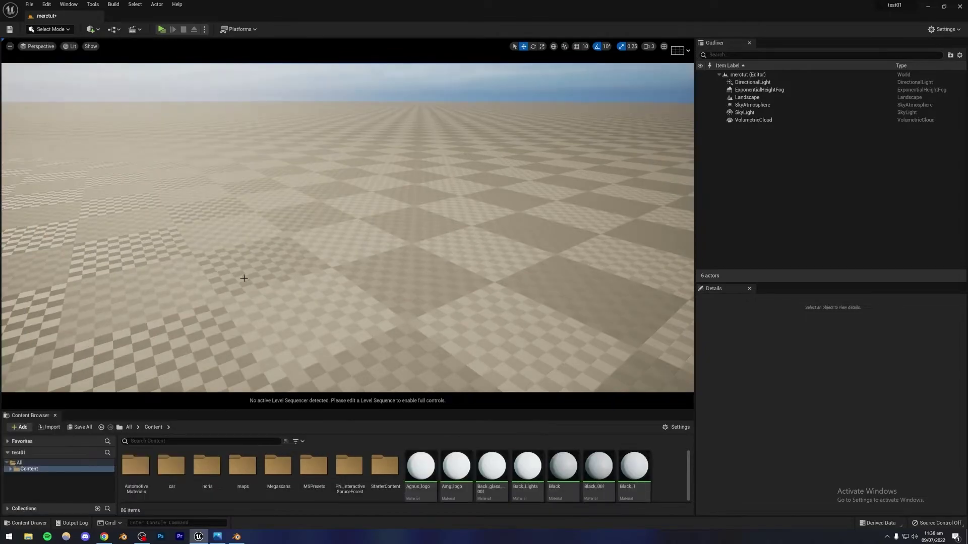
key("alt+Tab")
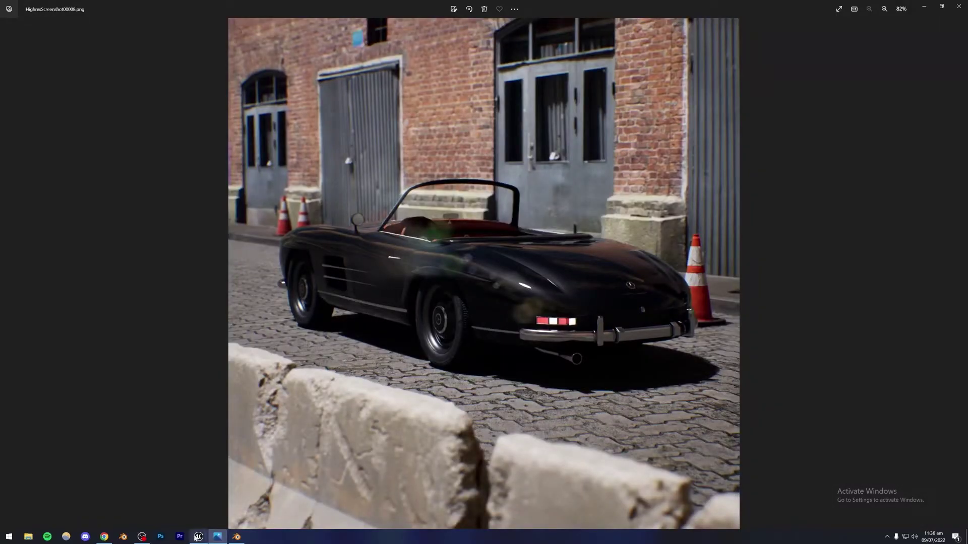
left_click(199, 537)
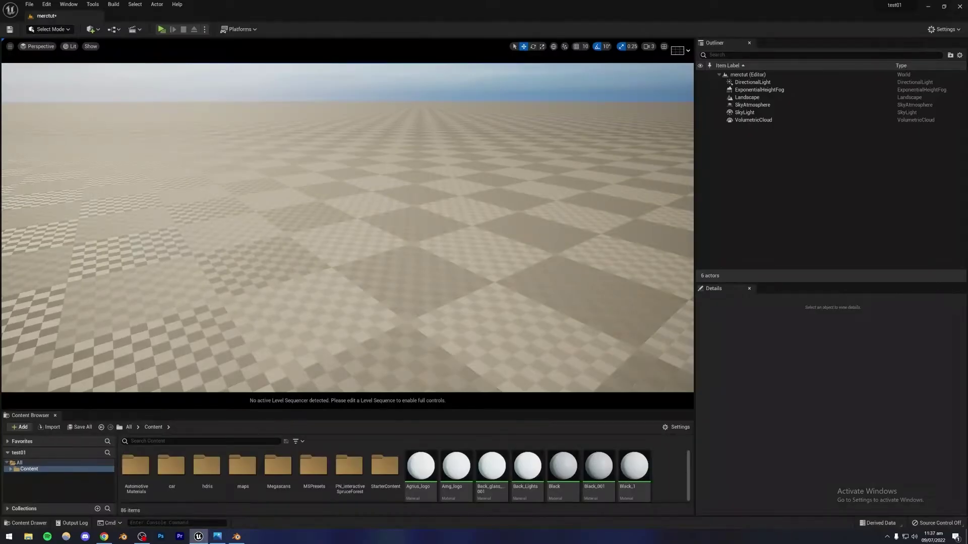
- Create a folder named mercedestutorial inside the project's car folder and open it
left_click(410, 273)
double_click(29, 470)
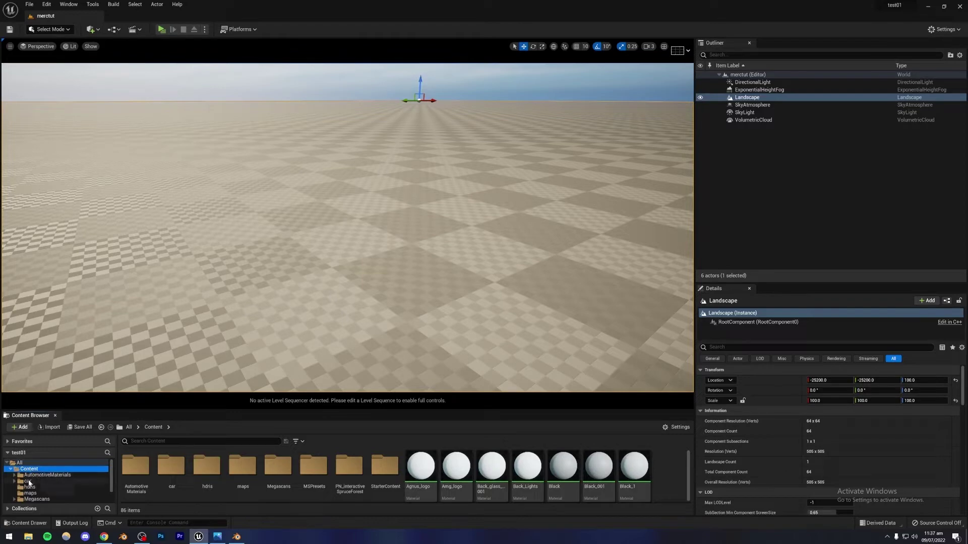
left_click(28, 482)
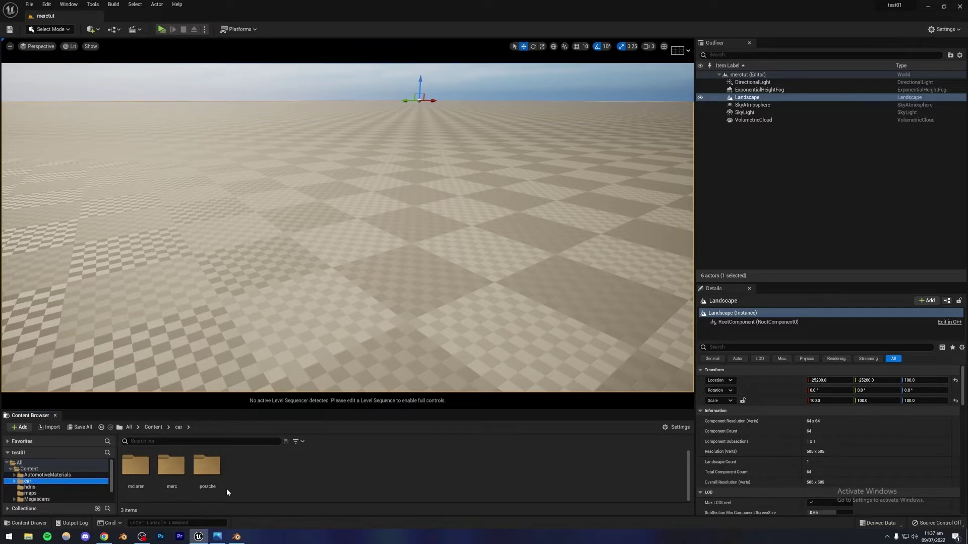
right_click(258, 471)
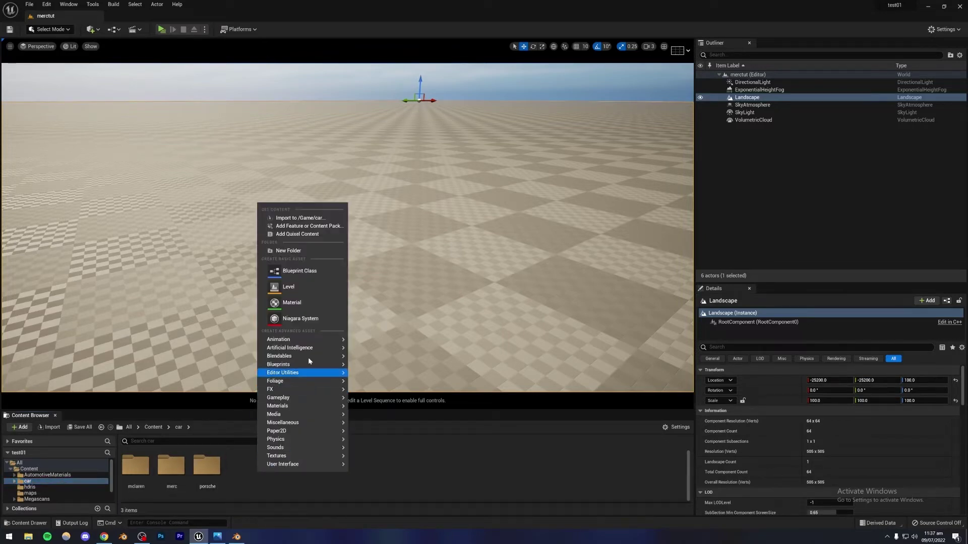
left_click(289, 251)
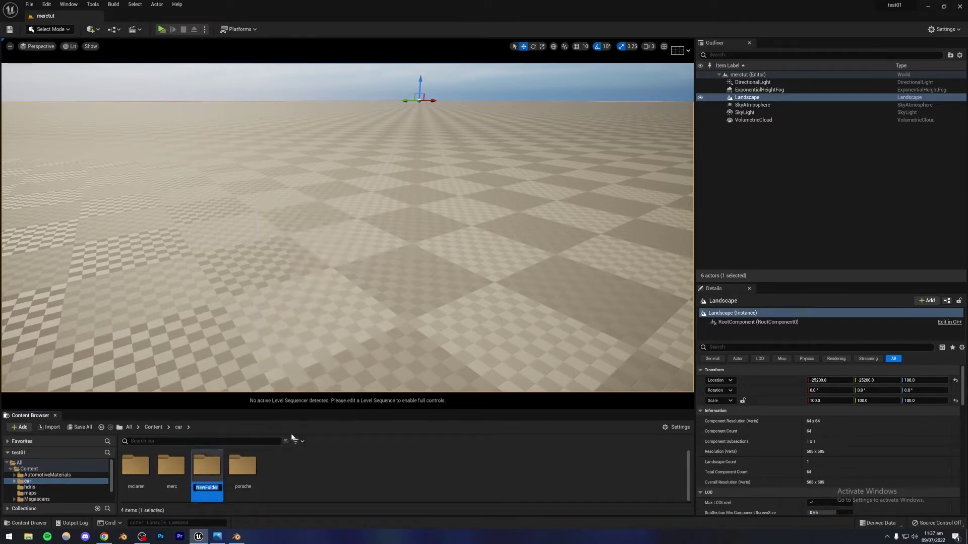
type("mer")
type("cedestutor")
type("ial\\")
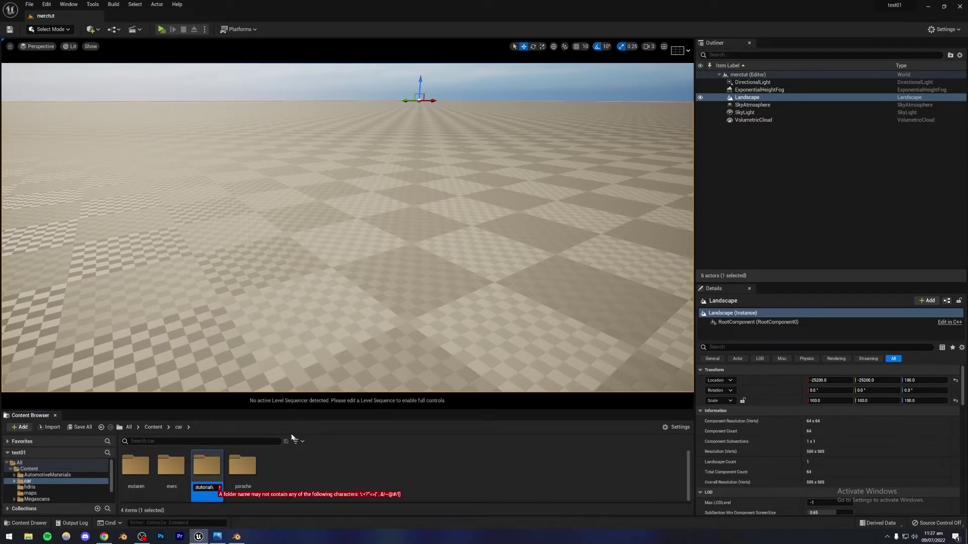
key("Return")
double_click(199, 479)
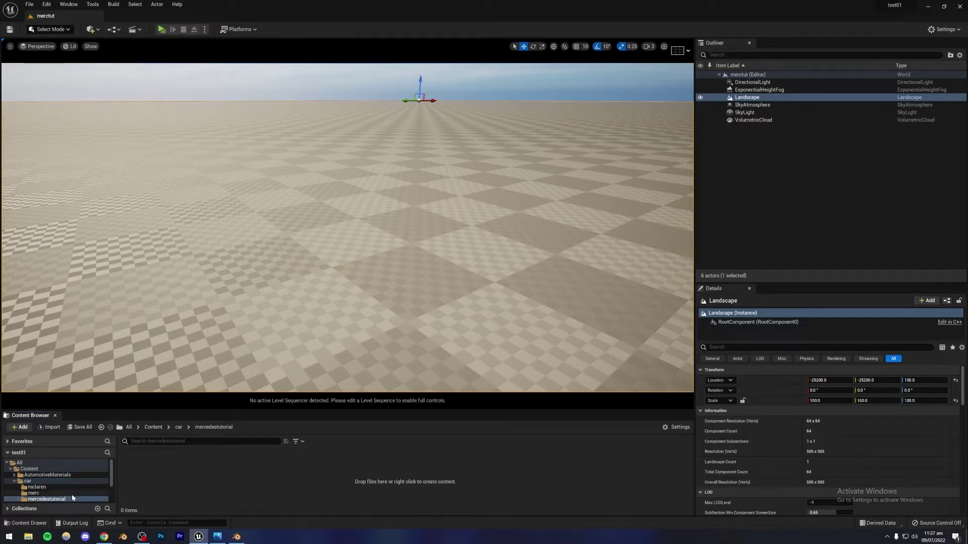
- Import car ss.fbx from the desktop into the mercedestutorial folder with the default FBX options for all meshes, and dismiss the message log
left_click(29, 536)
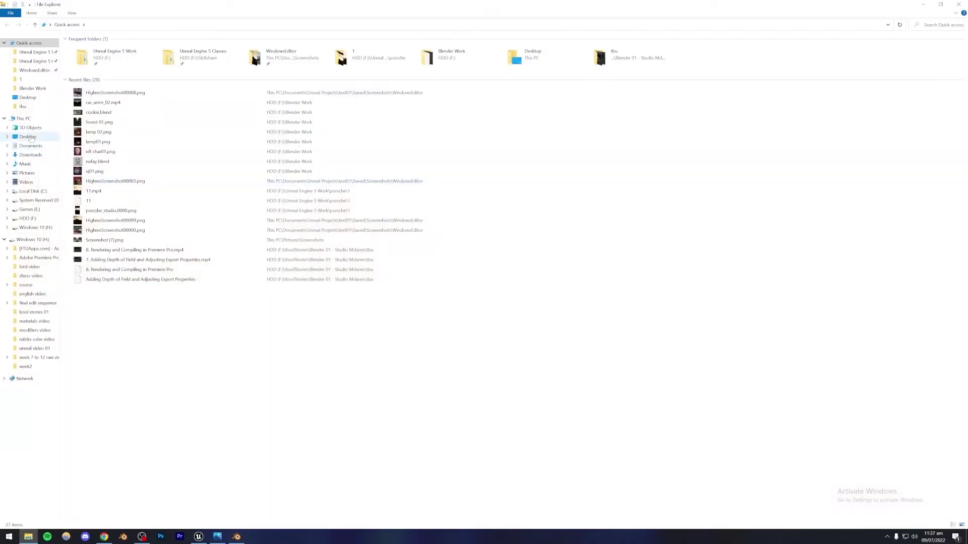
left_click(31, 138)
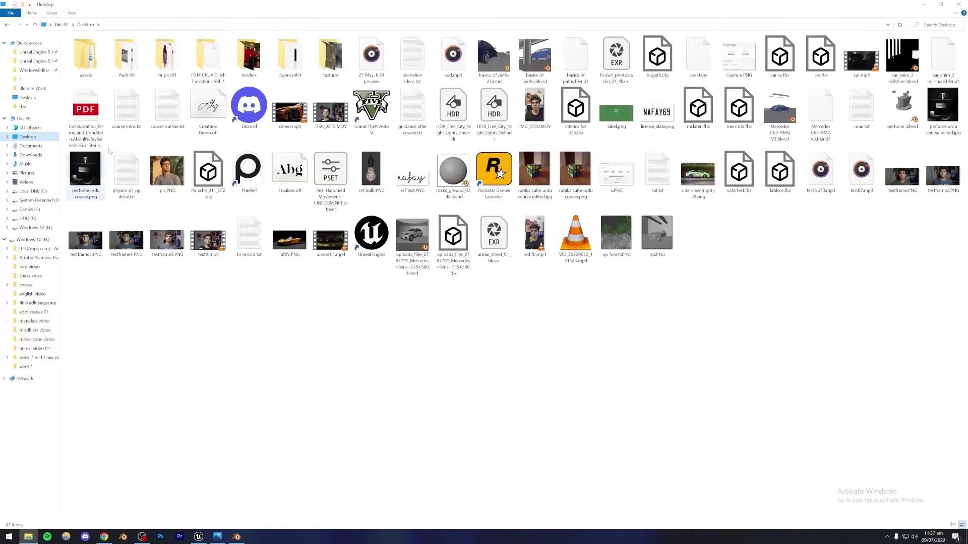
left_click_drag(393, 5, 659, 41)
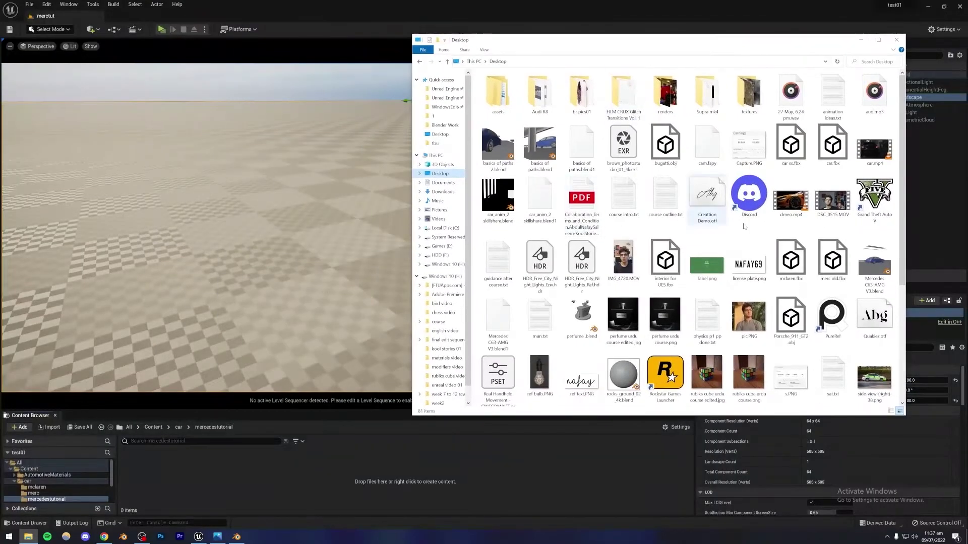
left_click(803, 149)
left_click_drag(794, 147, 211, 481)
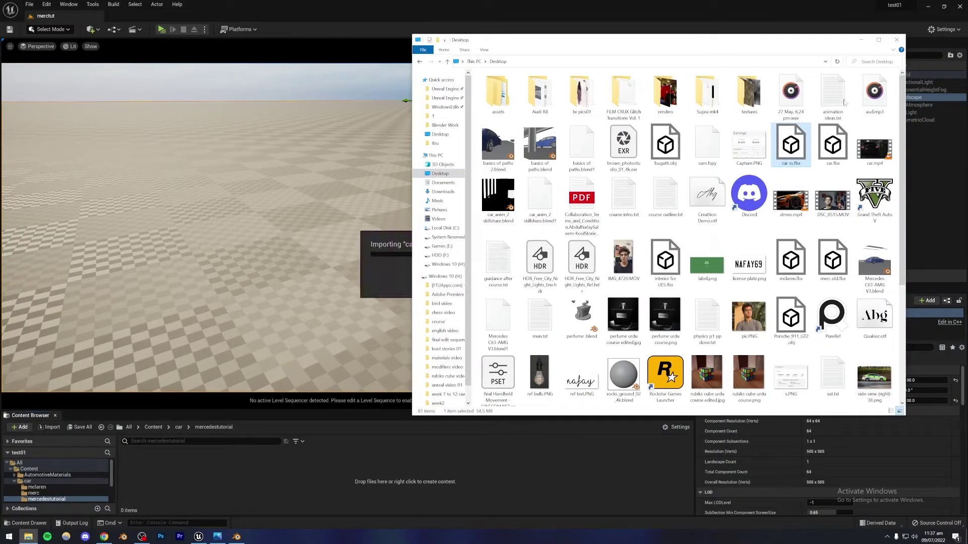
left_click(897, 40)
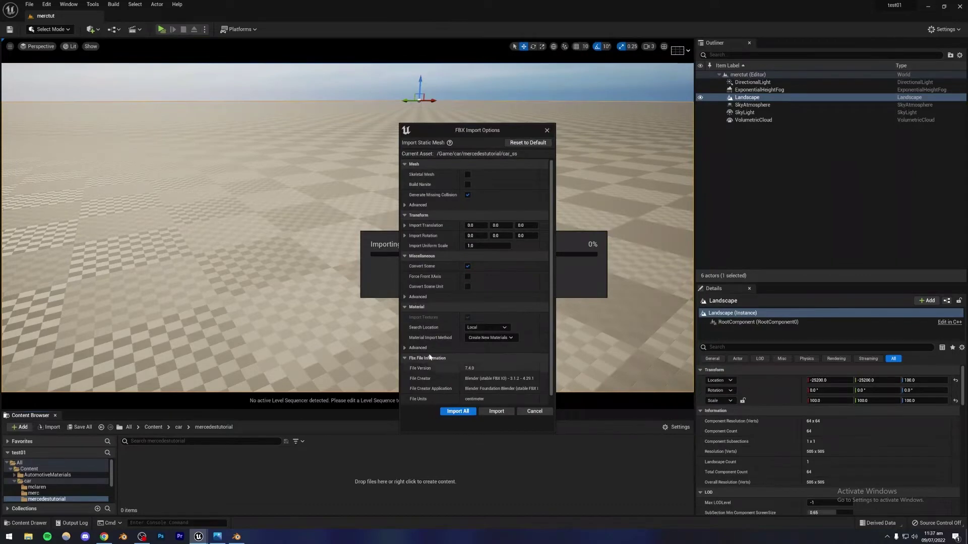
left_click(456, 411)
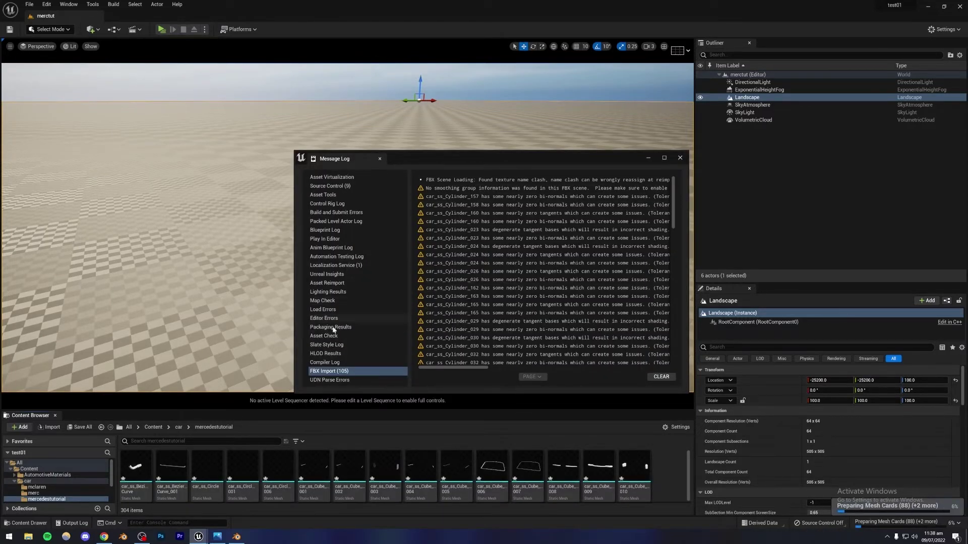
left_click(679, 158)
- Enlarge the content browser and select all imported static meshes from car_ss_BezierCurve through car_ss_Tyre_003, leaving out the materials
scroll(212, 476, "down", 5)
scroll(211, 475, "up", 5)
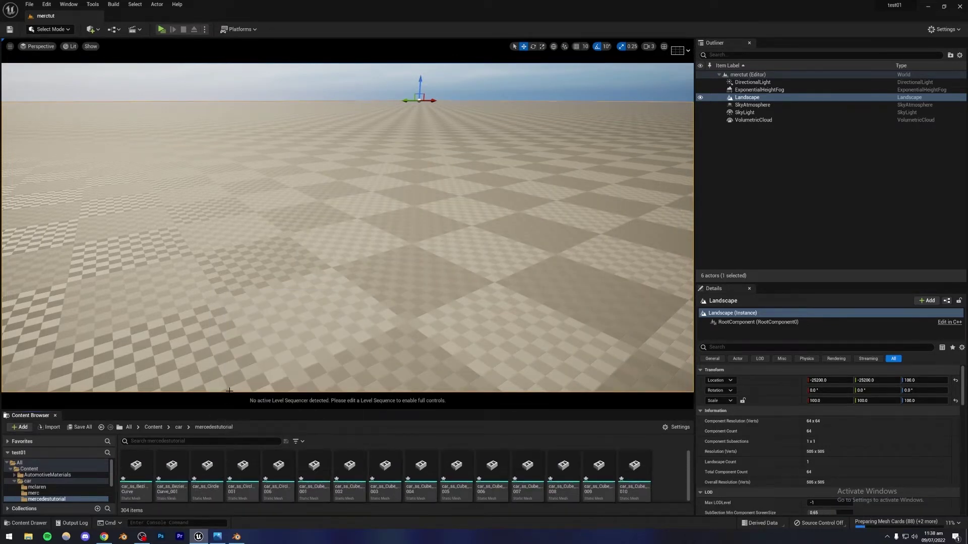
left_click_drag(226, 409, 259, 246)
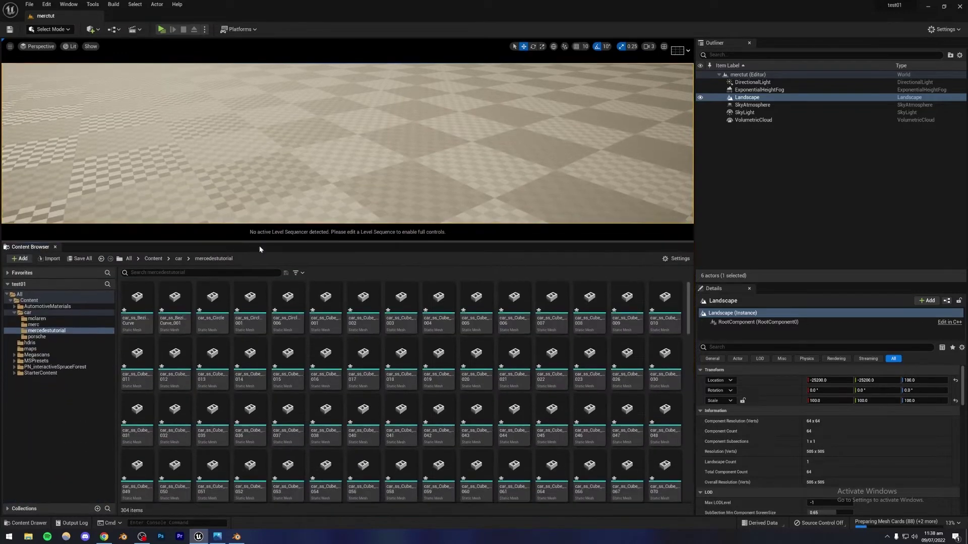
scroll(361, 358, "down", 15)
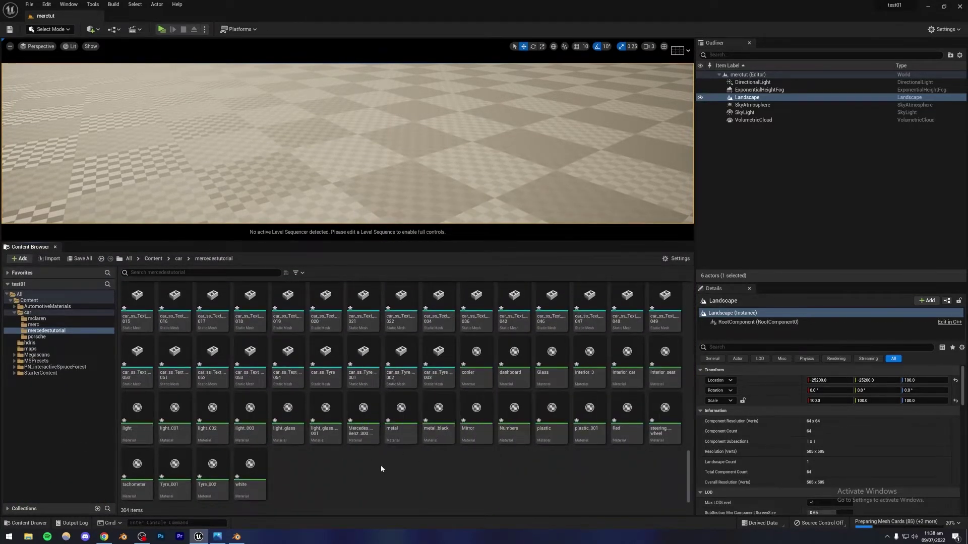
scroll(380, 465, "up", 5)
scroll(373, 422, "up", 3)
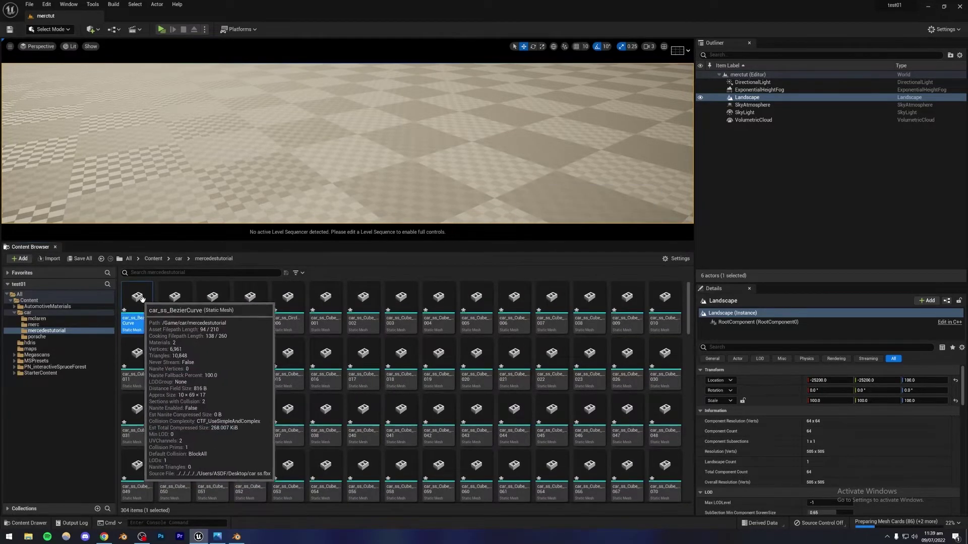
scroll(439, 368, "down", 1)
left_click(439, 368)
scroll(436, 378, "down", 2)
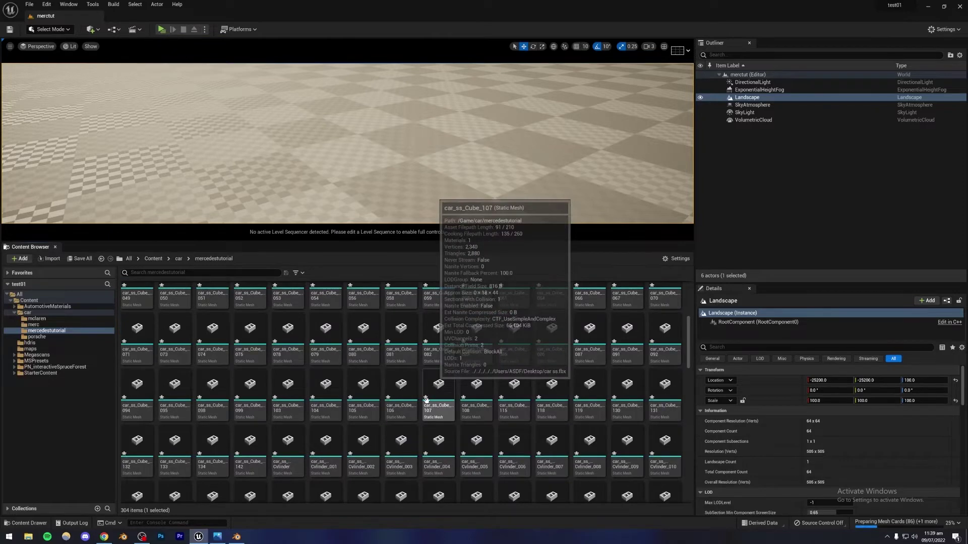
scroll(413, 401, "down", 5)
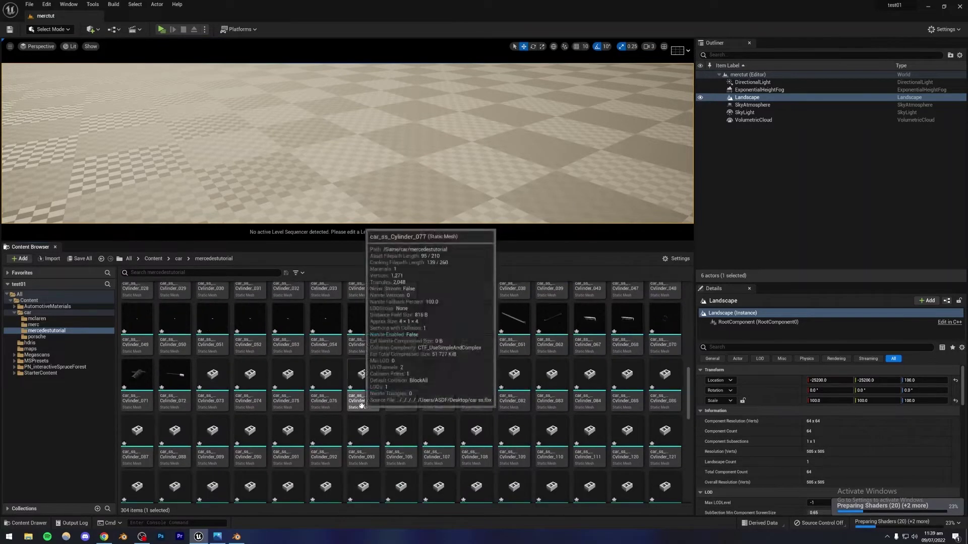
scroll(361, 403, "down", 8)
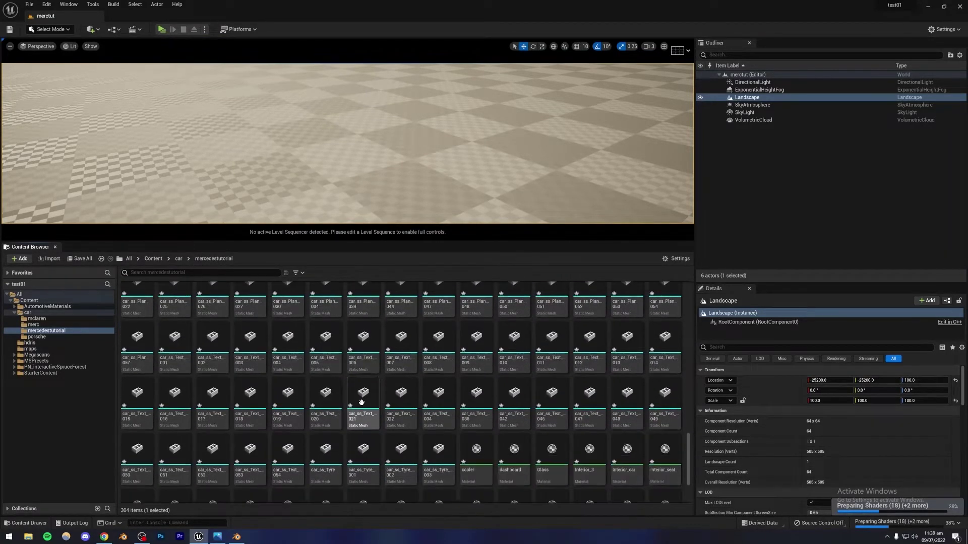
scroll(361, 402, "down", 2)
left_click(429, 358, "shift")
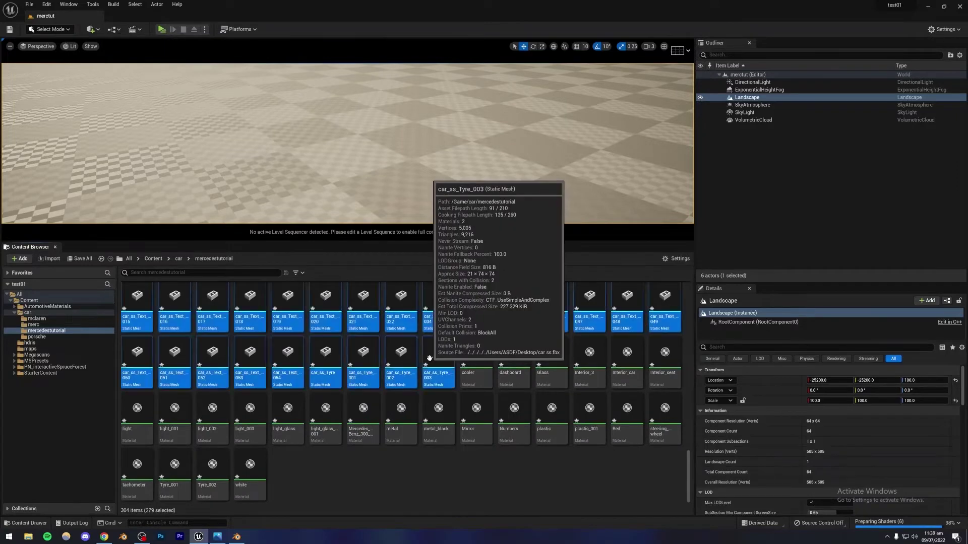
- Place all the selected car meshes together in the level and shrink the content browser again
left_click_drag(687, 474, 698, 290)
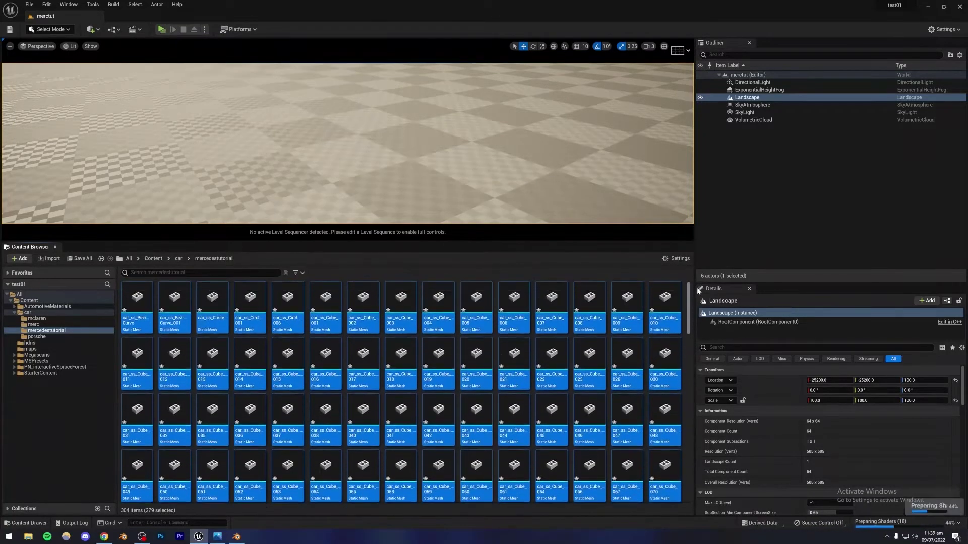
left_click_drag(132, 302, 245, 182)
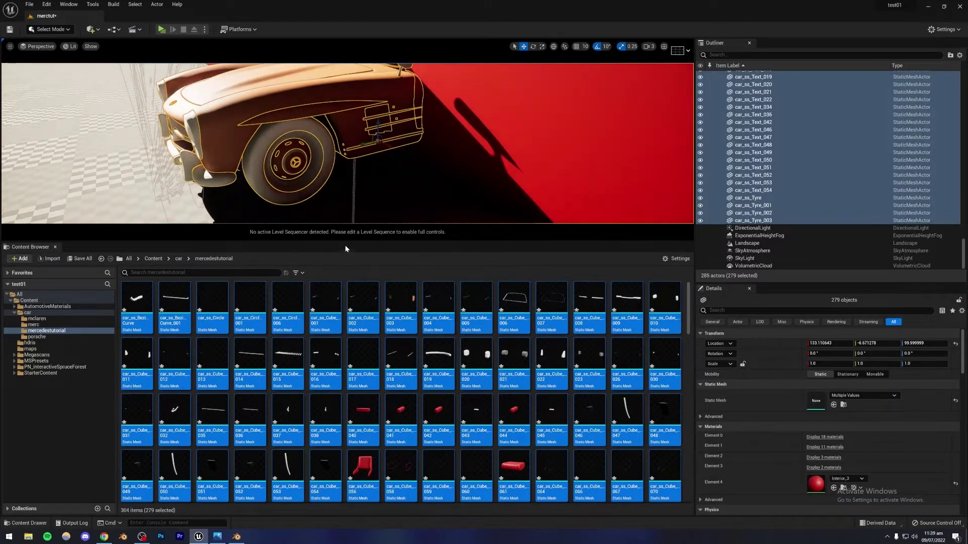
left_click_drag(345, 242, 345, 428)
right_click_drag(348, 242, 302, 237)
mouse_move(255, 281)
right_mouse_down()
mouse_move(202, 280)
mouse_move(182, 262)
mouse_move(191, 282)
mouse_move(232, 282)
mouse_move(194, 277)
mouse_move(197, 303)
mouse_move(227, 292)
mouse_move(207, 283)
mouse_move(252, 282)
right_mouse_up()
- Switch to Blender and examine the 300 SL lettering on the car's rear and the model from the side
left_click(235, 537)
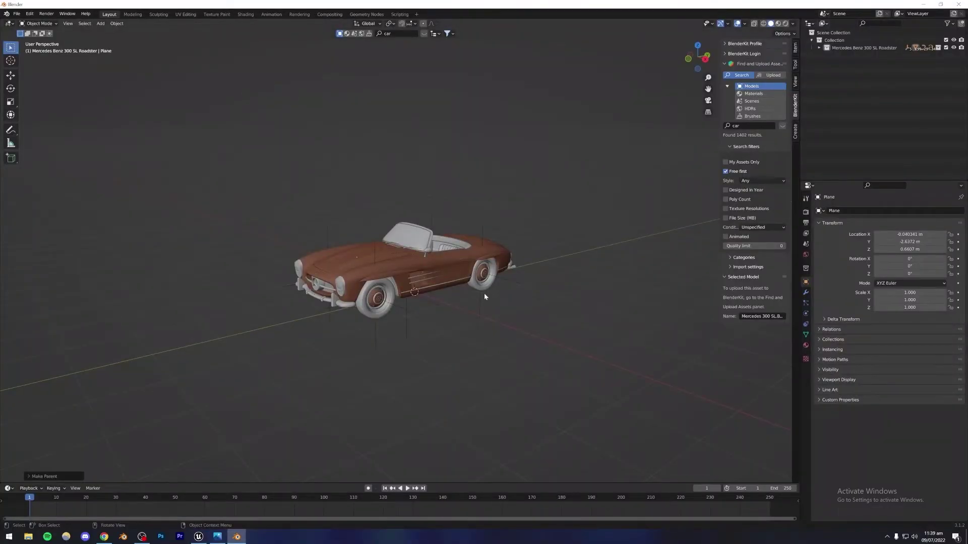
middle_click_drag(414, 297, 361, 298)
scroll(405, 315, "up", 5)
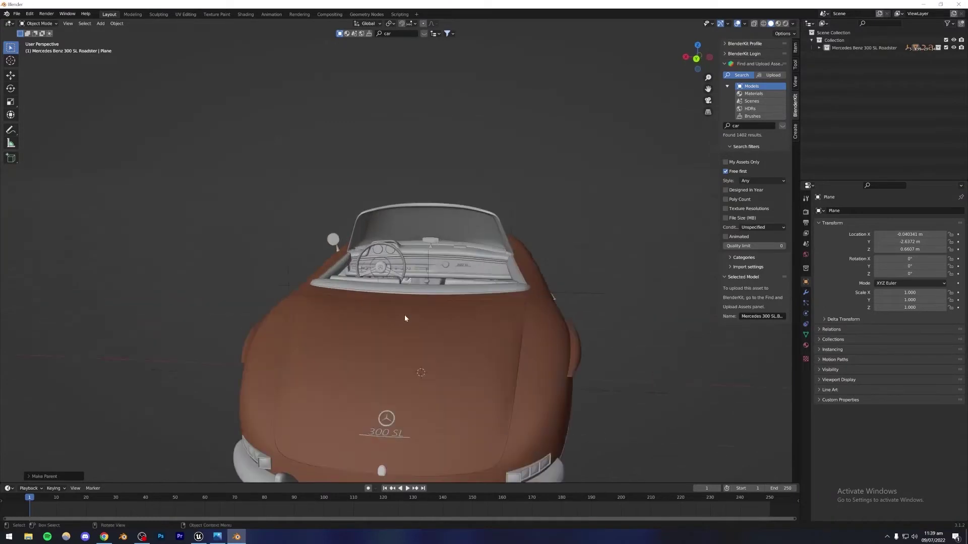
middle_click_drag(394, 353, 386, 367)
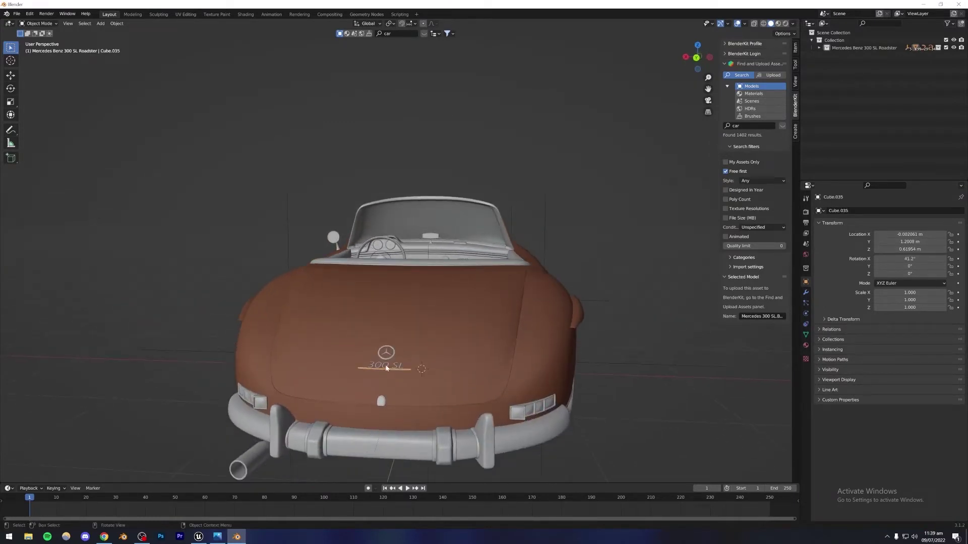
left_click(385, 364)
left_click(388, 364)
middle_click_drag(361, 347, 437, 322)
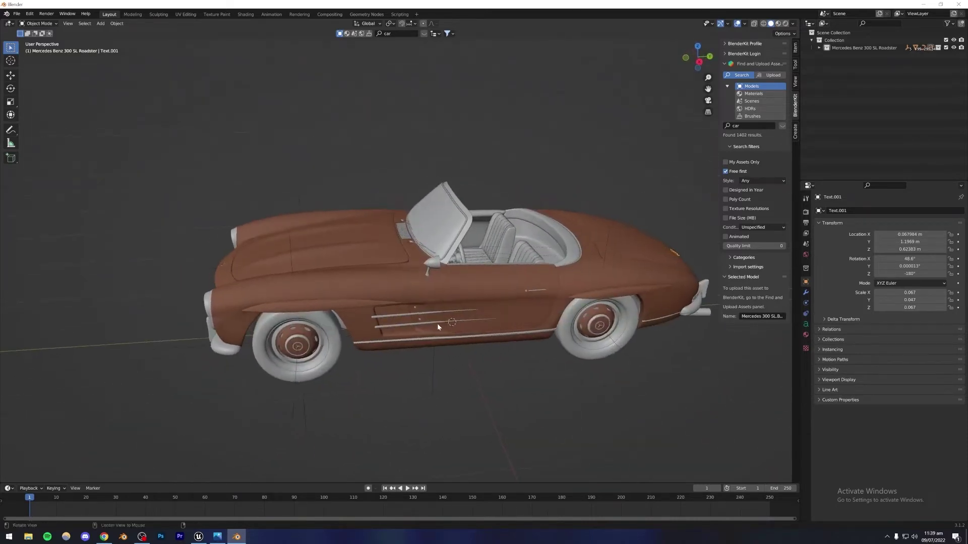
- Switch back to Unreal Engine and delete the oversized red mesh standing behind the car
left_click(198, 536)
mouse_move(471, 226)
right_mouse_down()
mouse_move(454, 230)
mouse_move(471, 226)
right_mouse_up()
left_click(471, 227)
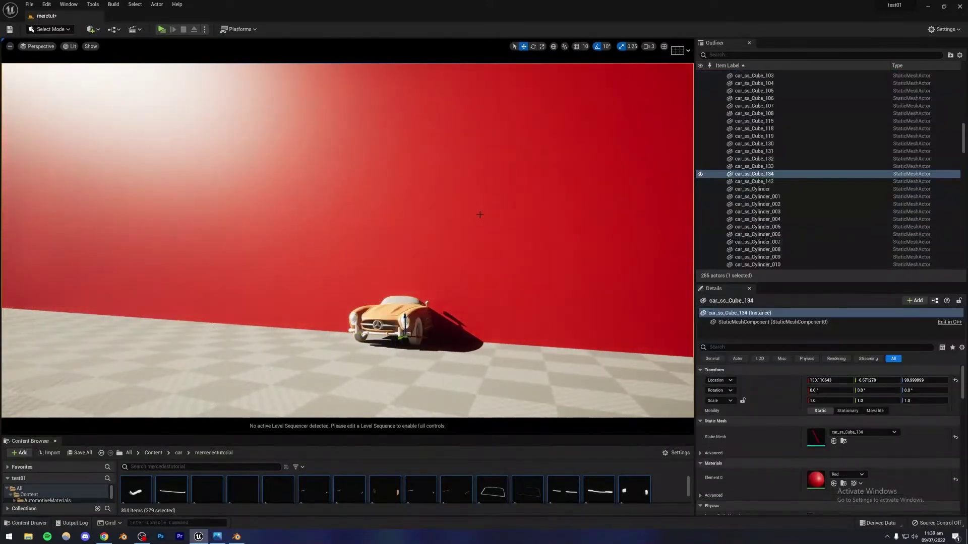
key("Delete")
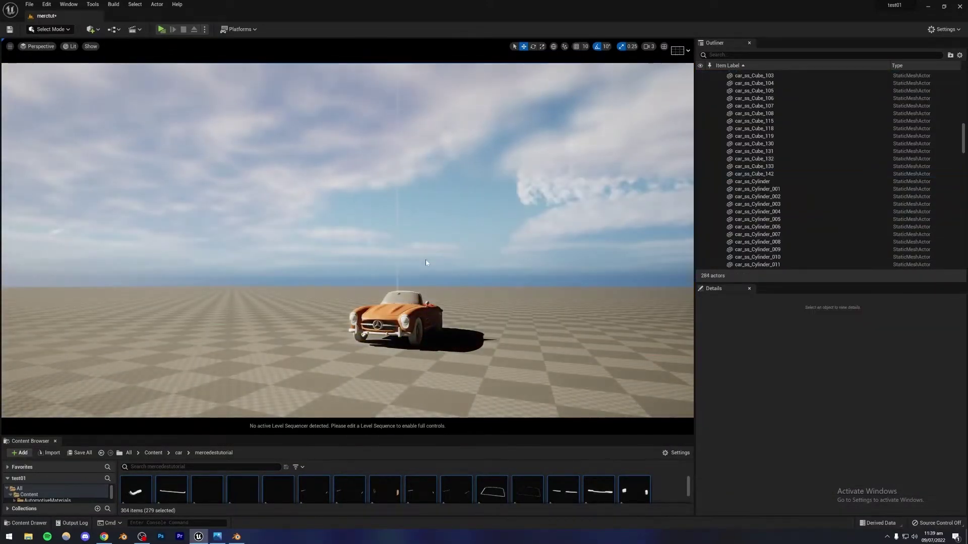
- Delete all the oversized text meshes from car_ss_Text_001 through car_ss_Text_054 from the level
right_click_drag(426, 262, 440, 239)
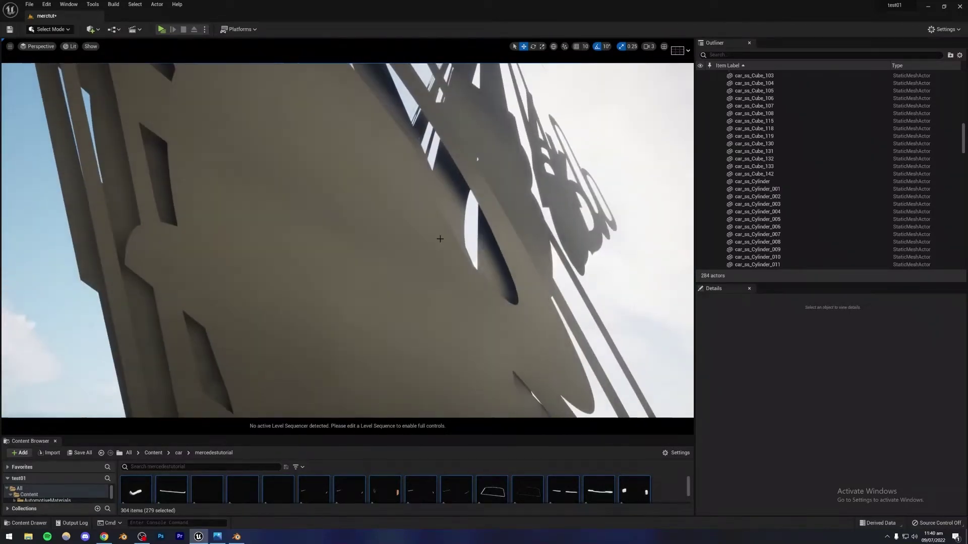
left_click(372, 280)
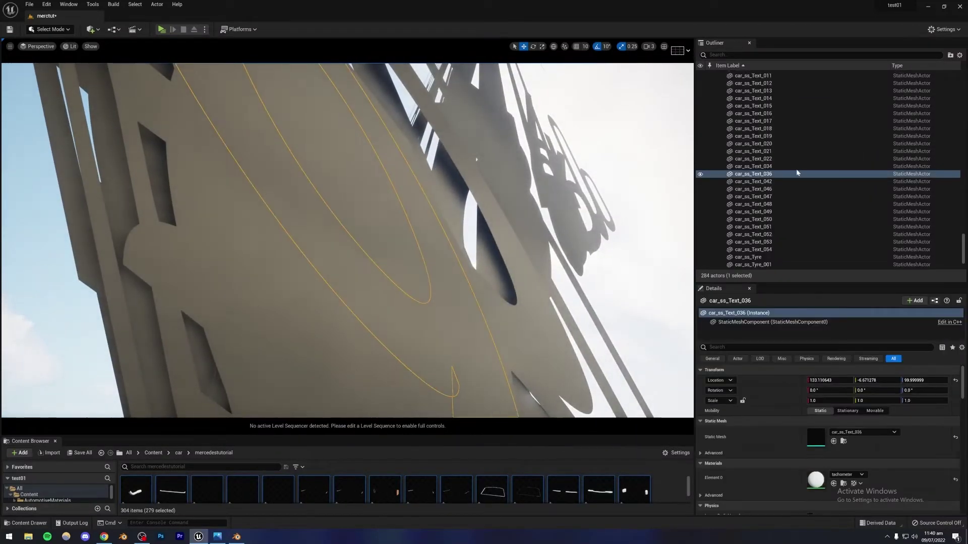
scroll(761, 167, "up", 5)
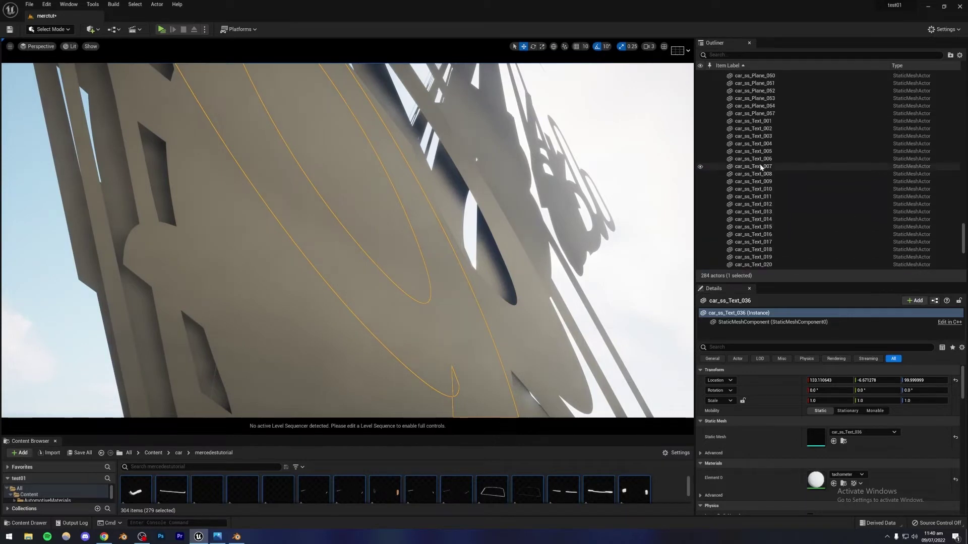
scroll(761, 167, "up", 1)
left_click(758, 146)
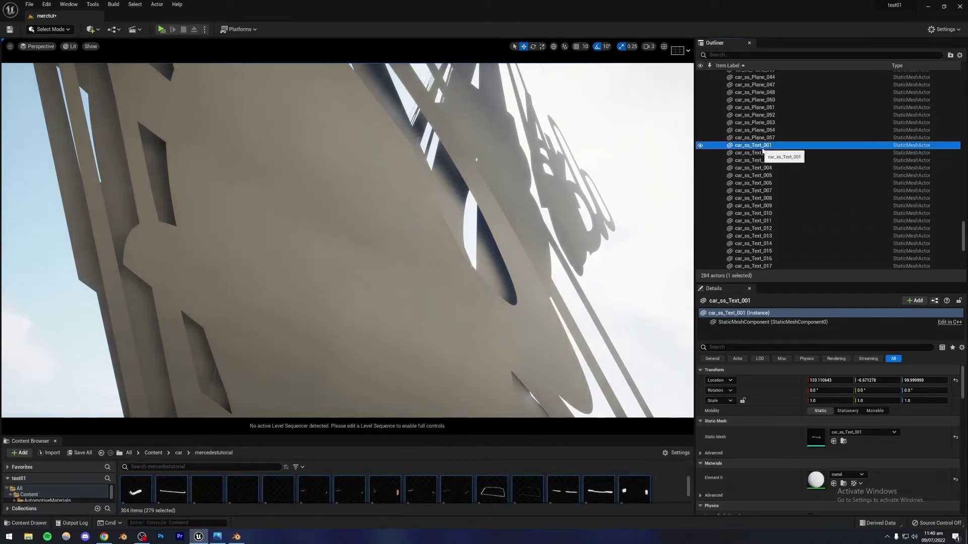
scroll(763, 150, "down", 9)
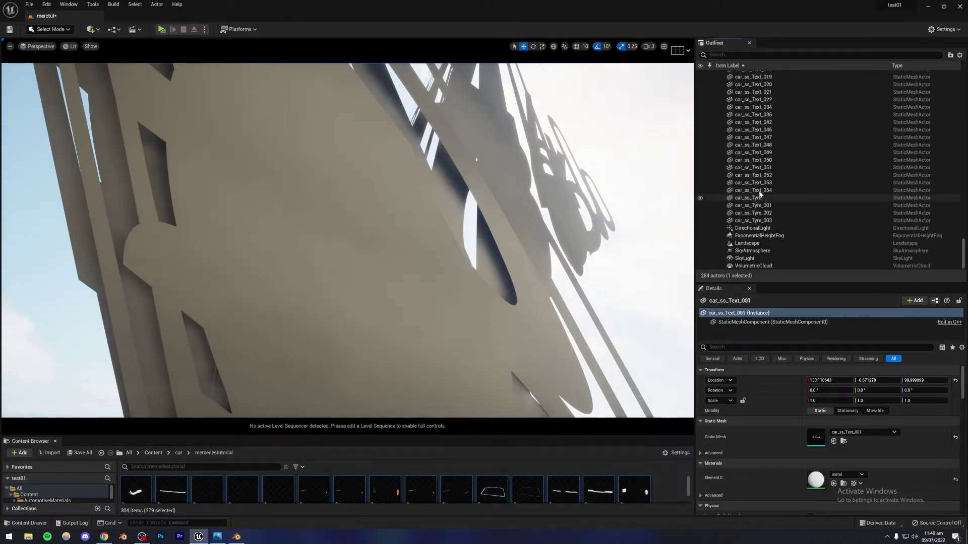
left_click(760, 191, "shift")
key("Delete")
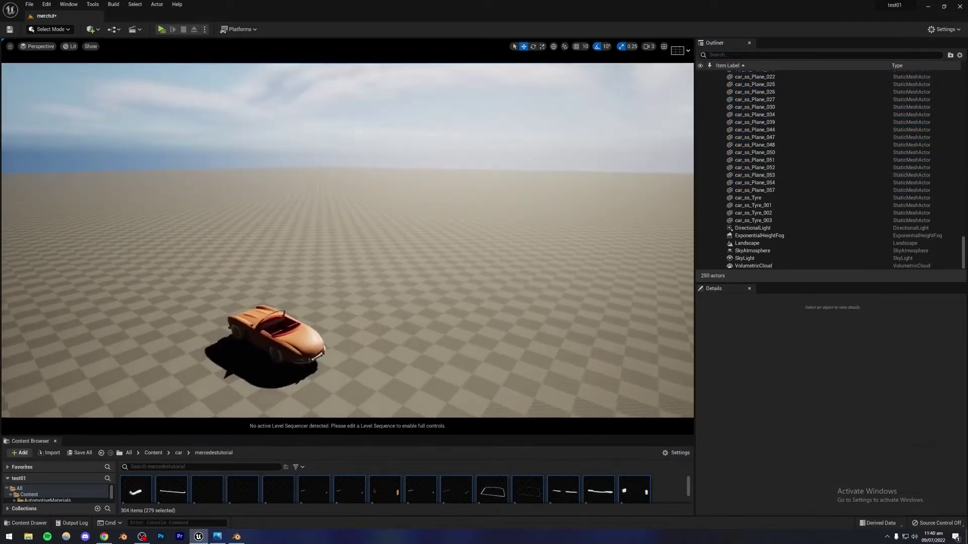
- Delete the thin stray mesh car_ss_Cube_142 that rises vertically from the car's windshield into the sky
right_click_drag(348, 240, 364, 295)
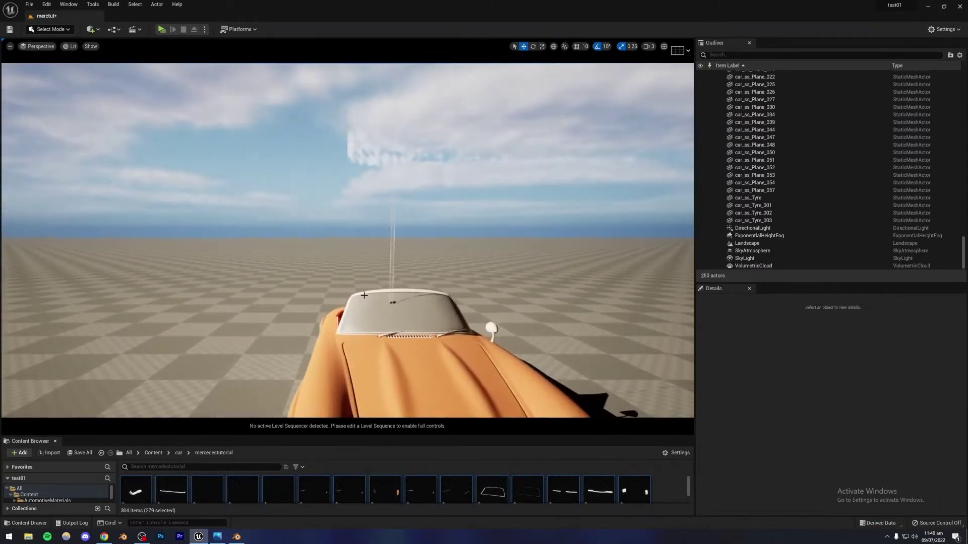
left_click(395, 268)
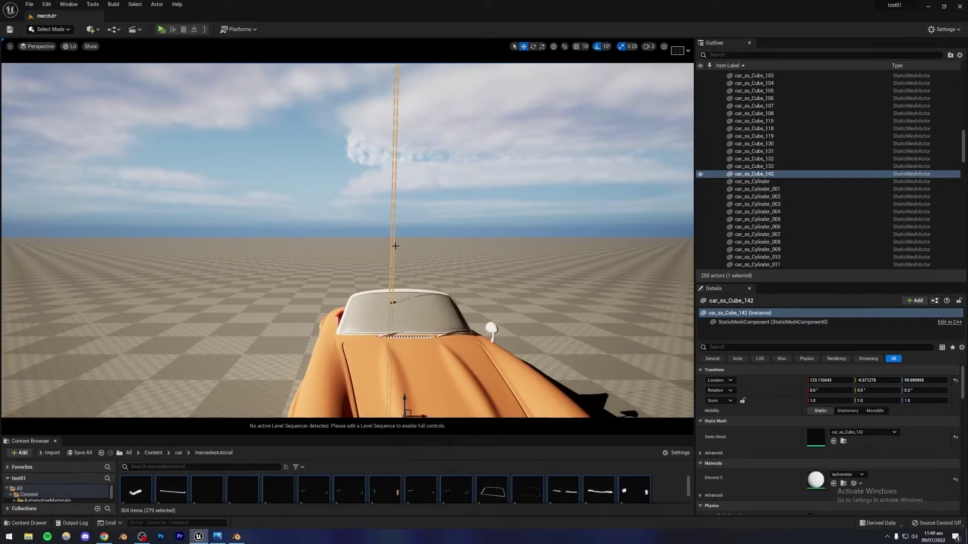
key("Delete")
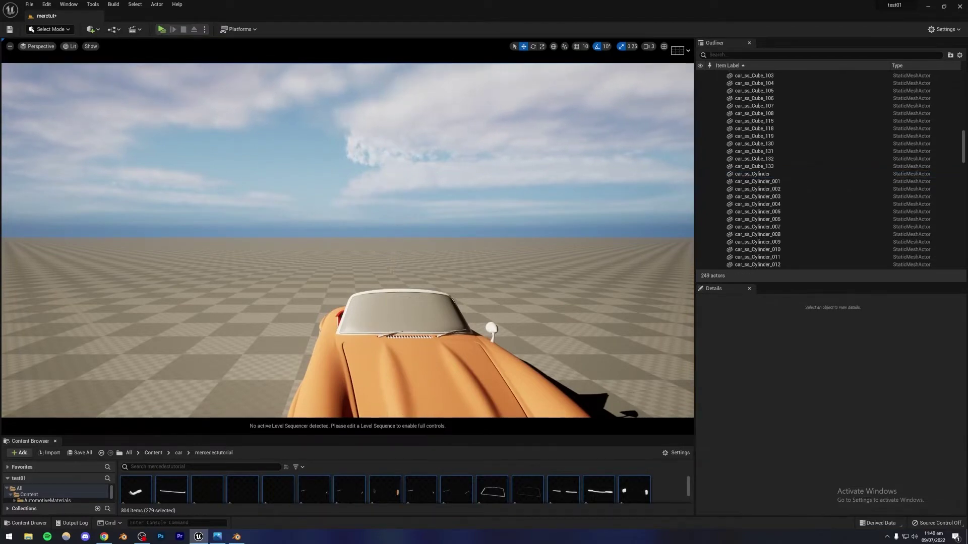
- Frame the car's front, save the level, and save all the unsaved imported content
right_click_drag(395, 267, 335, 292)
key("ctrl+s")
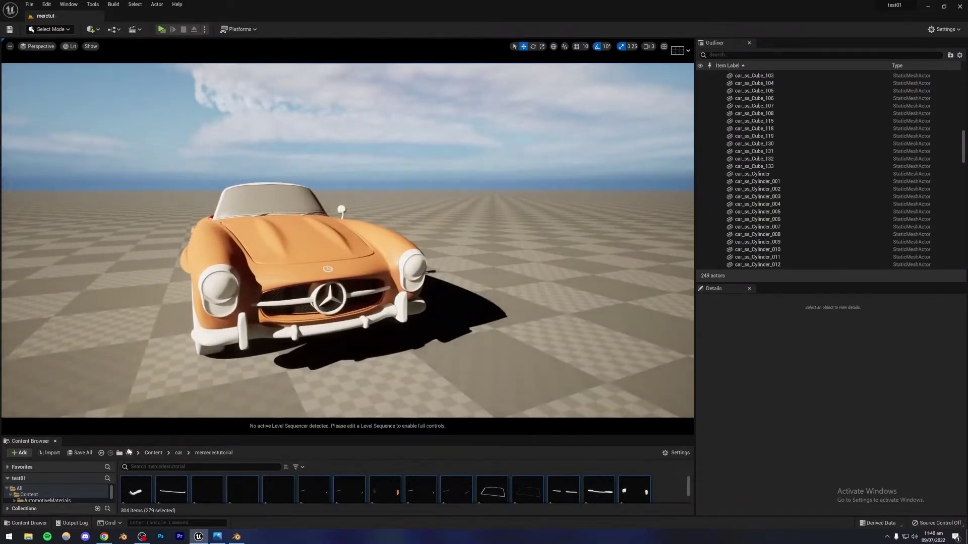
left_click(71, 454)
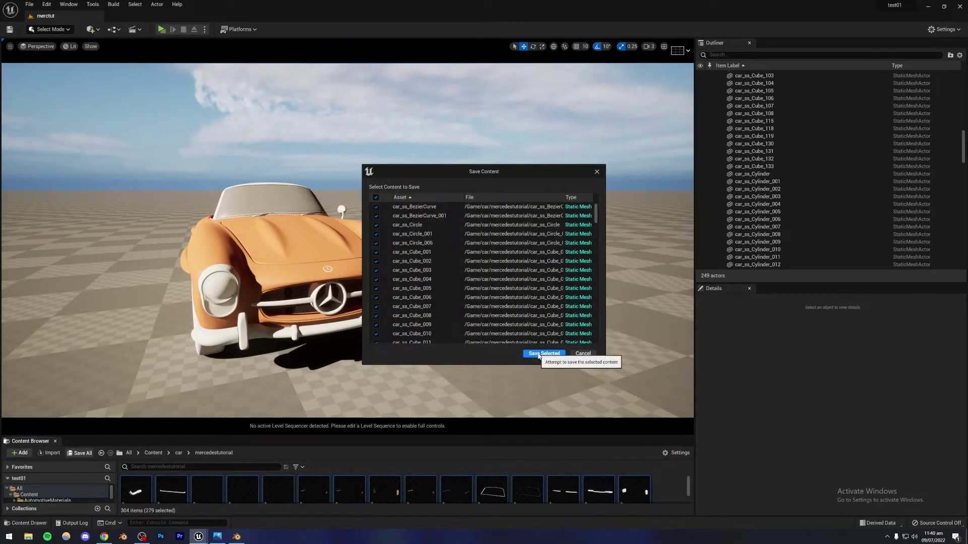
left_click(538, 355)
- Switch to Blender, preview the Mercedes with its materials, and close Blender without saving the file
left_click(237, 537)
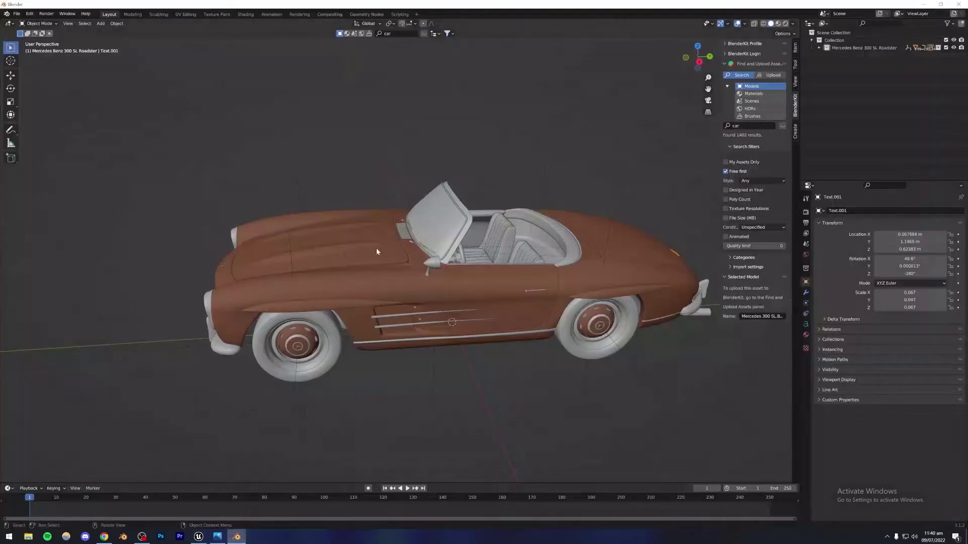
left_click(778, 24)
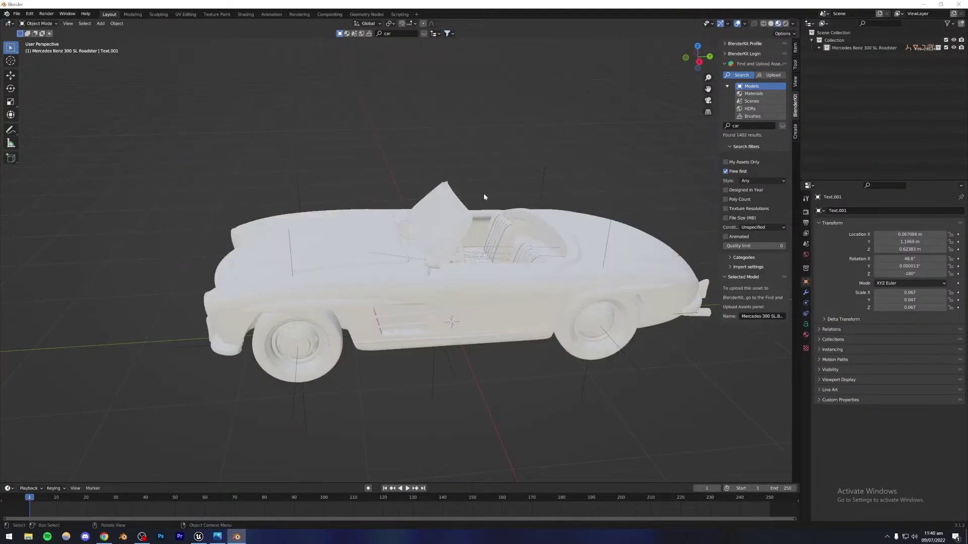
left_click(319, 322, "alt")
left_click(323, 323)
left_click(958, 4)
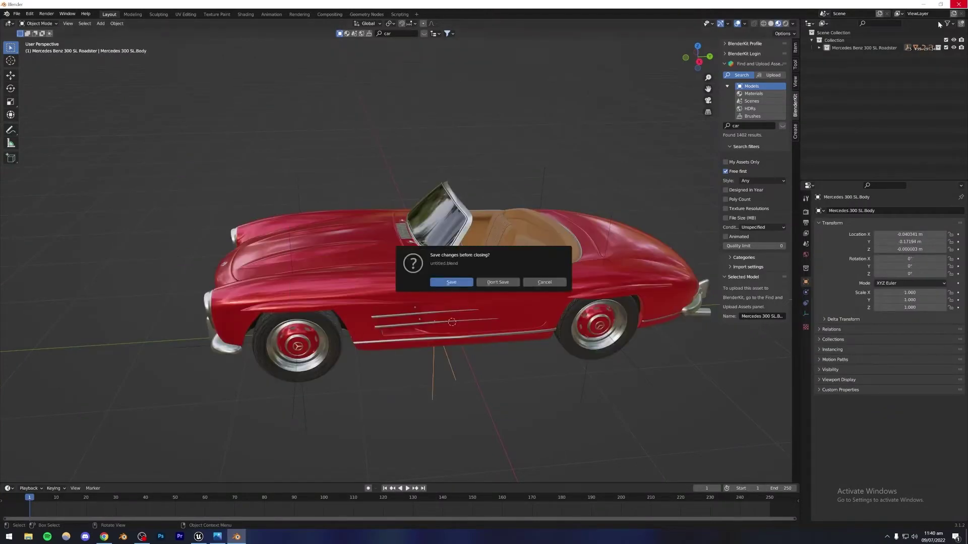
left_click(512, 282)
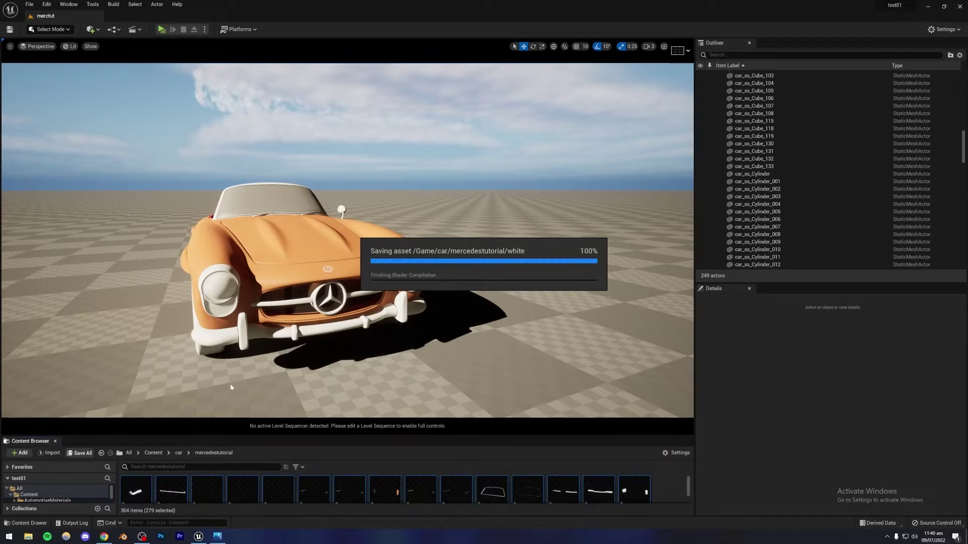
- Open the Epic Games Launcher and search the Unreal Engine Marketplace for "automotive materials"
left_click(4, 540)
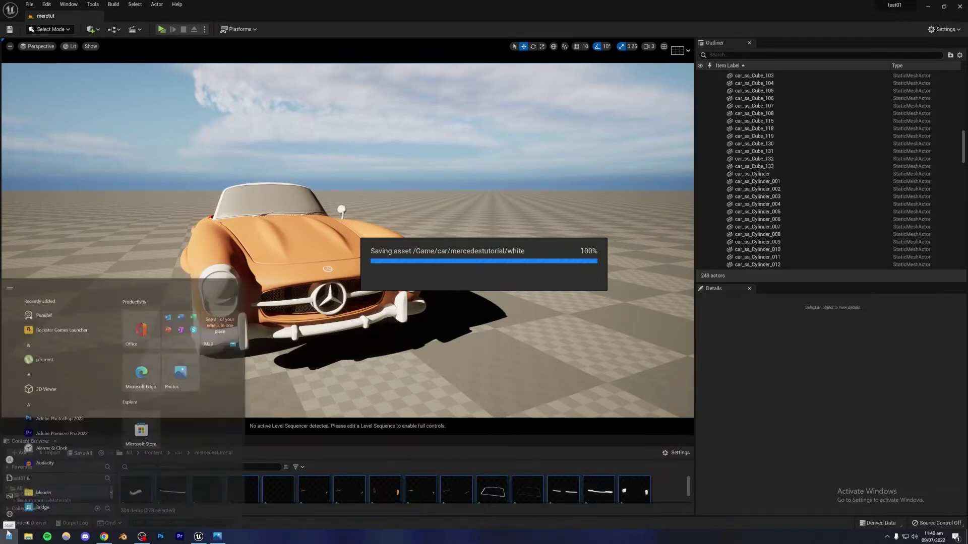
scroll(51, 456, "down", 5)
left_click(54, 447)
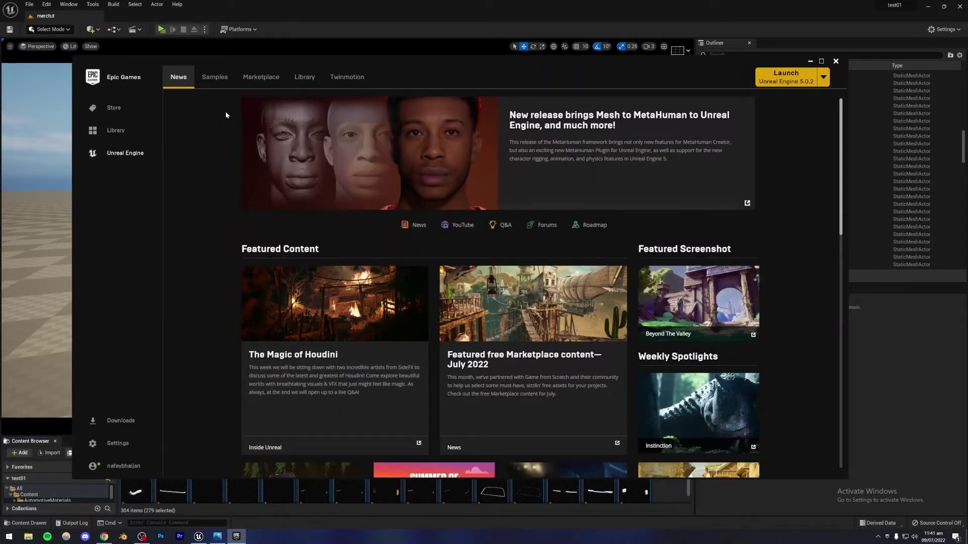
left_click(262, 78)
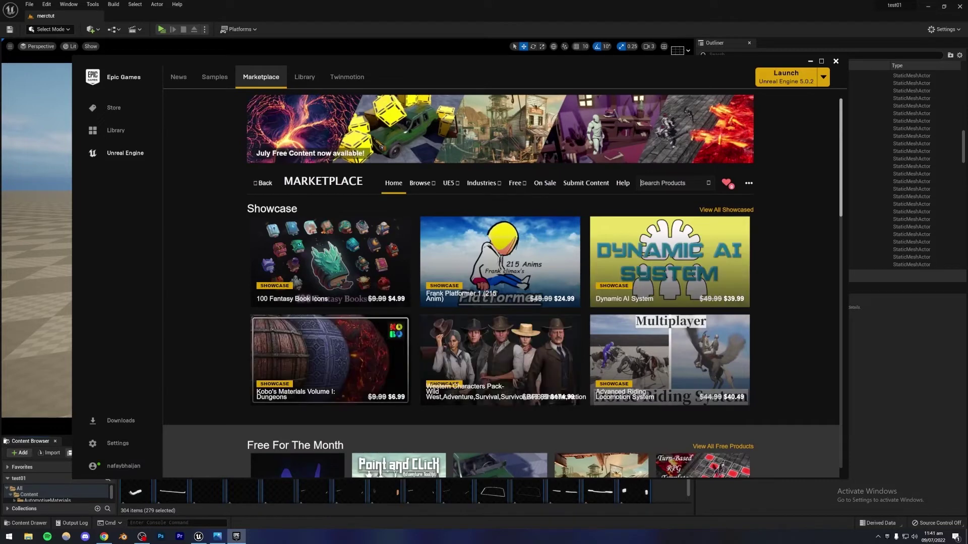
type("automotive mate")
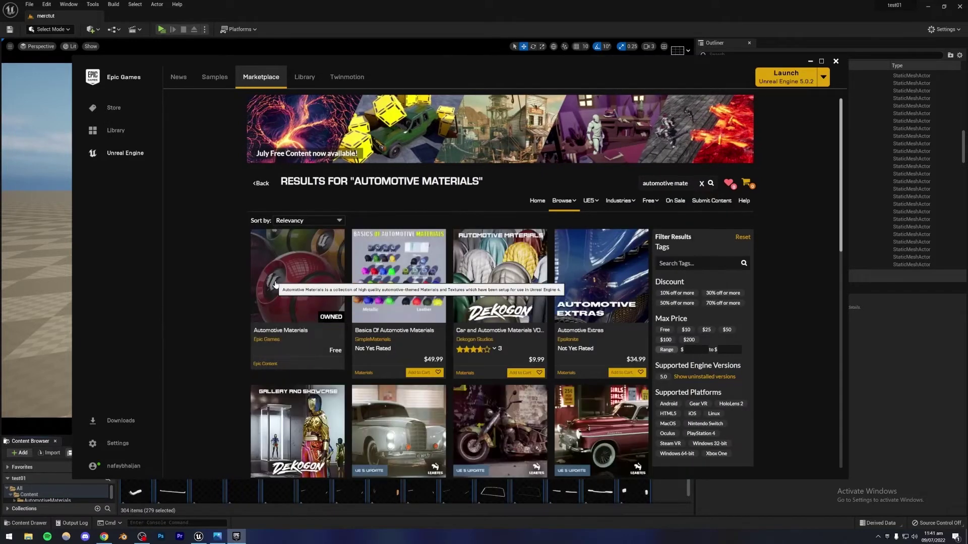
- Open the Automotive Materials pack by Epic Games and read its description and technical details
left_click(276, 285)
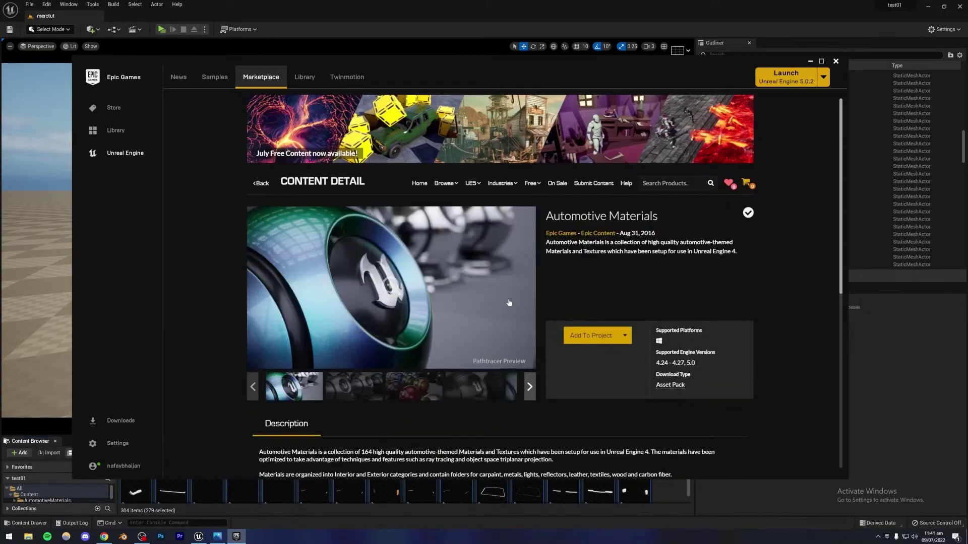
scroll(562, 280, "down", 3)
scroll(562, 280, "down", 2)
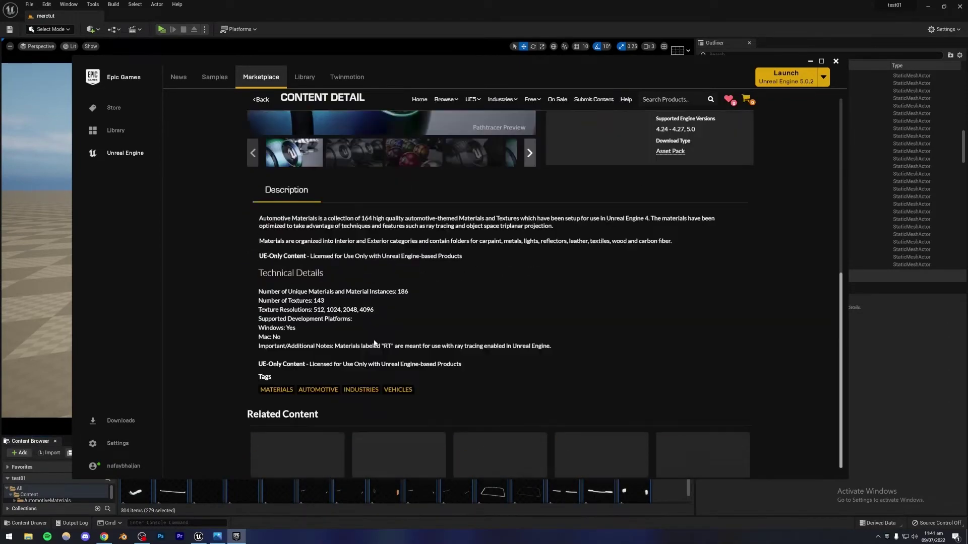
scroll(562, 280, "up", 5)
- Find Automotive Materials in the launcher library's vault, bring up its project selection, and leave without adding it
left_click(304, 77)
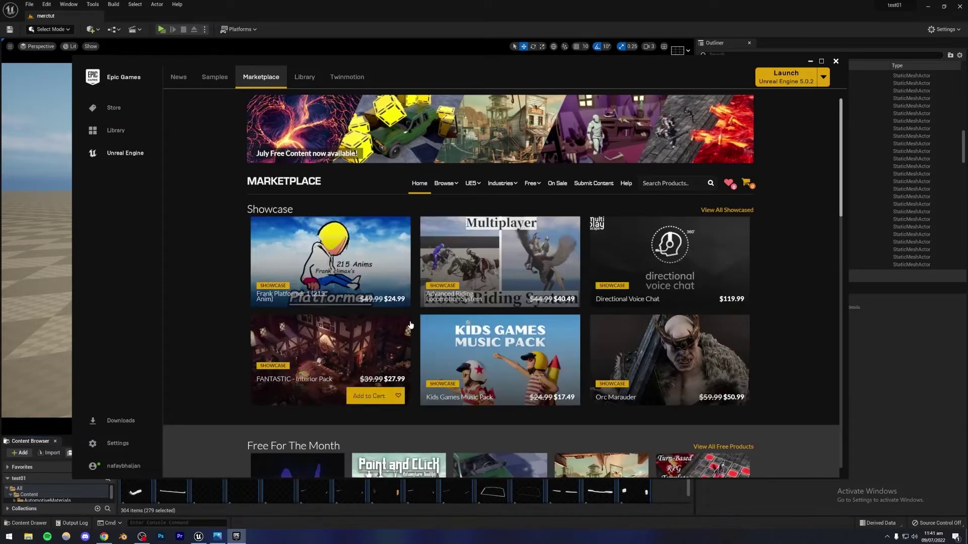
scroll(410, 325, "down", 3)
scroll(410, 324, "up", 3)
left_click(302, 78)
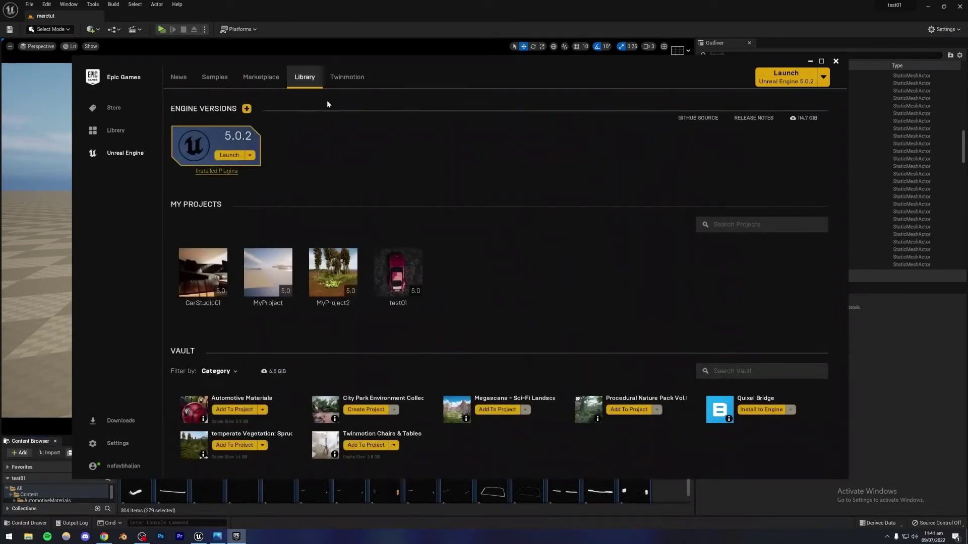
left_click(234, 409)
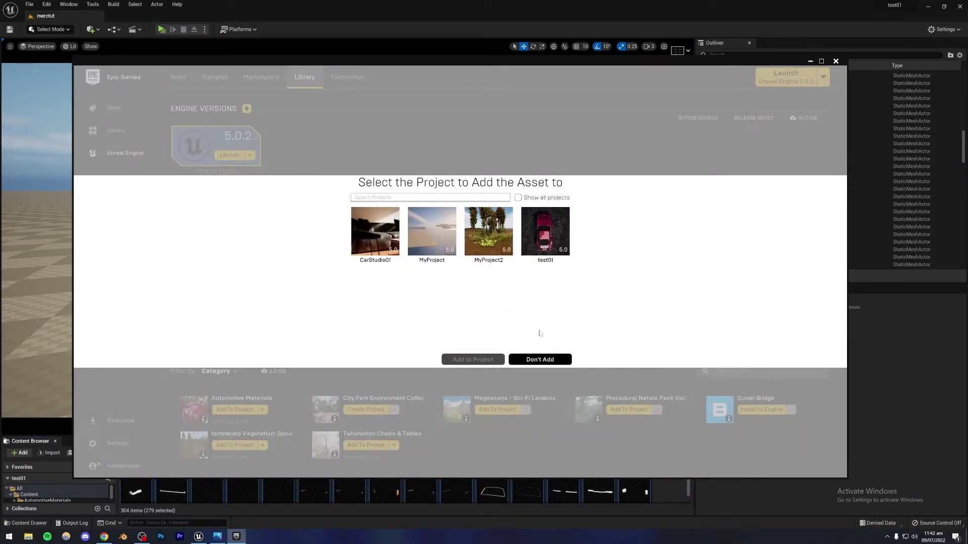
left_click(531, 359)
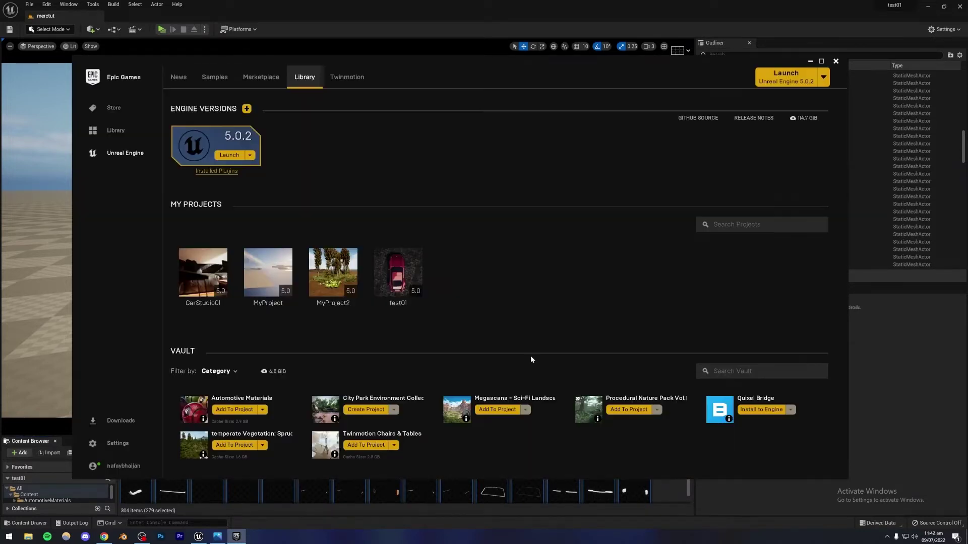
- Return to Unreal Engine, enlarge the content browser, and open the Materials folder inside AutomotiveMaterials
left_click(809, 62)
left_click_drag(117, 435, 122, 380)
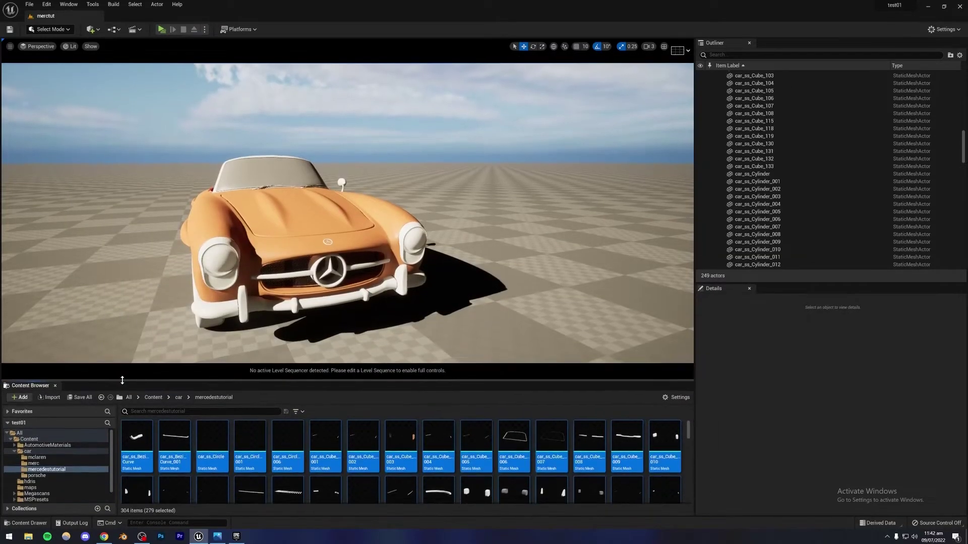
left_click(14, 451)
left_click(45, 446)
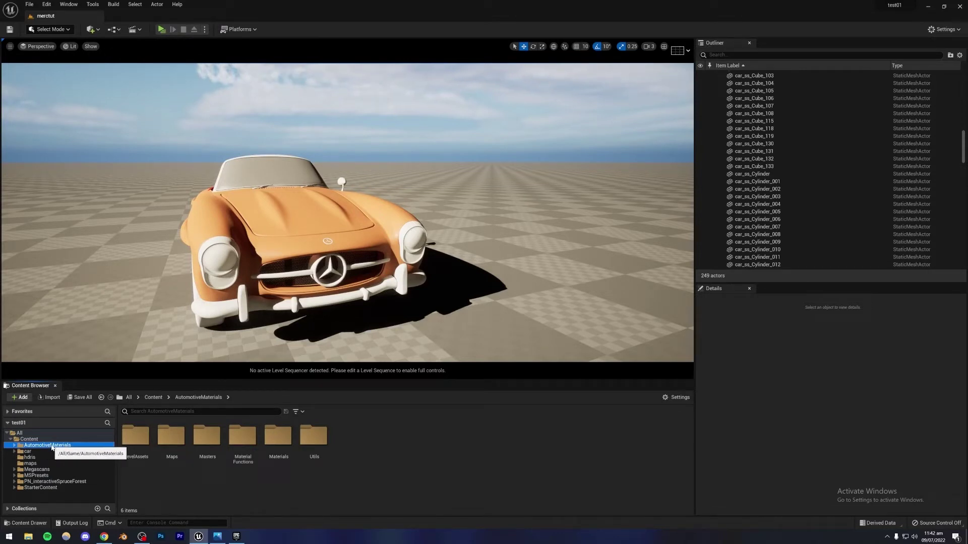
left_click(14, 446)
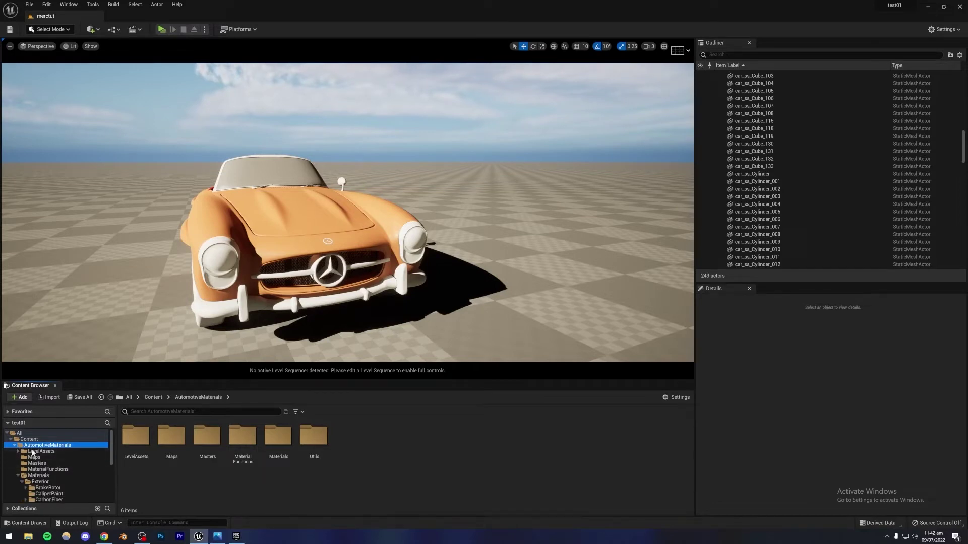
scroll(32, 453, "down", 1)
left_click(35, 463)
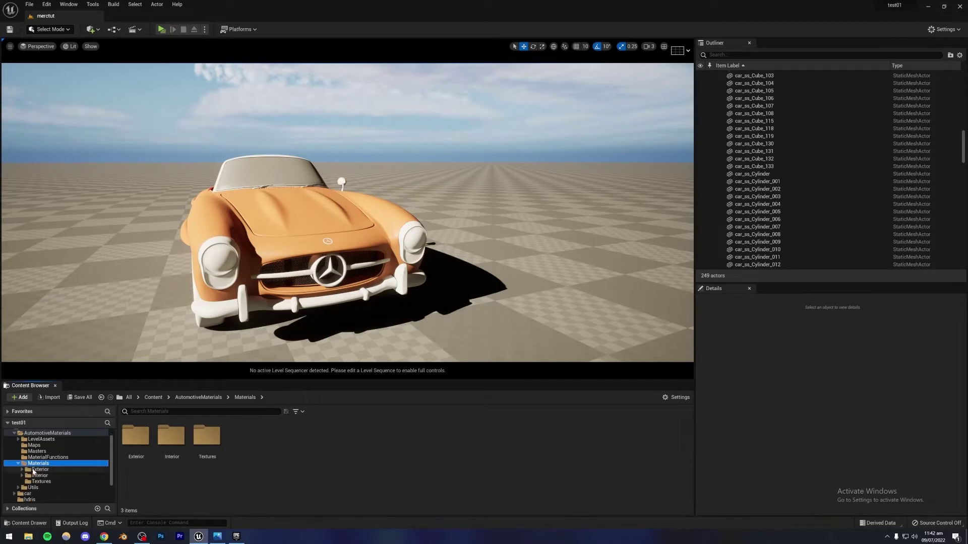
- Look through the Exterior, Interior and Textures subfolders of the automotive Materials folder
left_click(35, 470)
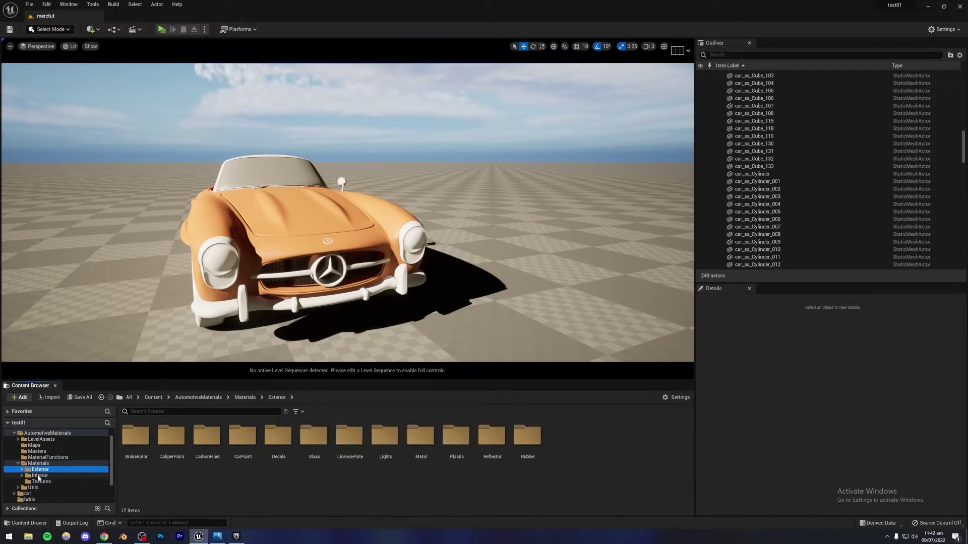
left_click(39, 477)
left_click(50, 482)
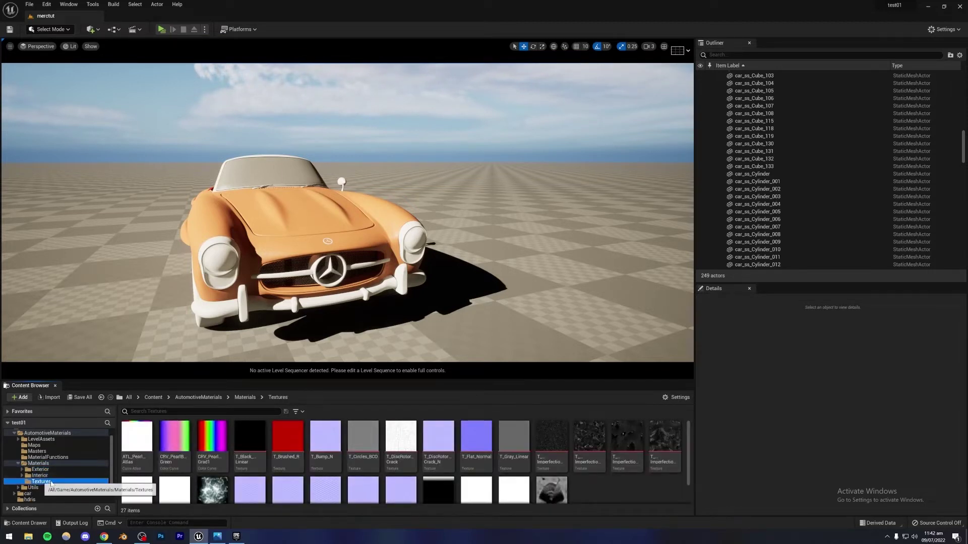
- Expand the Exterior materials folder, open CarPaint, and look over the available paint material instances
left_click(32, 470)
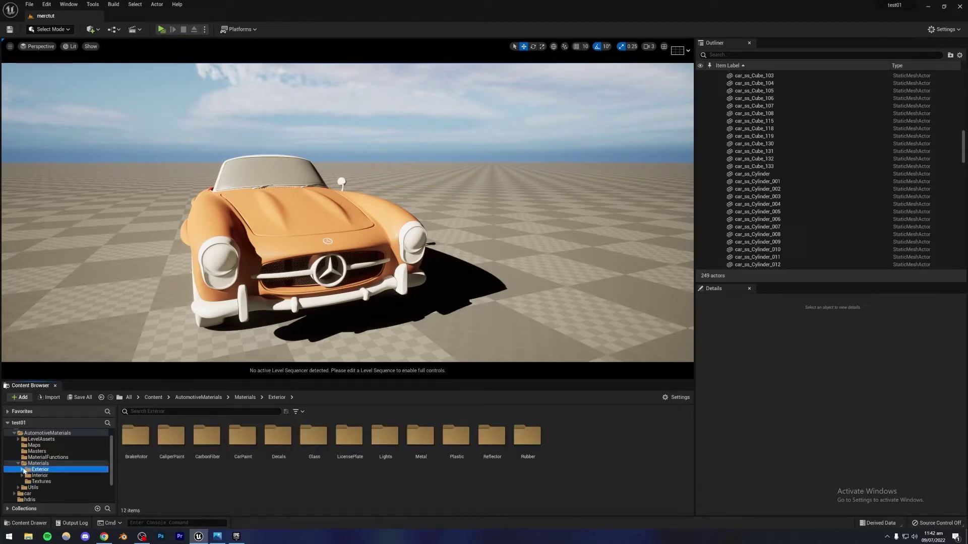
scroll(45, 478, "down", 4)
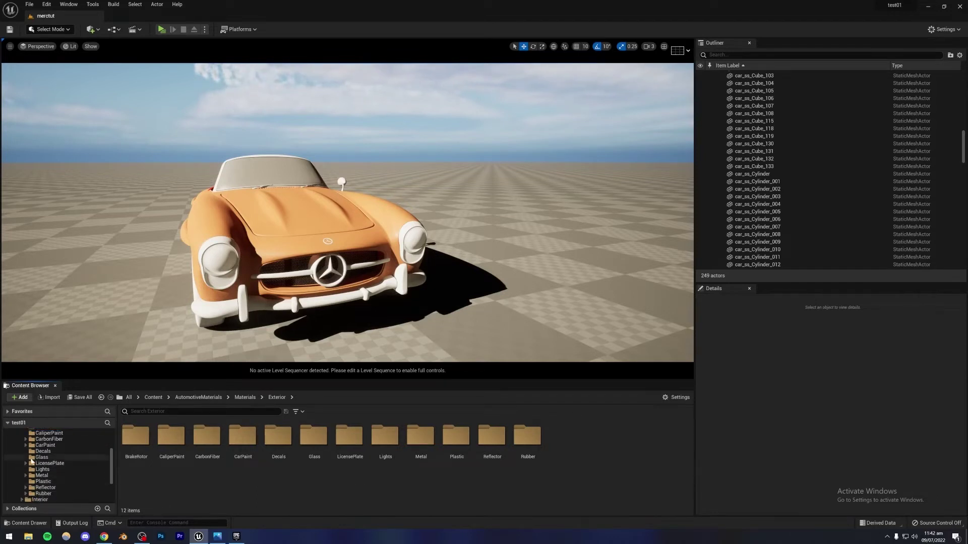
left_click(44, 445)
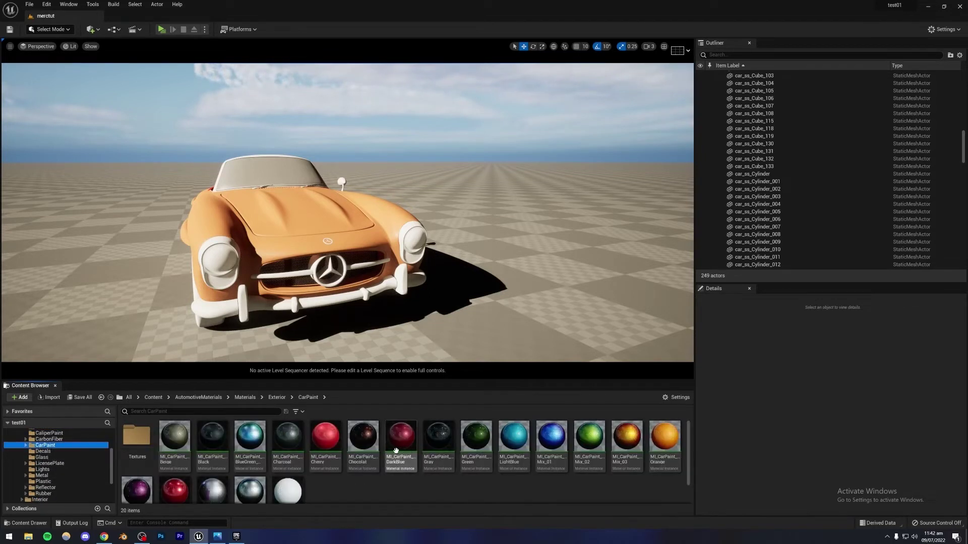
scroll(388, 457, "down", 1)
scroll(387, 457, "up", 1)
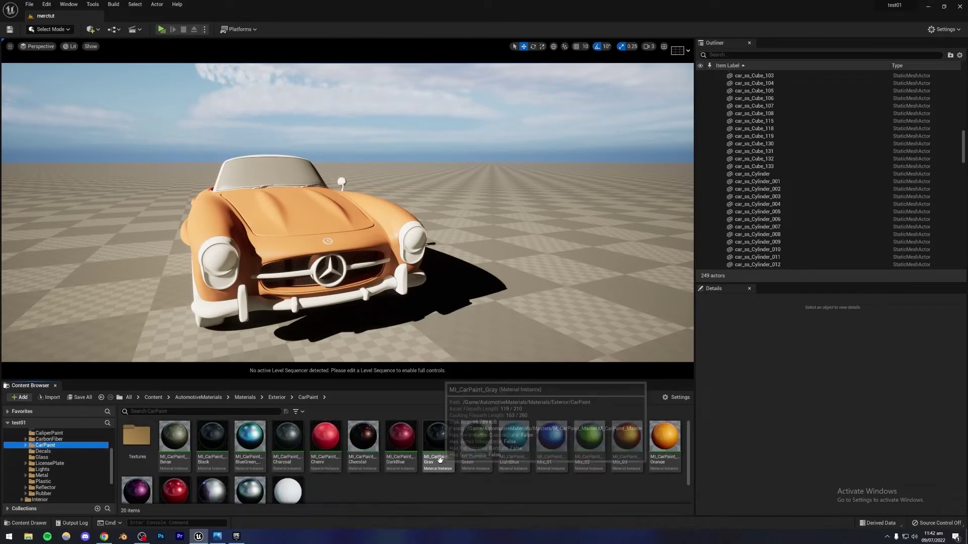
- Try the MI_CarPaint_Red material on the car's hood and body, and undo it
left_click(437, 437)
scroll(372, 462, "down", 1)
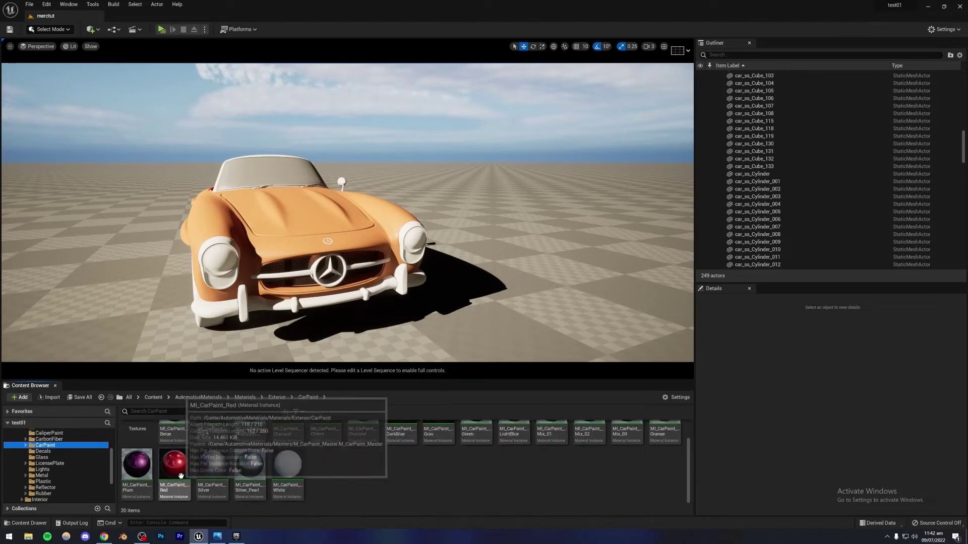
left_click_drag(174, 463, 261, 218)
right_click_drag(261, 218, 169, 249)
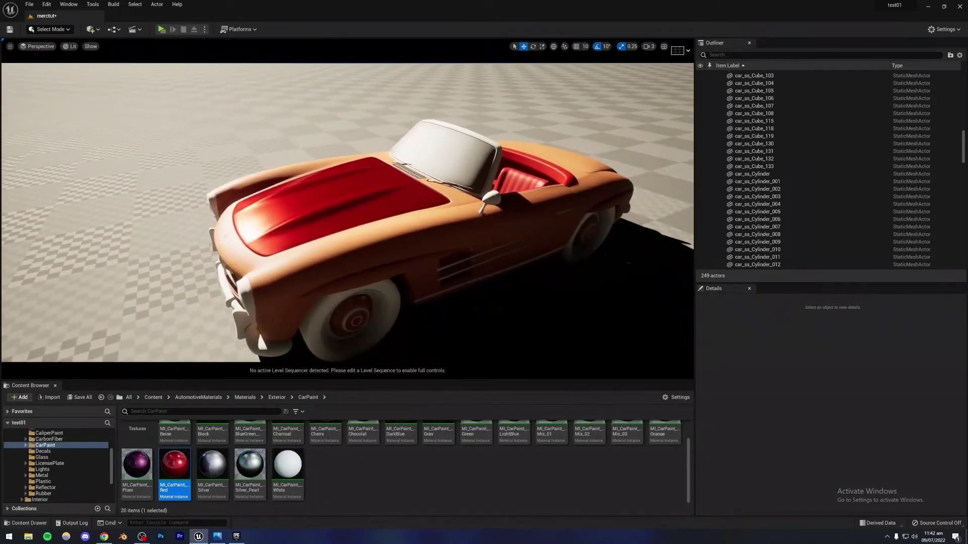
left_click_drag(176, 465, 275, 306)
right_click_drag(276, 305, 296, 288)
key("ctrl+z")
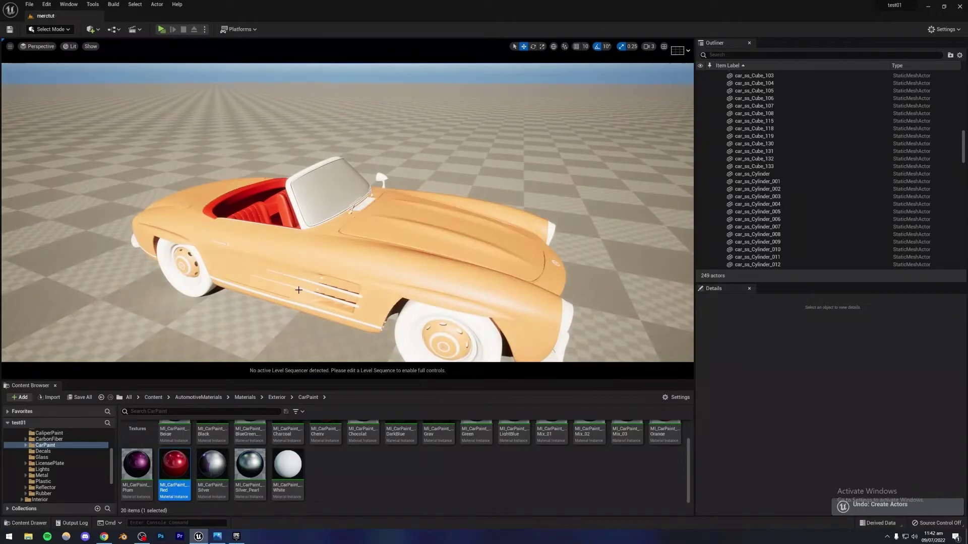
- Check the paint color in the reference render of the finished car and return to Unreal Engine
left_click(235, 537)
left_click(218, 536)
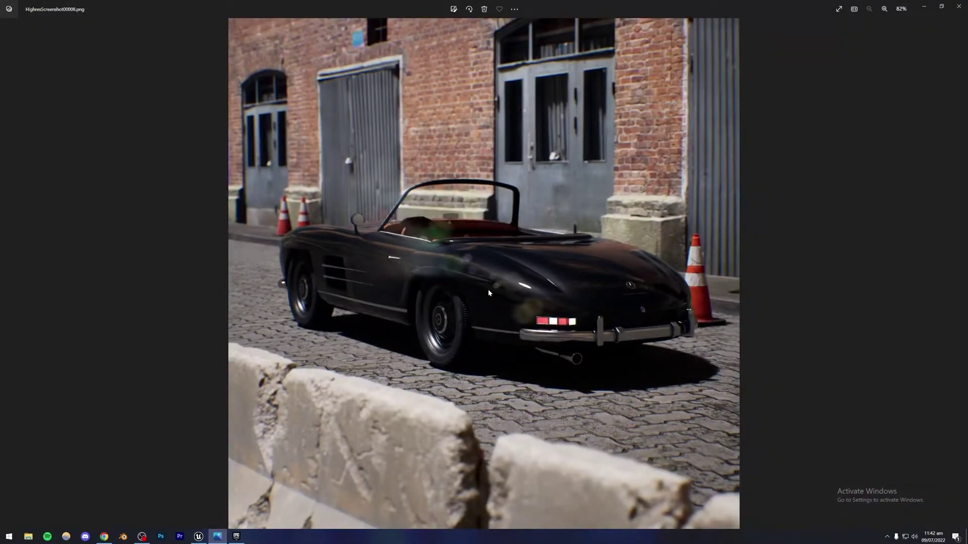
left_click(198, 536)
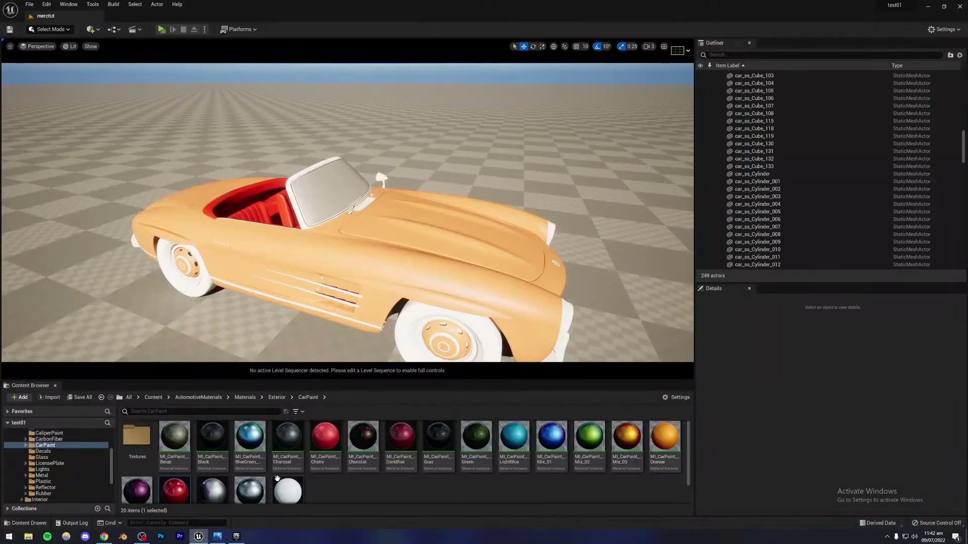
- Apply MI_CarPaint_Black to the hood and the main body panels
left_click_drag(212, 436, 398, 274)
left_click_drag(310, 361, 484, 241)
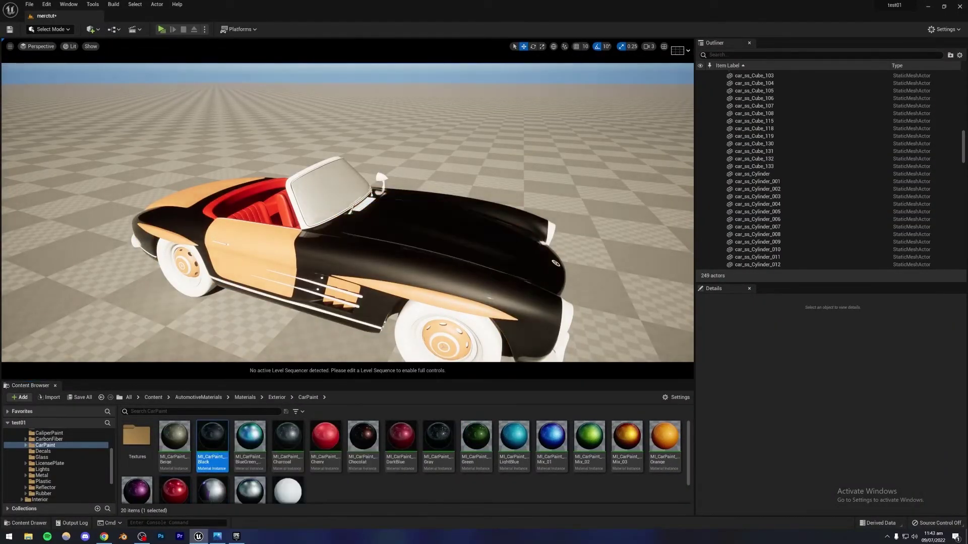
key("d")
right_click_drag(348, 212, 376, 220)
key("w")
key("s")
- Apply MI_CarPaint_Charcoal to the car's body, door, front fender flare and side vents
left_click_drag(287, 436, 296, 296)
mouse_move(296, 296)
right_mouse_down()
mouse_move(328, 272)
mouse_move(284, 267)
mouse_move(266, 304)
mouse_move(285, 288)
right_mouse_up()
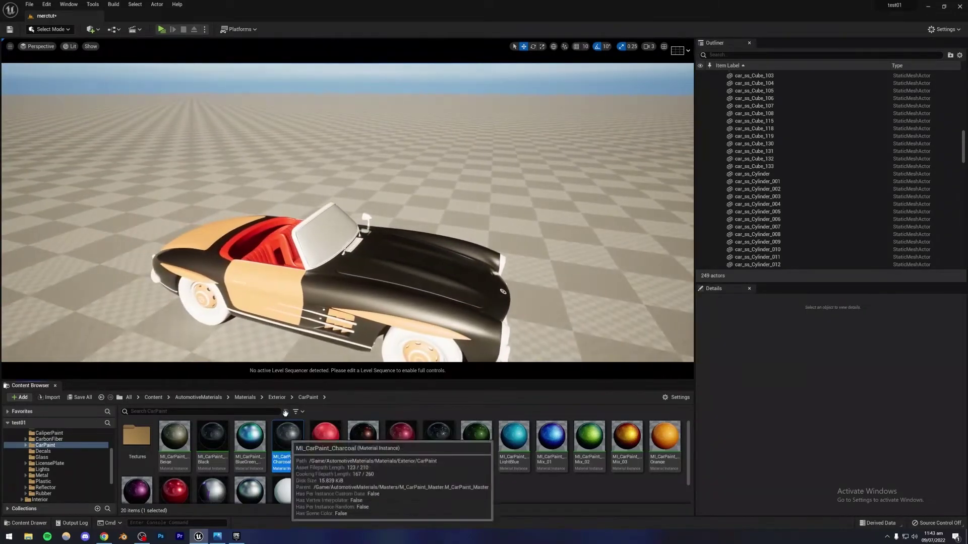
left_click_drag(293, 429, 379, 320)
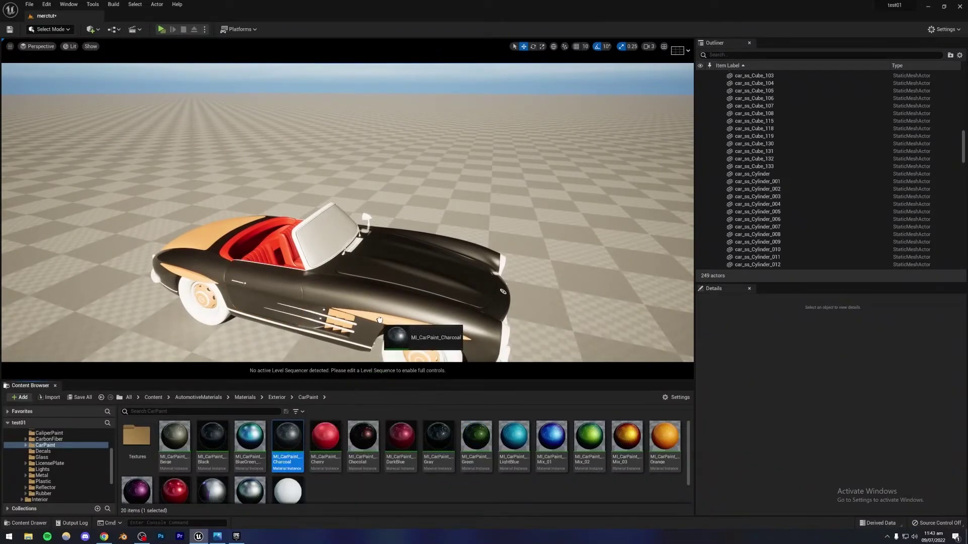
left_click_drag(287, 436, 332, 316)
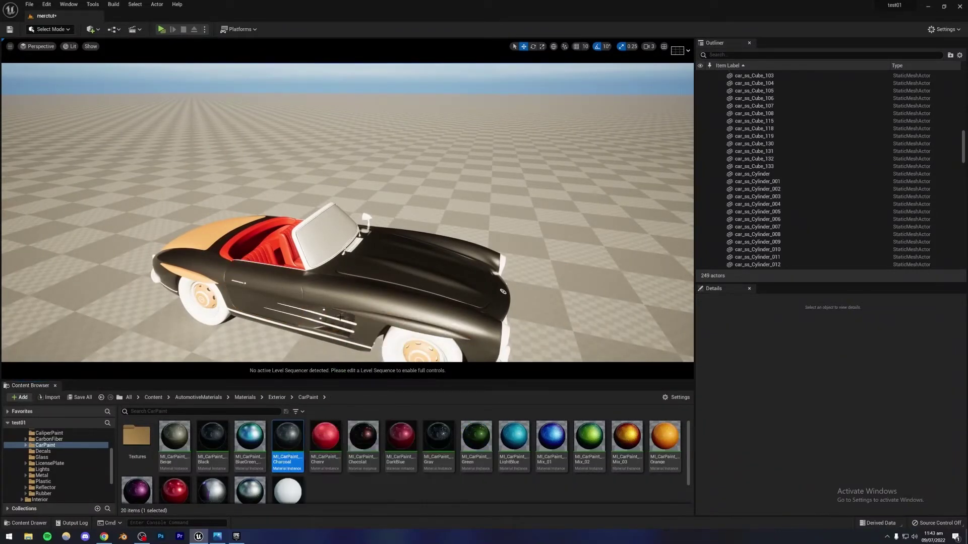
- Apply MI_CarPaint_Charcoal to the trunk lid, the rear fender flare and the lower side of the body
right_click_drag(340, 316, 390, 304)
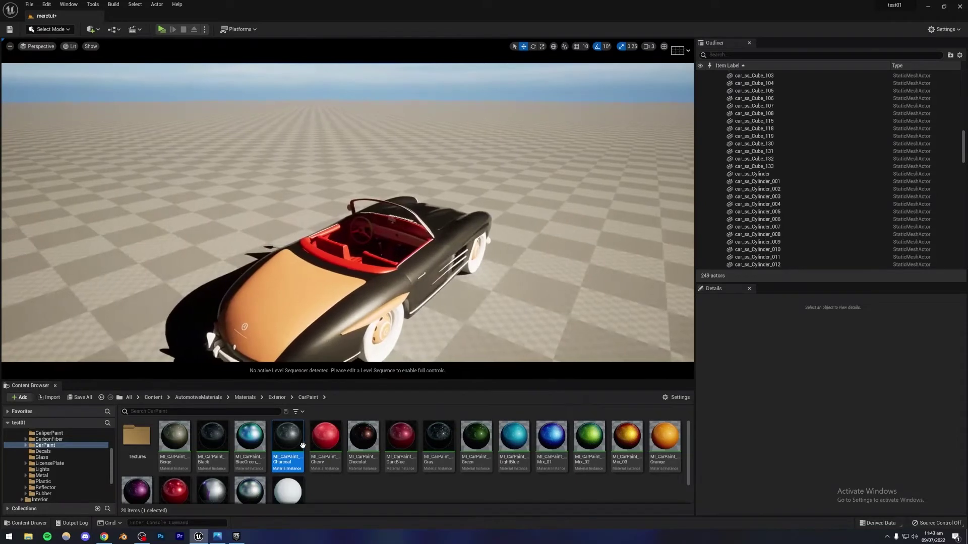
left_click_drag(303, 445, 293, 315)
left_click_drag(271, 444, 338, 362)
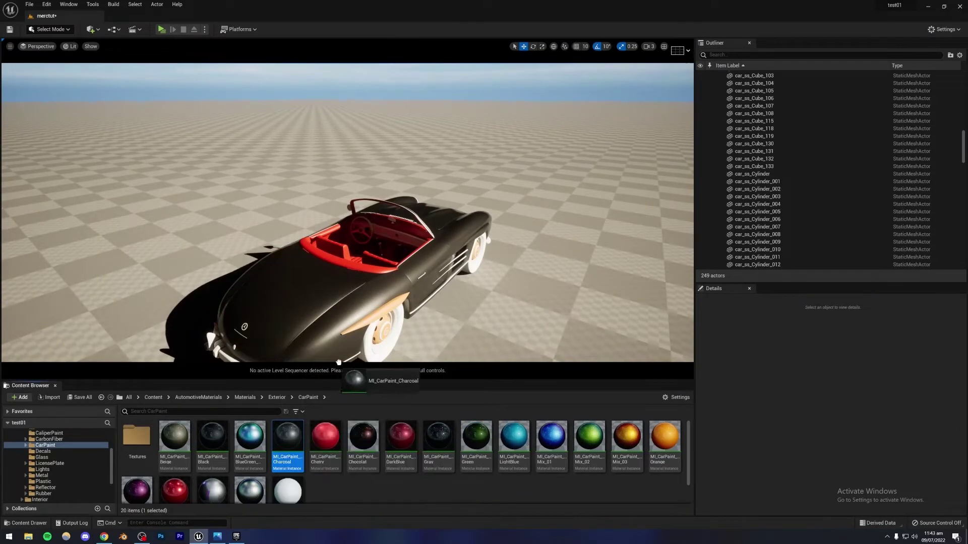
left_click_drag(327, 302, 595, 277, "alt")
right_click_drag(347, 212, 383, 247)
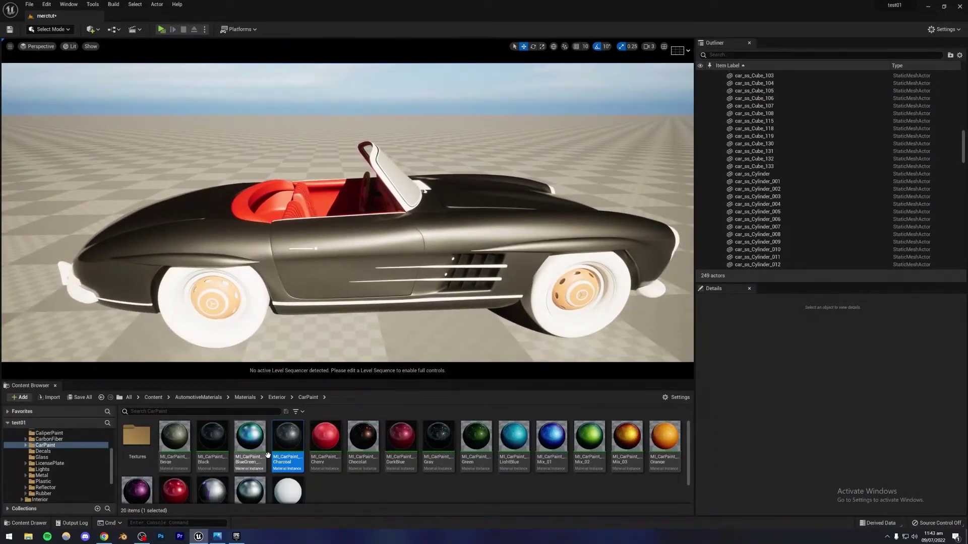
left_click_drag(286, 438, 483, 298)
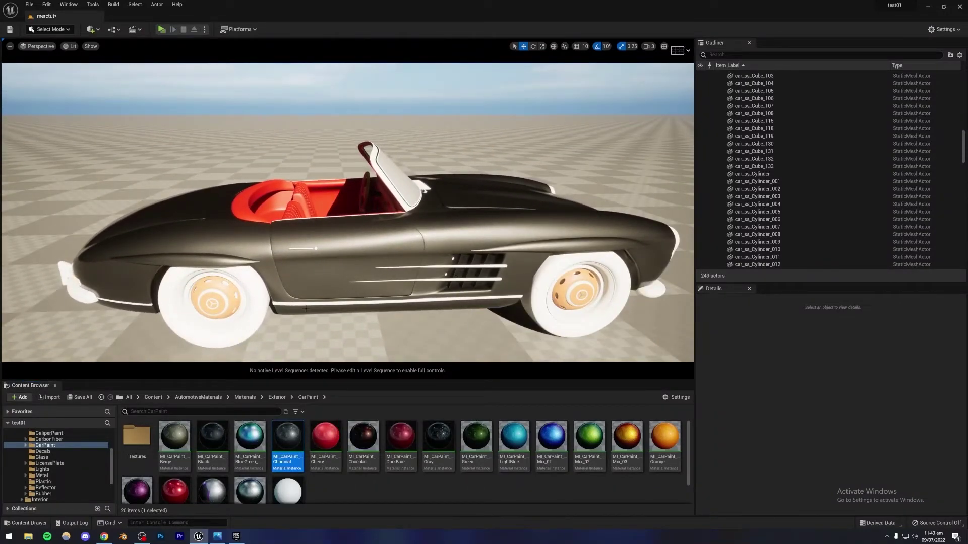
- From the Rubber materials folder, apply MI_Tire_Tread to the rear tyre's tread and MI_Tire_Sidewall_Rough to its sidewall
right_click_drag(305, 309, 333, 318)
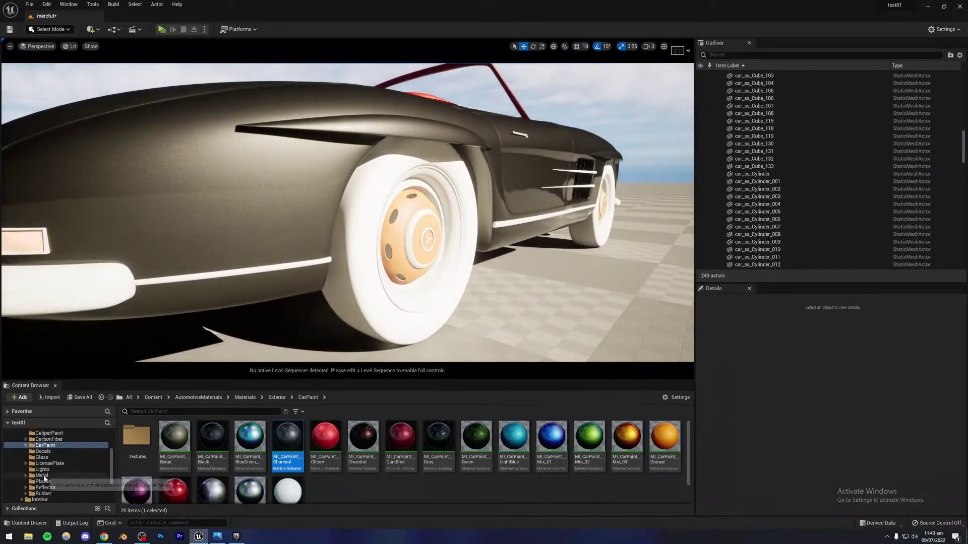
scroll(44, 475, "up", 2)
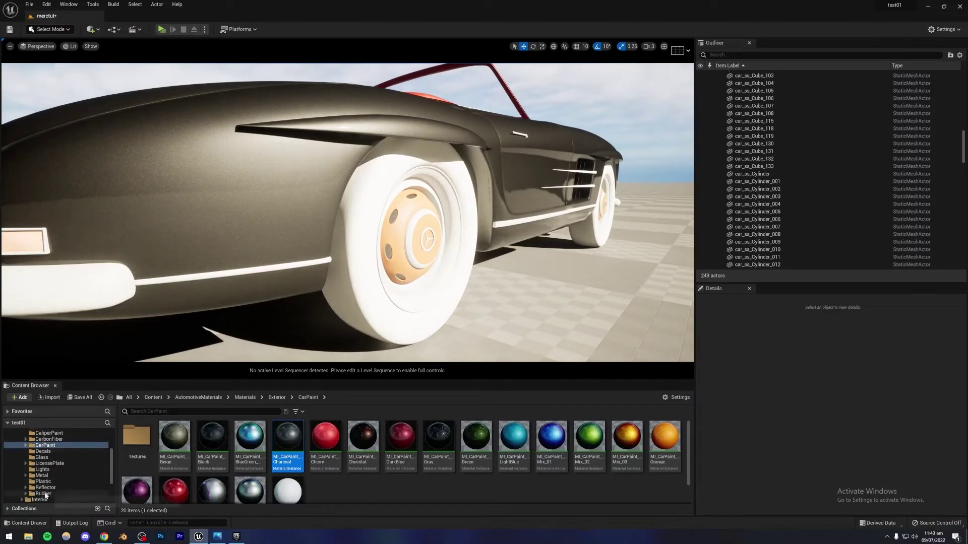
left_click(43, 494)
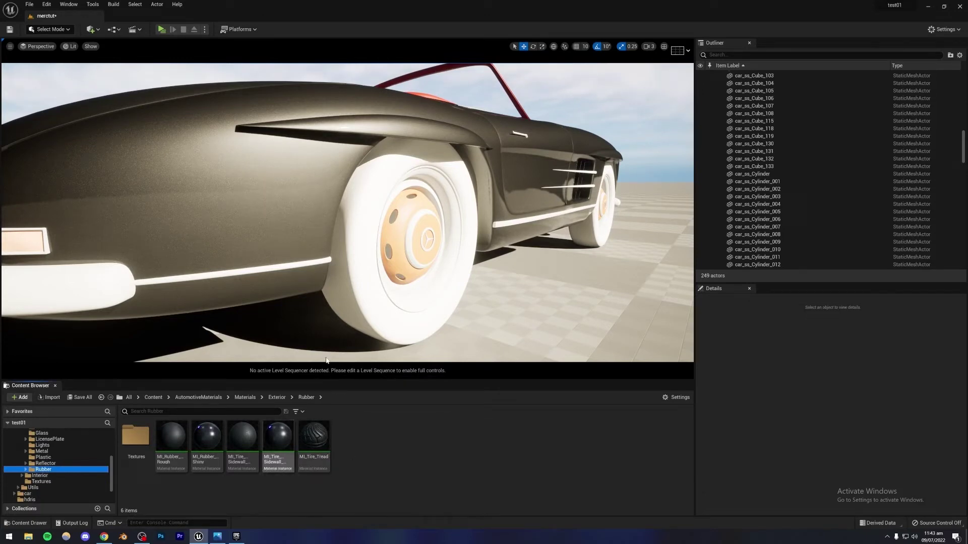
left_click(348, 207)
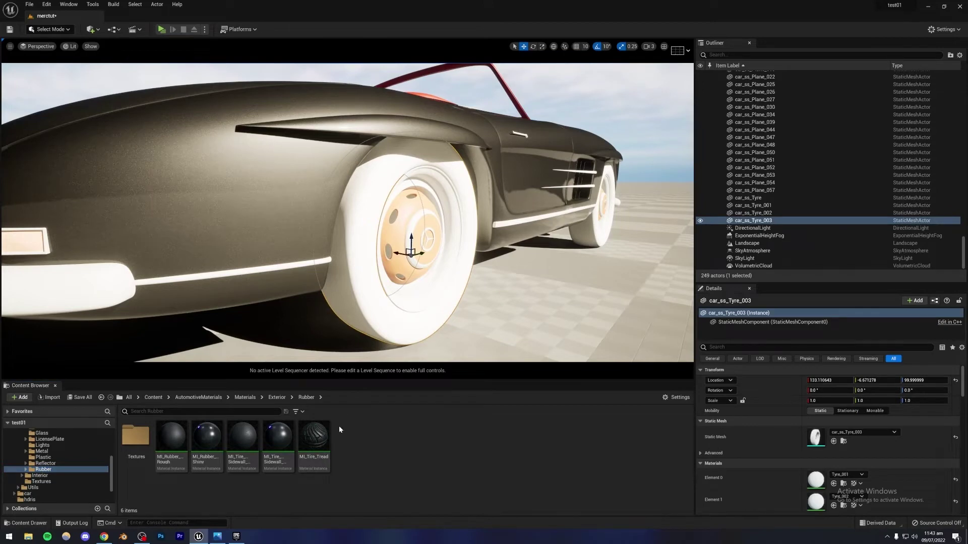
left_click_drag(313, 438, 340, 288)
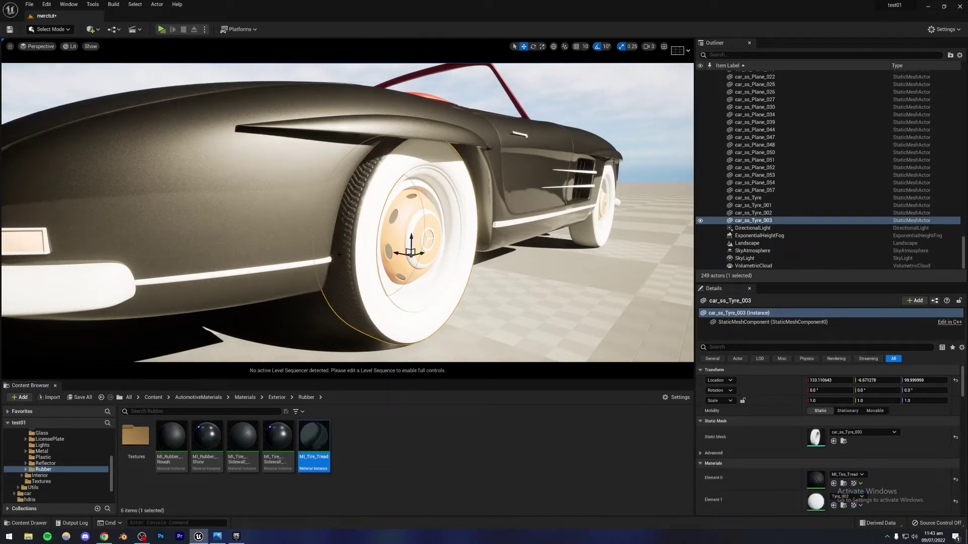
left_click(242, 437)
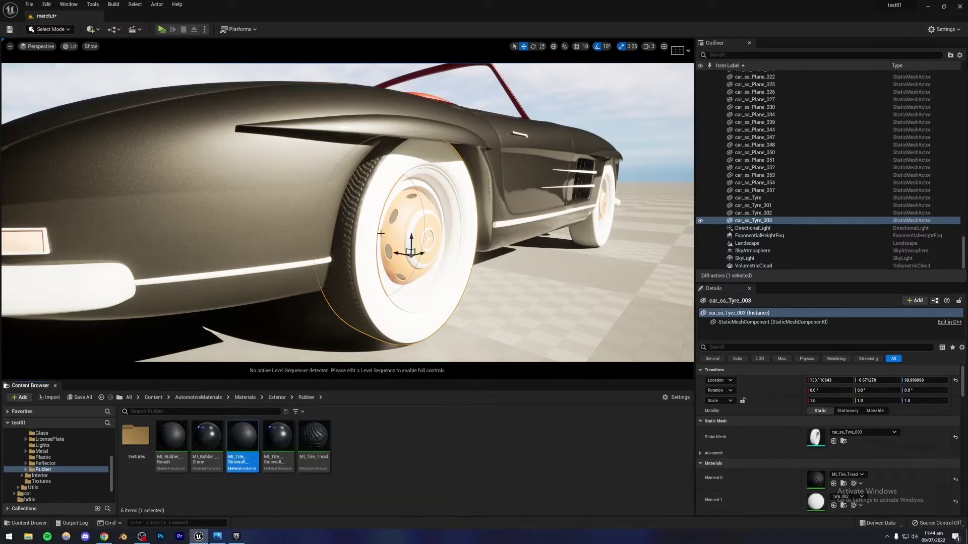
left_click_drag(250, 438, 335, 277)
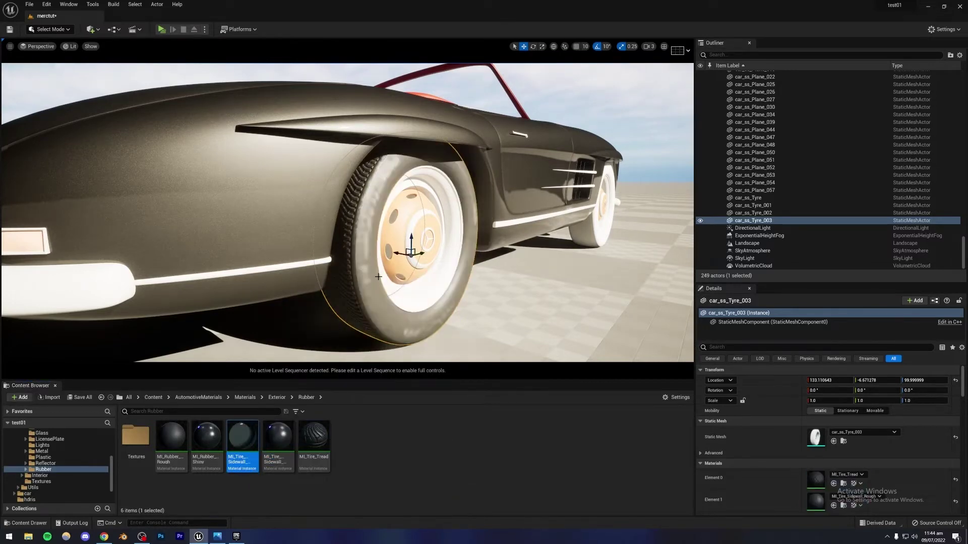
right_click_drag(335, 277, 372, 277)
- Try MI_Tire_Tread on the rear tyre once more, undo it, and clear the selection
left_click(313, 437)
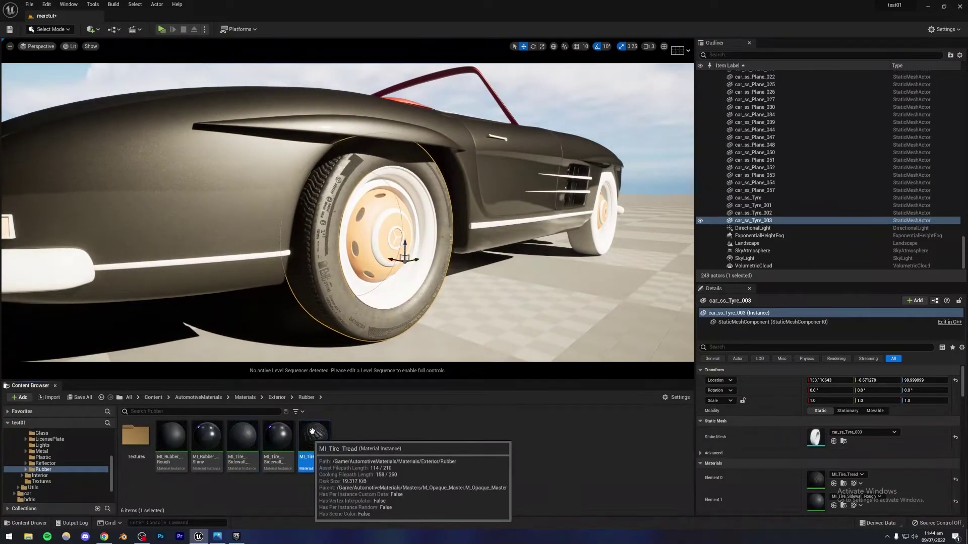
left_click_drag(313, 437, 338, 295)
right_click_drag(338, 295, 324, 75)
key("ctrl+z")
key("Escape")
- Apply MI_Tire_Tread to the treads and MI_Tire_Sidewall_Rough to the sidewalls of the remaining tyres
right_click_drag(340, 122, 451, 234)
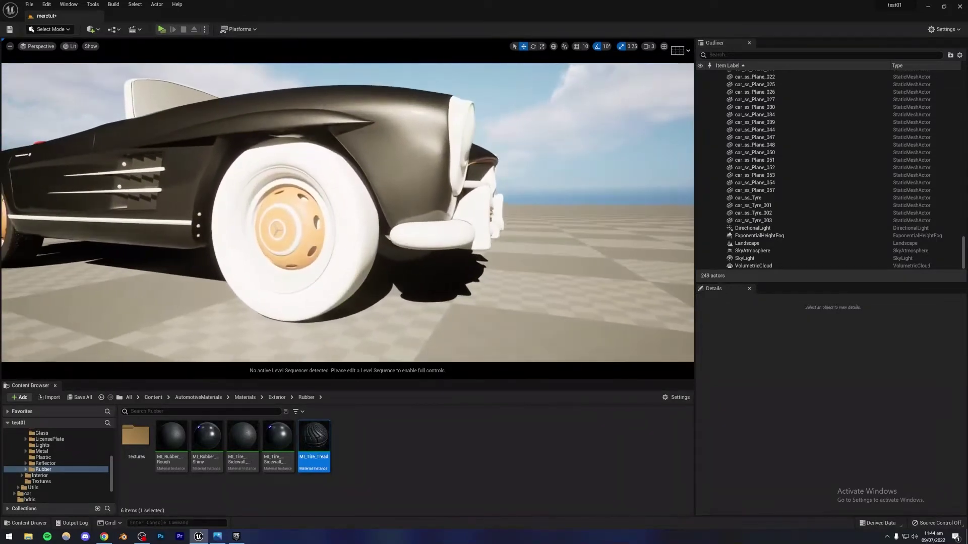
left_click_drag(329, 456, 371, 306)
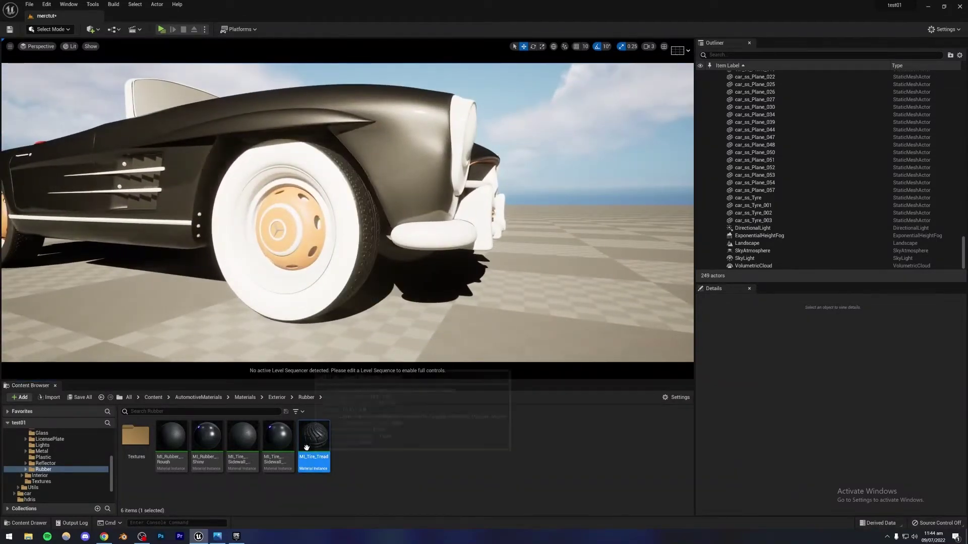
mouse_move(361, 304)
right_mouse_down()
mouse_move(237, 301)
mouse_move(312, 302)
right_mouse_up()
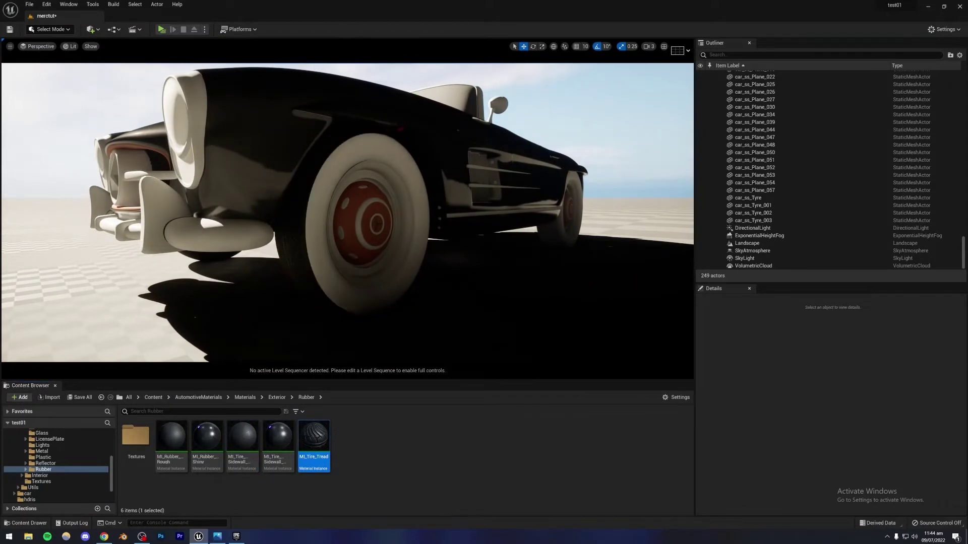
left_click_drag(253, 448, 299, 324)
right_click_drag(319, 263, 267, 263)
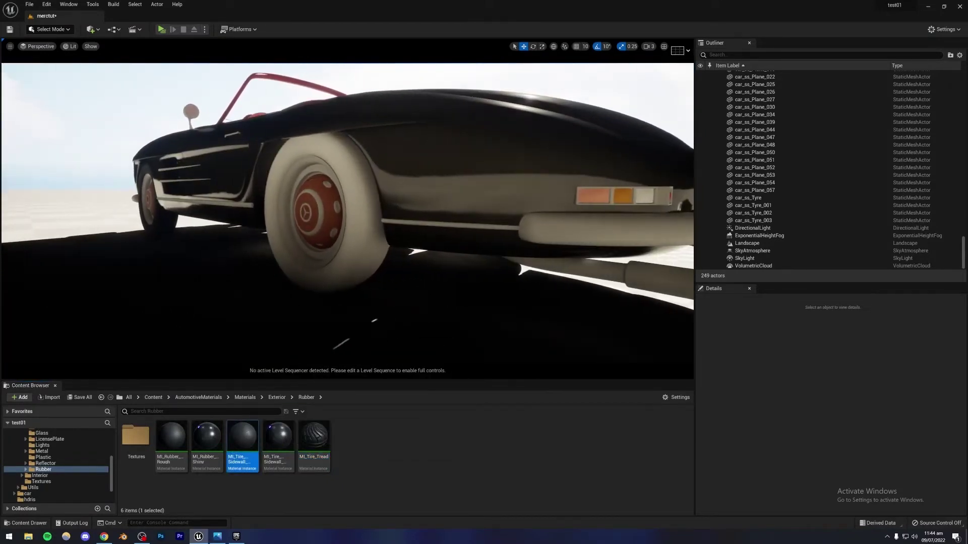
left_click_drag(321, 431, 365, 246)
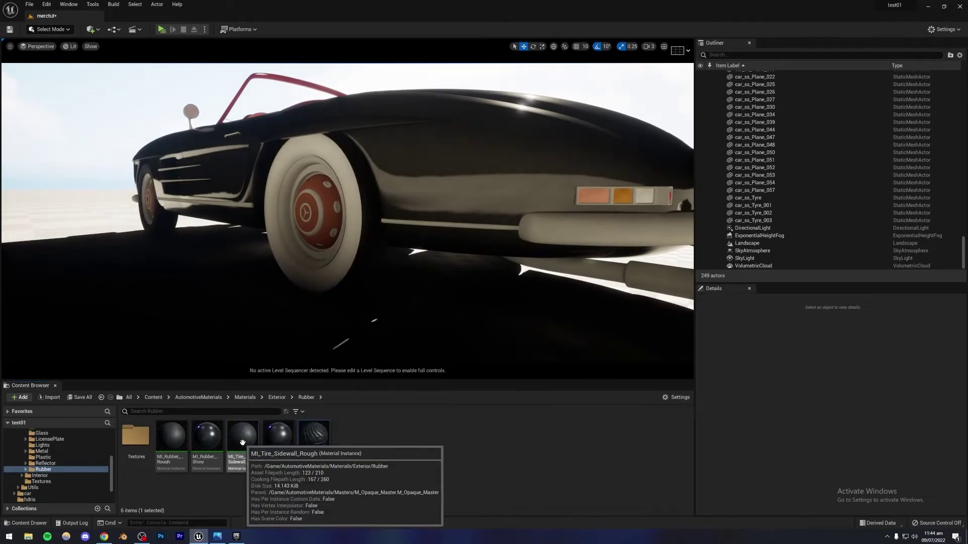
left_click_drag(239, 439, 359, 269)
right_click_drag(359, 268, 333, 264)
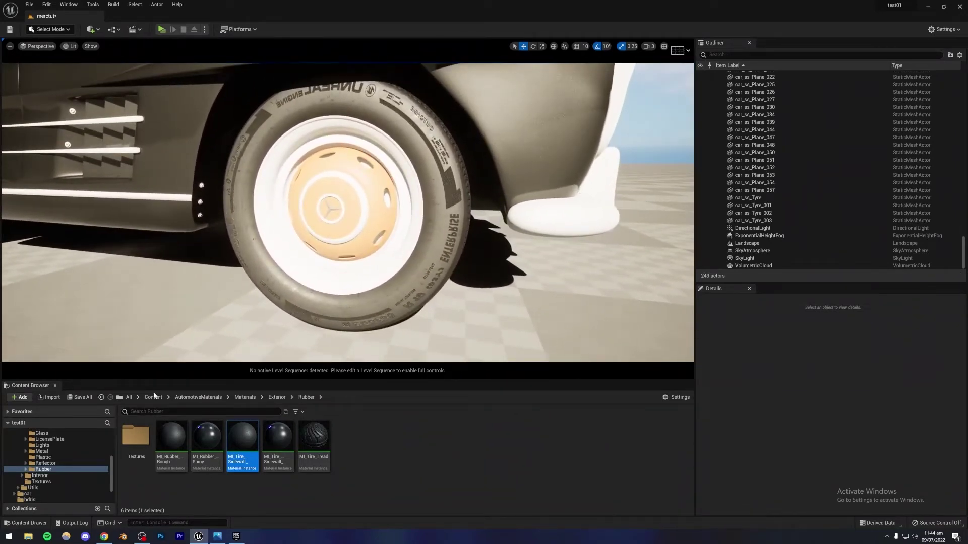
- From the Metal materials folder, apply MI_Metal_Zinc_Spangles to the front wheel's rim and hubcap
left_click(42, 451)
scroll(346, 468, "down", 1)
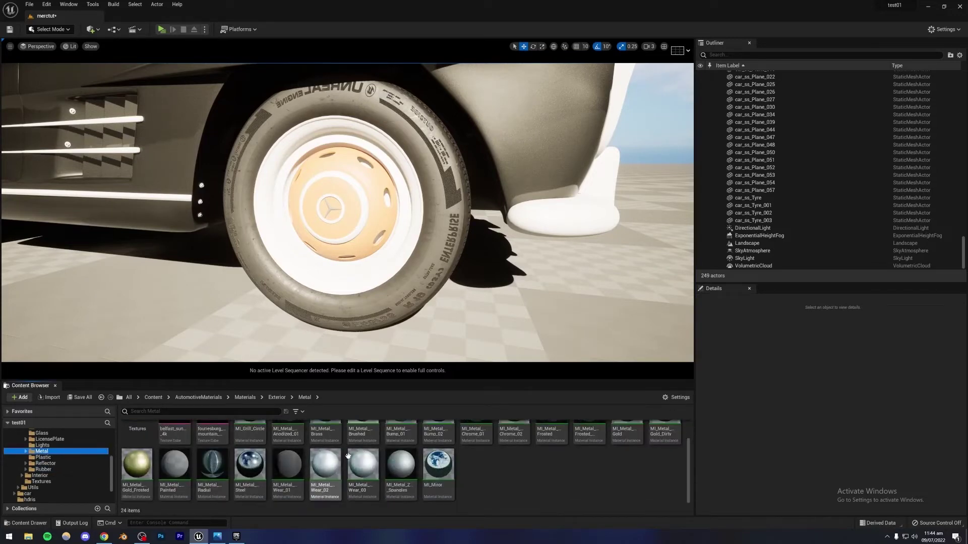
scroll(346, 468, "down", 1)
left_click_drag(401, 469, 302, 267)
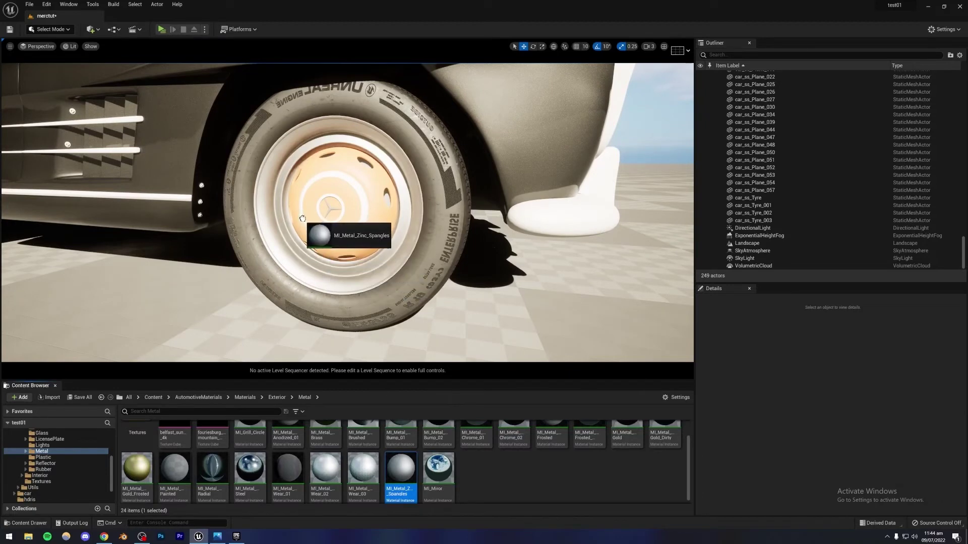
left_click_drag(303, 219, 300, 225)
key("s")
mouse_move(398, 223)
right_mouse_down()
mouse_move(429, 214)
mouse_move(398, 222)
right_mouse_up()
key("w")
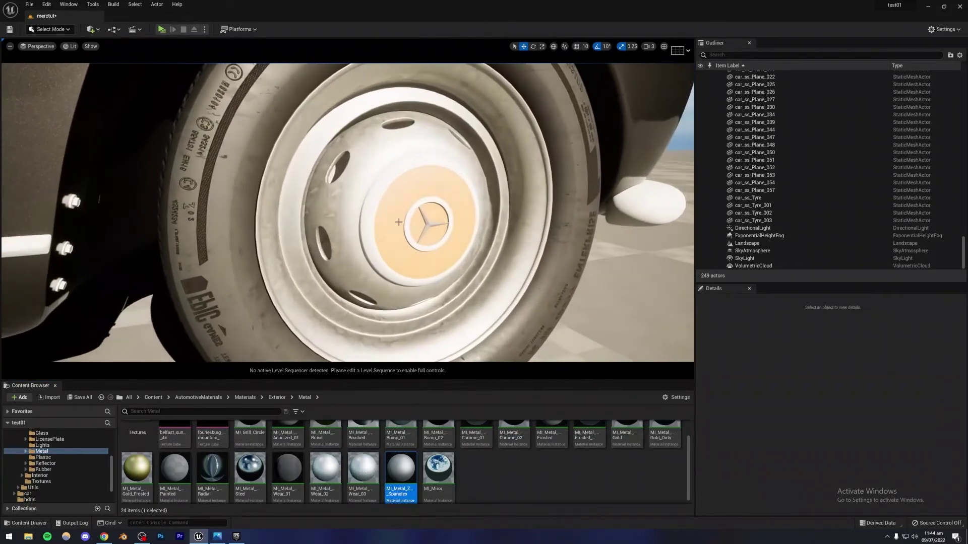
- Compare with the reference render, try MI_Grill_Circle on the front wheel's outer rim, and replace it with MI_Metal_Bump_02
scroll(413, 461, "up", 1)
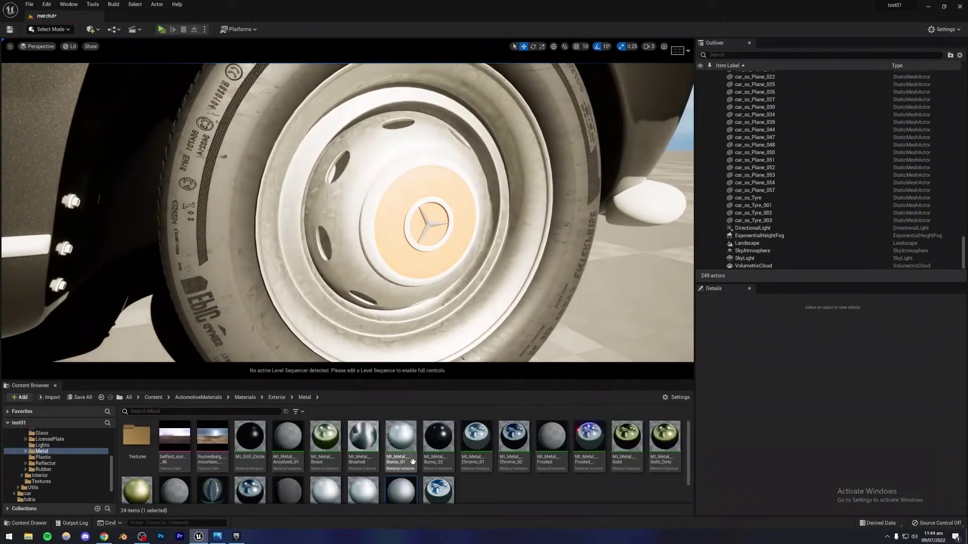
left_click(226, 536)
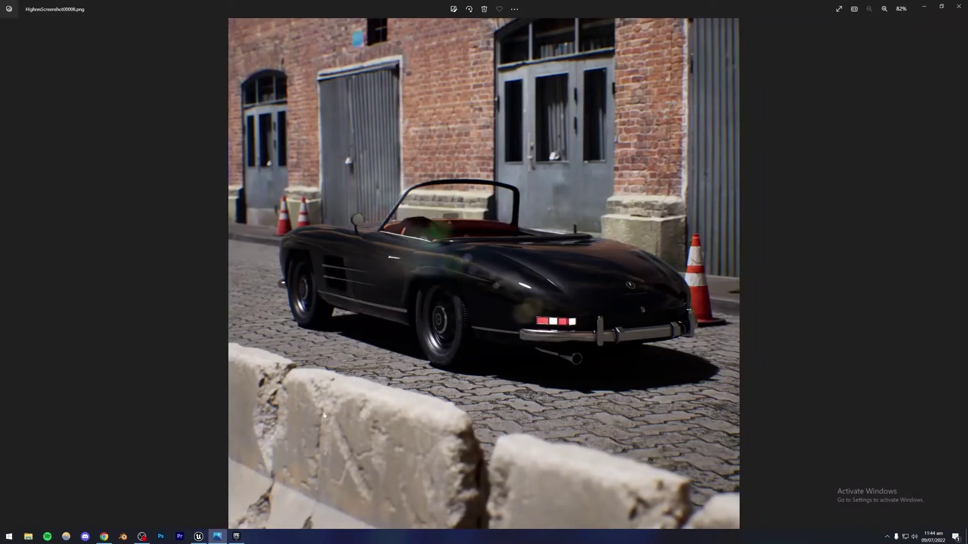
left_click(201, 538)
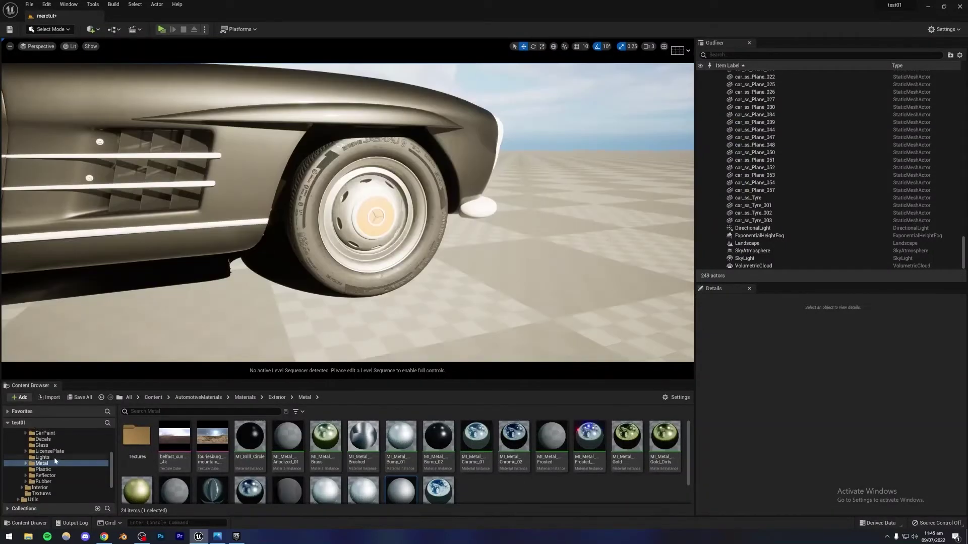
mouse_move(249, 438)
left_mouse_down()
mouse_move(384, 255)
mouse_move(352, 260)
left_mouse_up()
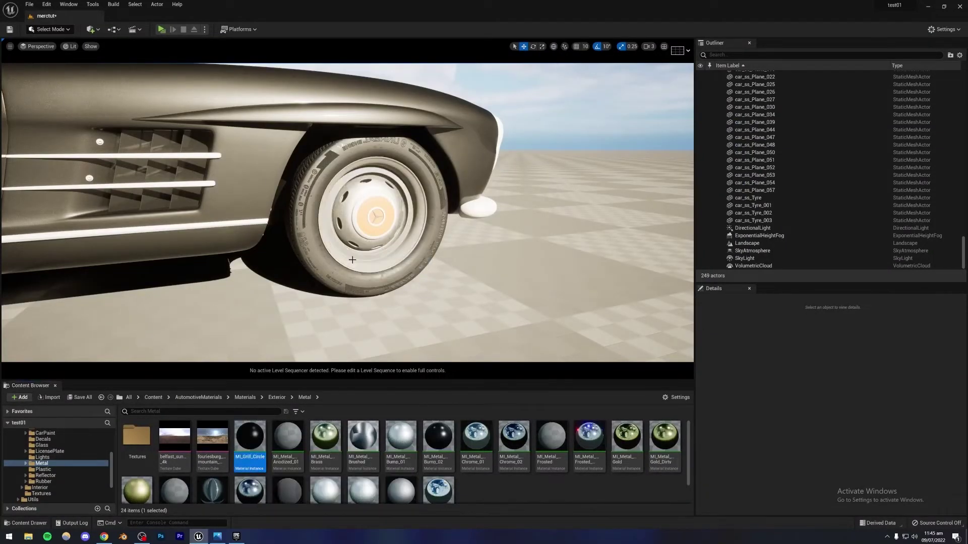
left_click_drag(441, 439, 365, 262)
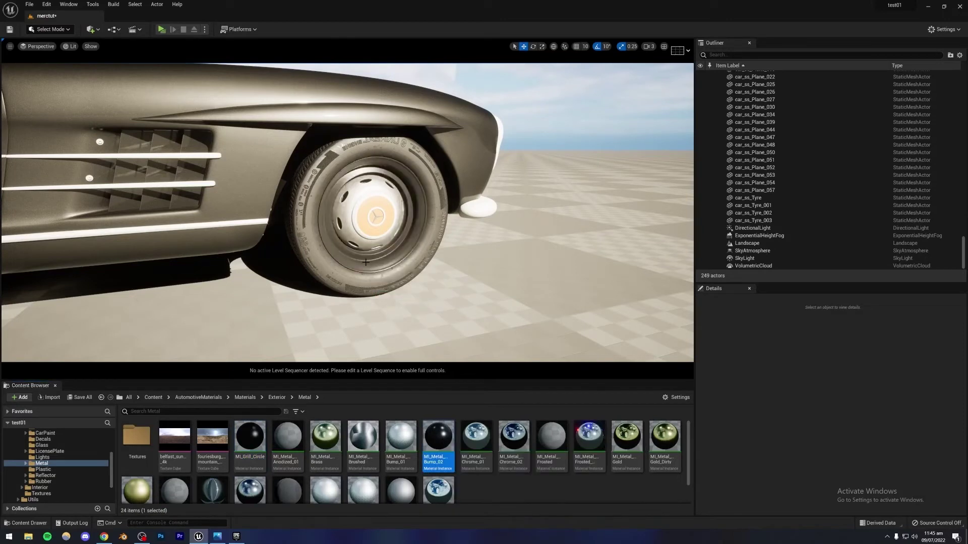
- Apply MI_Metal_Bump_02 to the front wheel's hubcap and its centre disc
left_click_drag(340, 227, 364, 261)
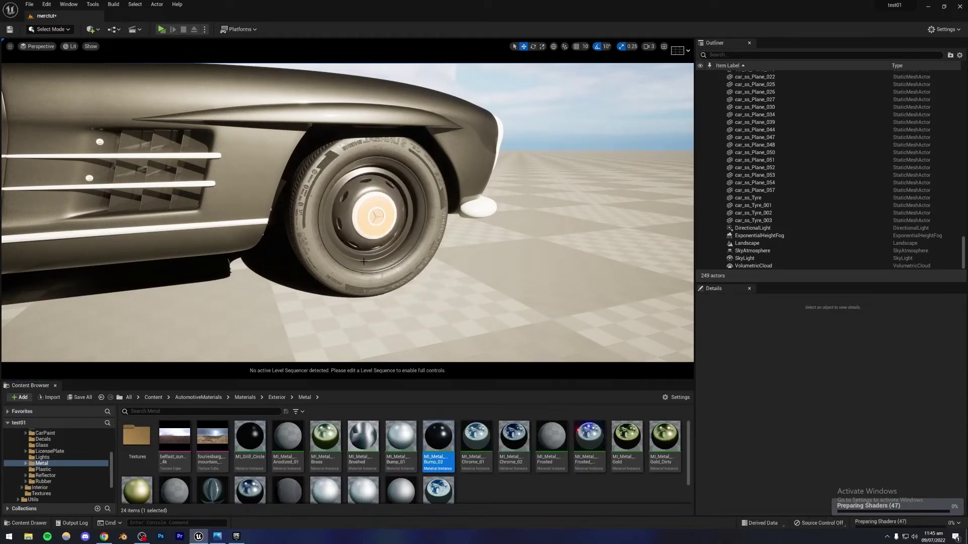
right_click_drag(411, 246, 439, 249)
left_click_drag(438, 439, 356, 223)
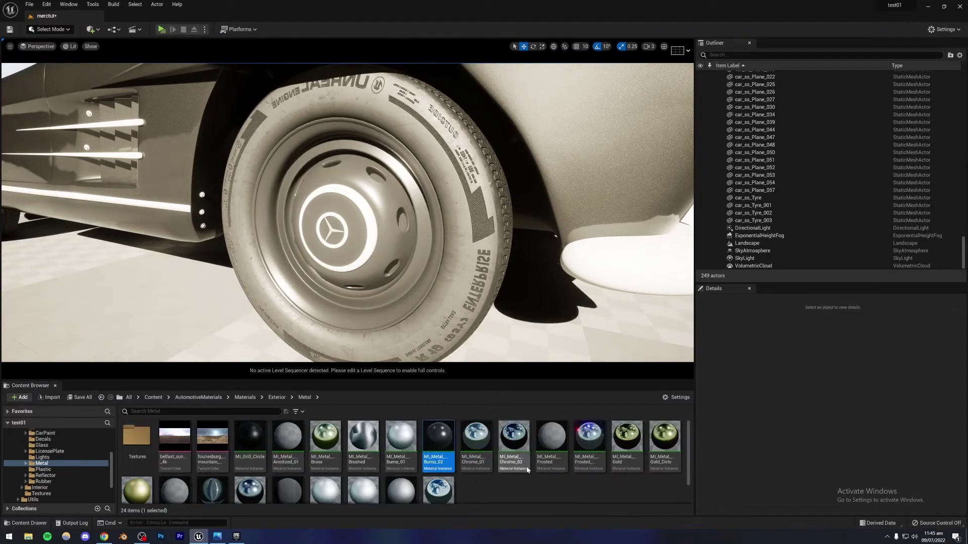
- Apply MI_Metal_Chrome_01 to the front wheel's hubcap ring and Mercedes star emblem
scroll(527, 470, "down", 1)
left_click_drag(475, 432, 350, 210)
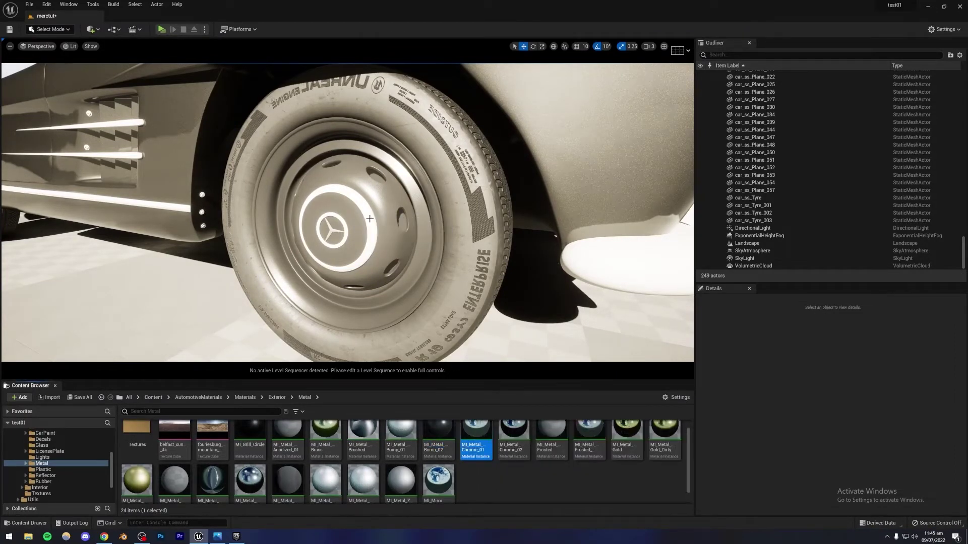
left_click_drag(476, 437, 353, 256)
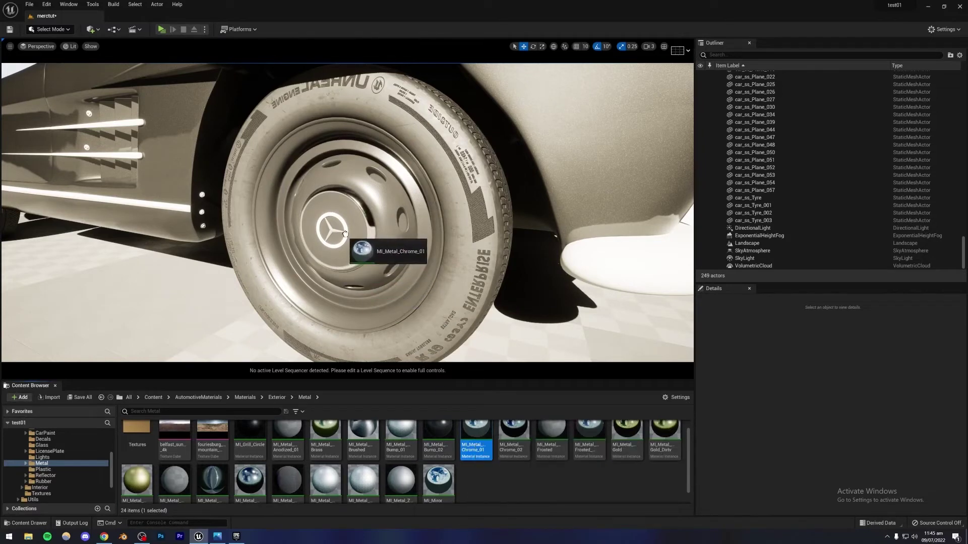
left_click_drag(476, 433, 330, 231)
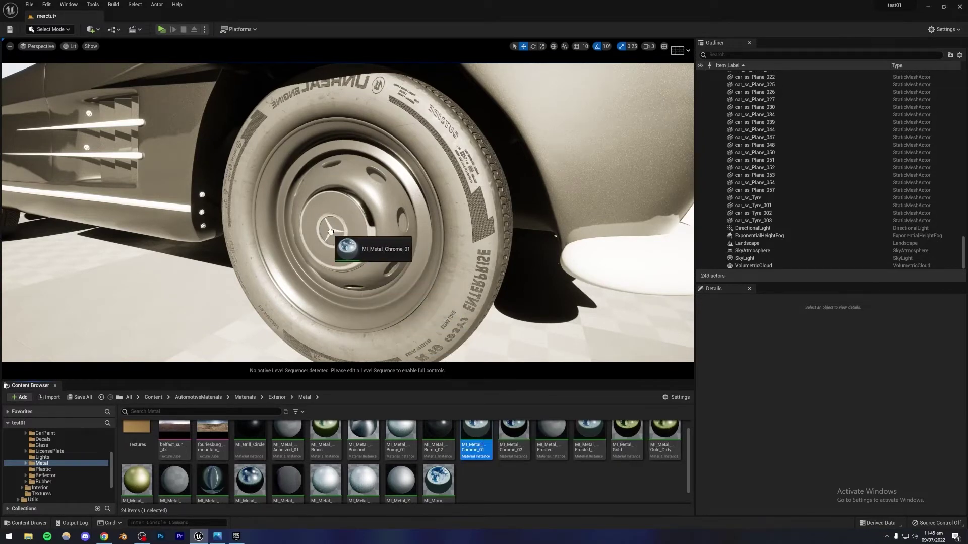
- Apply MI_Metal_Bump_02 to the same-side rear wheel's rim, hubcap and centre disc, and MI_Metal_Chrome_01 to its ring and star emblem
mouse_move(373, 234)
right_mouse_down()
mouse_move(398, 236)
mouse_move(383, 208)
mouse_move(390, 205)
mouse_move(356, 207)
mouse_move(372, 216)
right_mouse_up()
scroll(468, 440, "up", 1)
left_click_drag(439, 438, 360, 270)
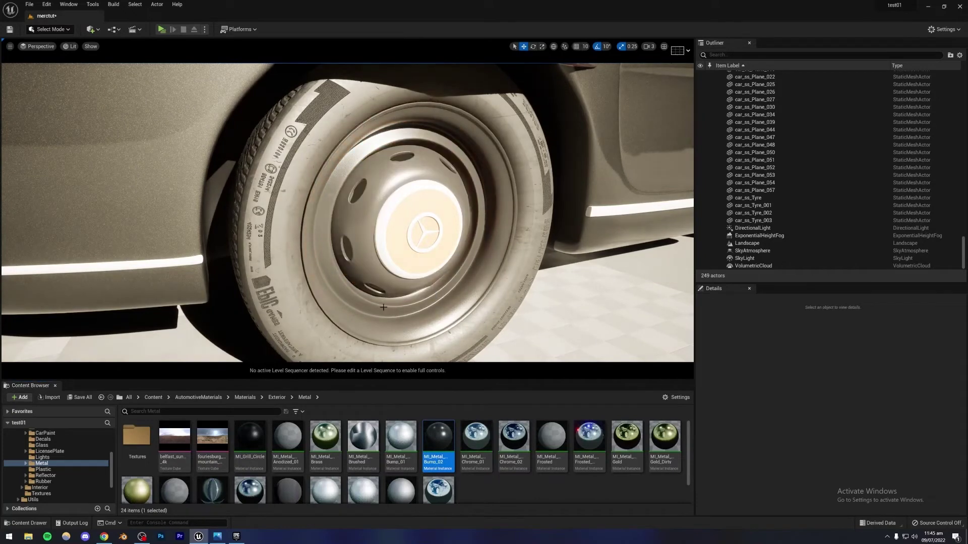
left_click_drag(476, 438, 450, 326)
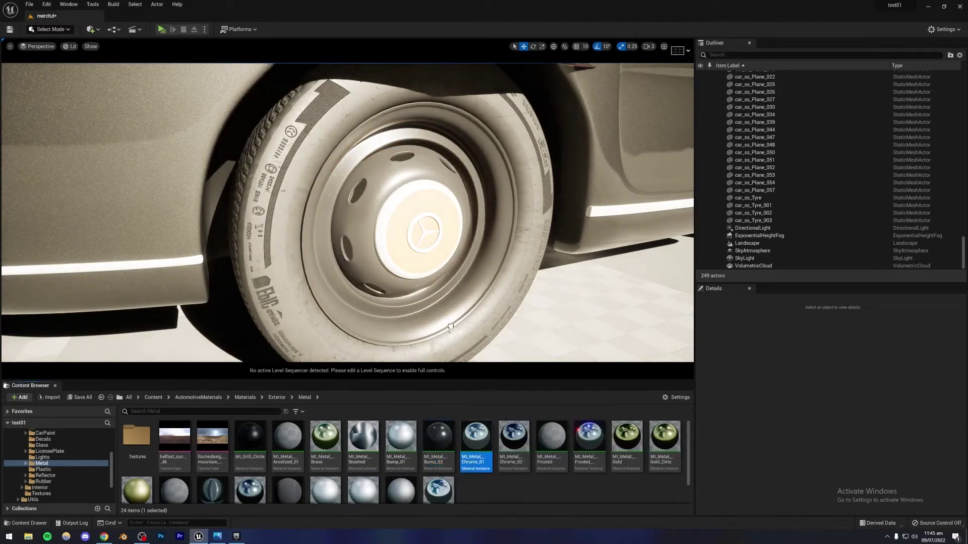
left_click_drag(481, 432, 435, 252)
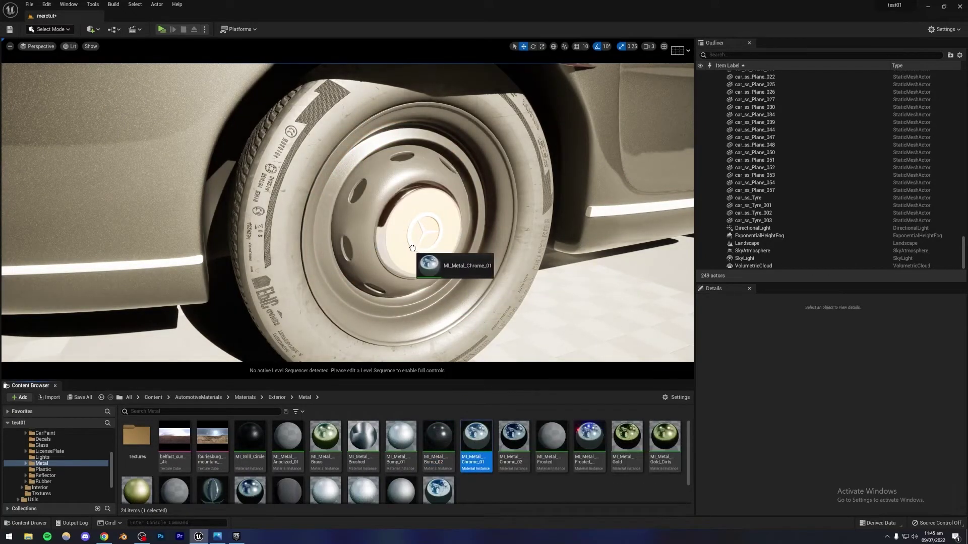
left_click_drag(462, 422, 445, 289)
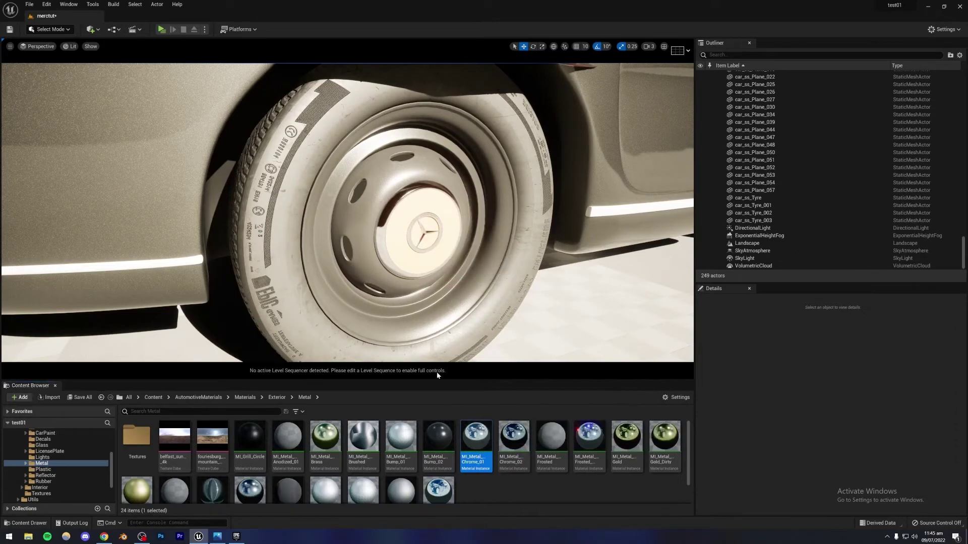
left_click_drag(437, 443, 402, 258)
- Apply MI_Metal_Bump_02 to the rim and hubcap of the front wheel on the car's other side
key("s")
mouse_move(438, 288)
right_mouse_down()
mouse_move(504, 278)
mouse_move(433, 282)
right_mouse_up()
key("a")
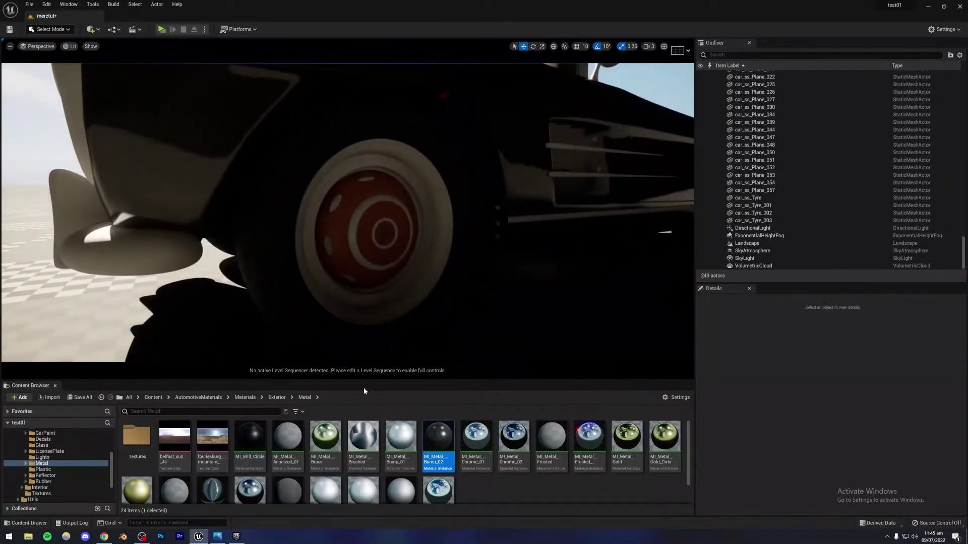
left_click_drag(438, 438, 343, 292)
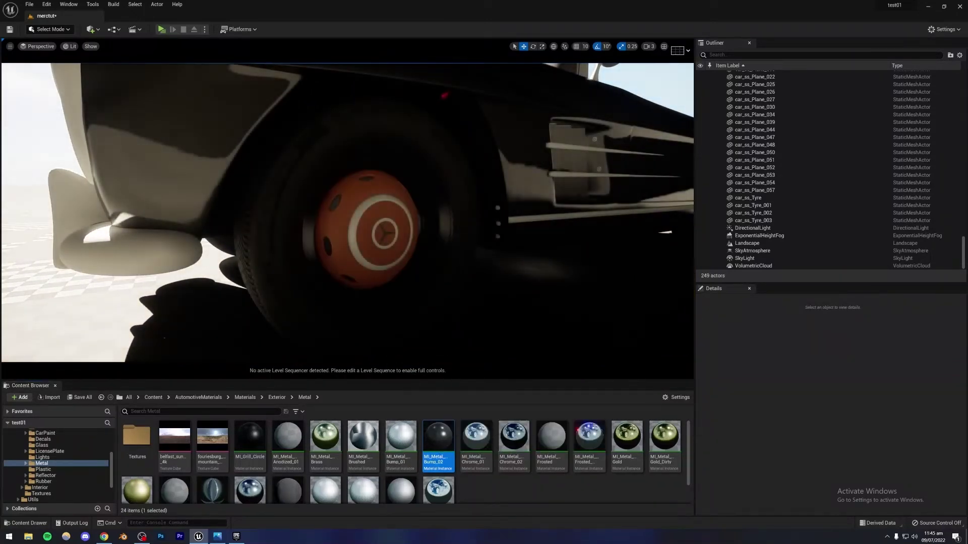
left_click_drag(438, 438, 368, 237)
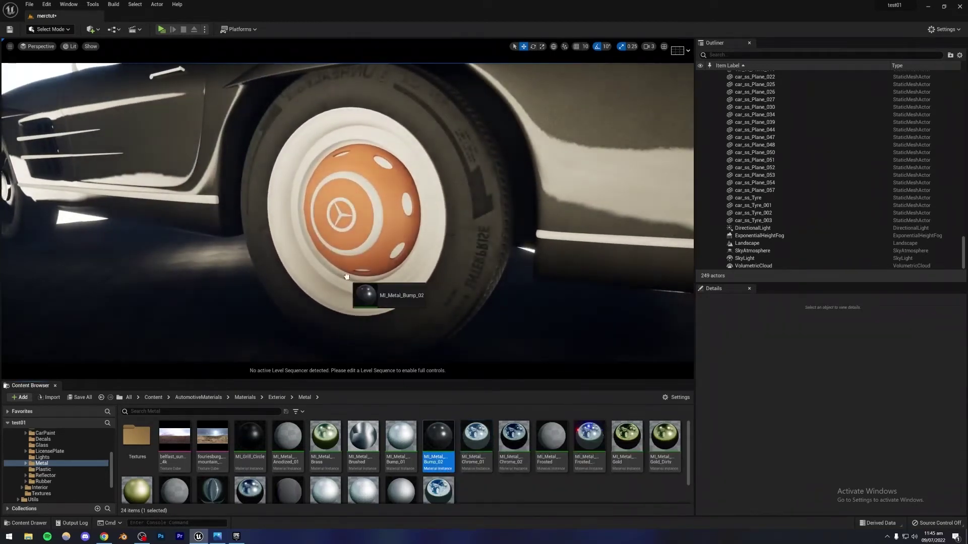
- Apply MI_Metal_Bump_02 to the other-side rear wheel's rim and hubcap, and MI_Metal_Chrome_01 to its ring and star emblem
left_click_drag(346, 276, 377, 256)
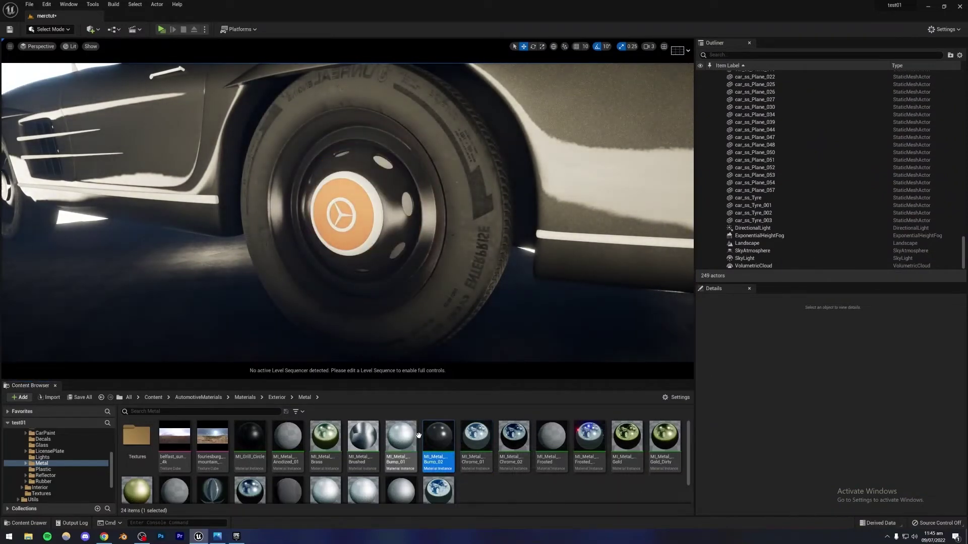
left_click_drag(476, 437, 354, 234)
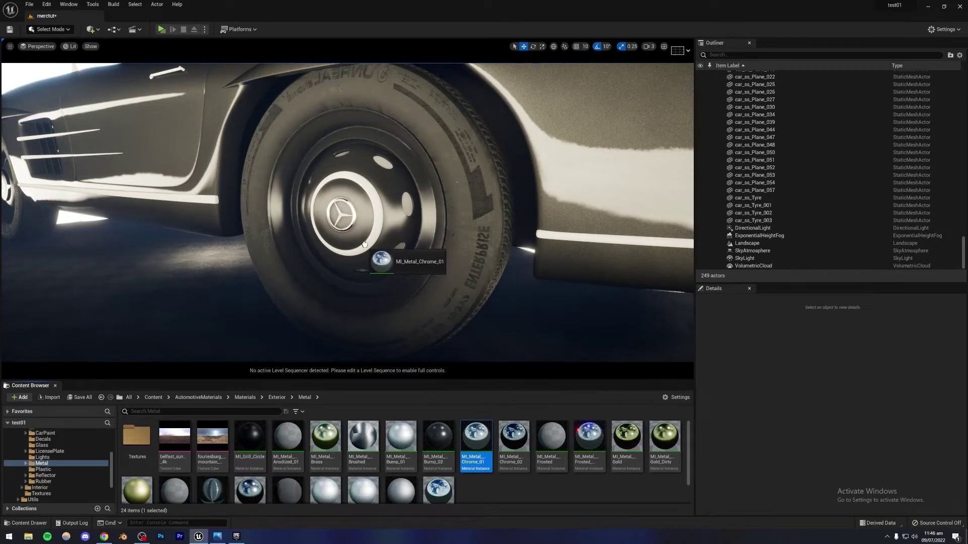
left_click_drag(483, 470, 397, 301)
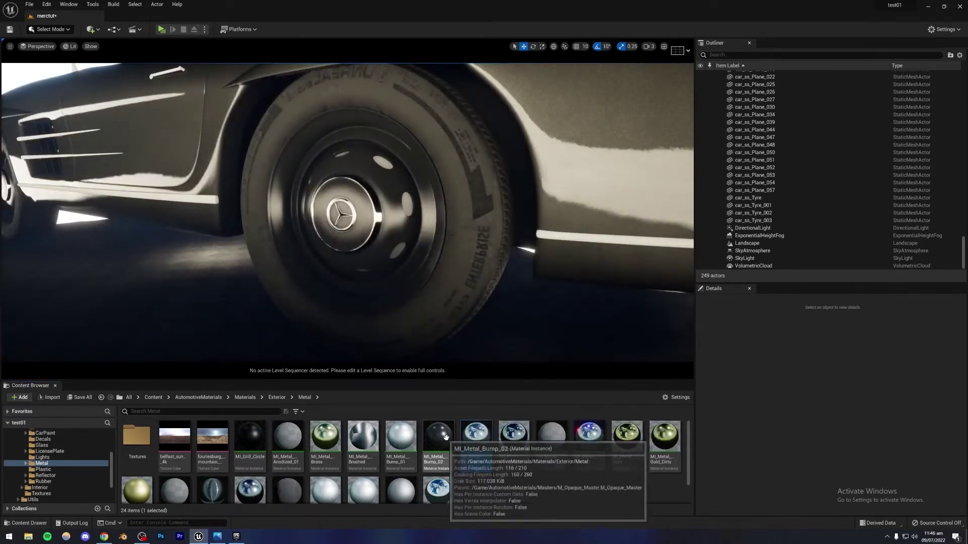
- Try purple and light green tints on the MI_Metal_Bump_02 material, cancel the colour change, and close the material
left_click(427, 451)
double_click(434, 441)
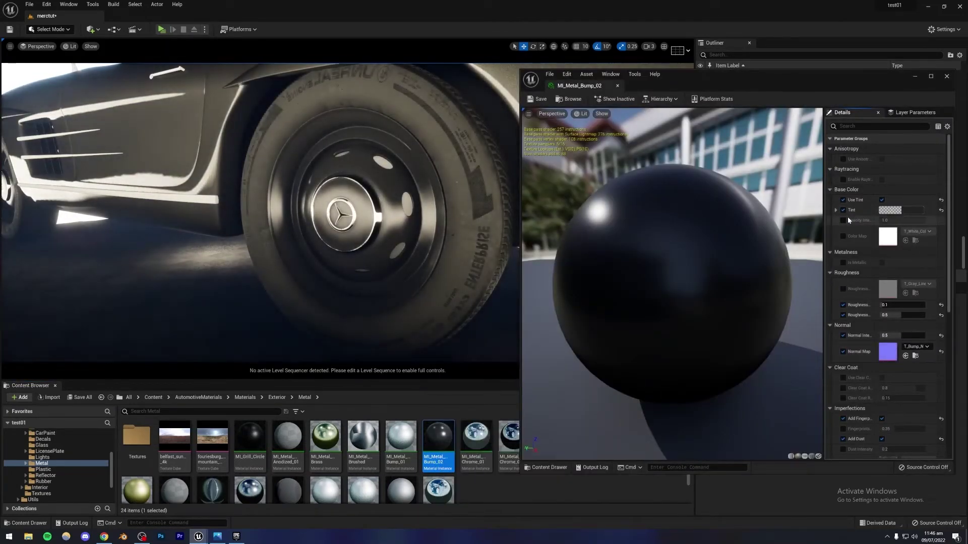
left_click(908, 214)
left_click(789, 253)
left_click_drag(856, 280, 851, 249)
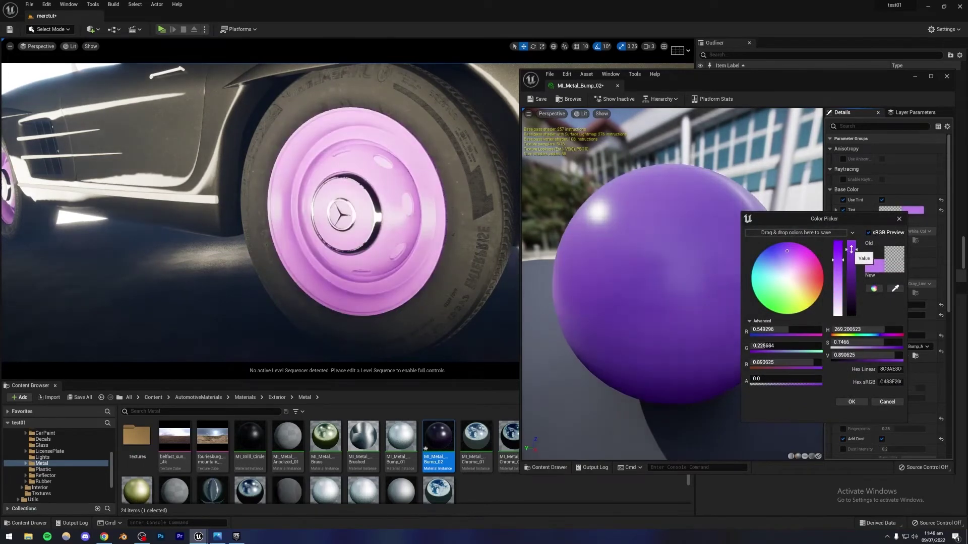
left_click_drag(777, 298, 775, 285)
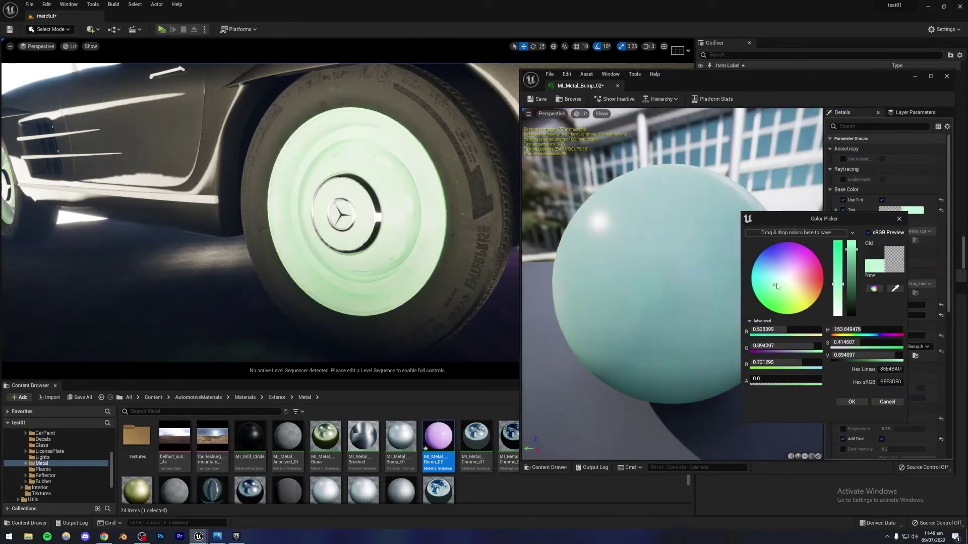
left_click(887, 402)
left_click(946, 77)
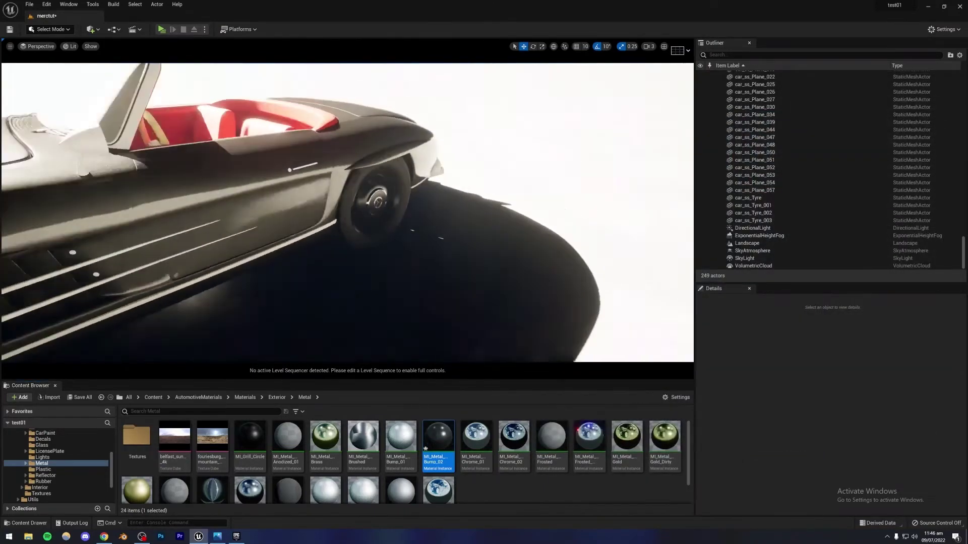
- From the CarPaint folder, apply MI_CarPaint_Charcoal to the orange surround of the front grille
mouse_move(348, 212)
right_mouse_down()
mouse_move(398, 217)
mouse_move(428, 207)
mouse_move(454, 242)
mouse_move(348, 227)
right_mouse_up()
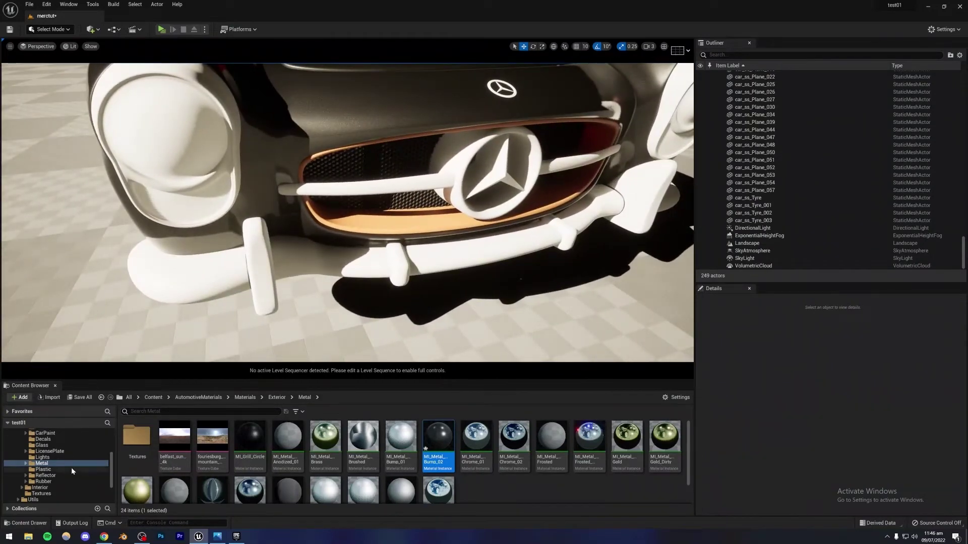
left_click(45, 445)
left_click(288, 437)
left_click_drag(288, 438, 310, 314)
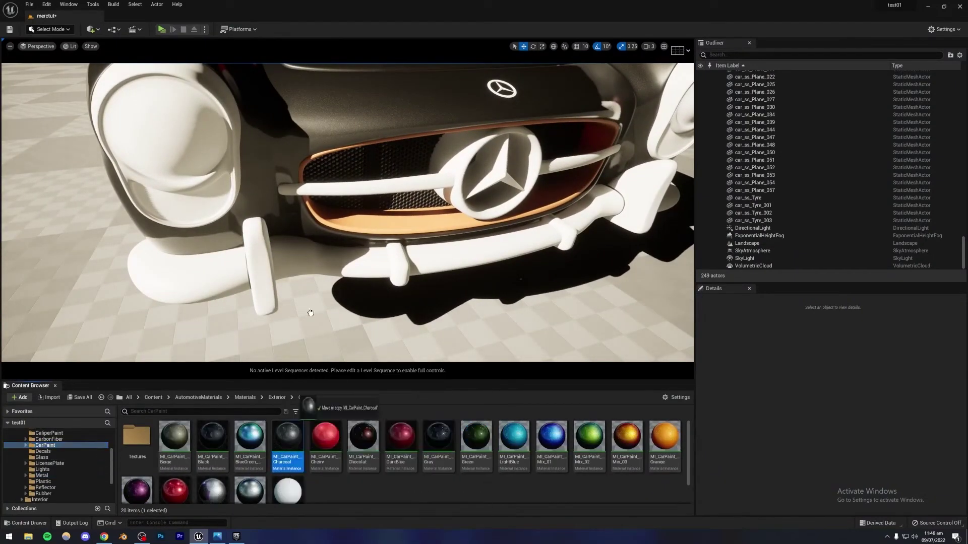
left_click_drag(357, 220, 358, 221)
- From the Metal folder, apply MI_Metal_Zinc_Spangles to the front grille mesh and the horizontal grille bar
right_click_drag(377, 239, 301, 374)
scroll(258, 483, "down", 1)
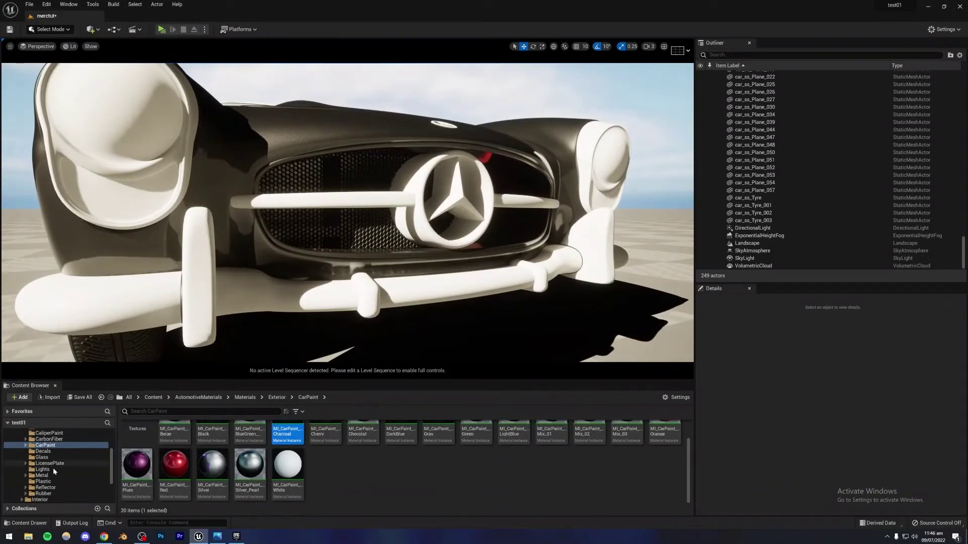
left_click(42, 475)
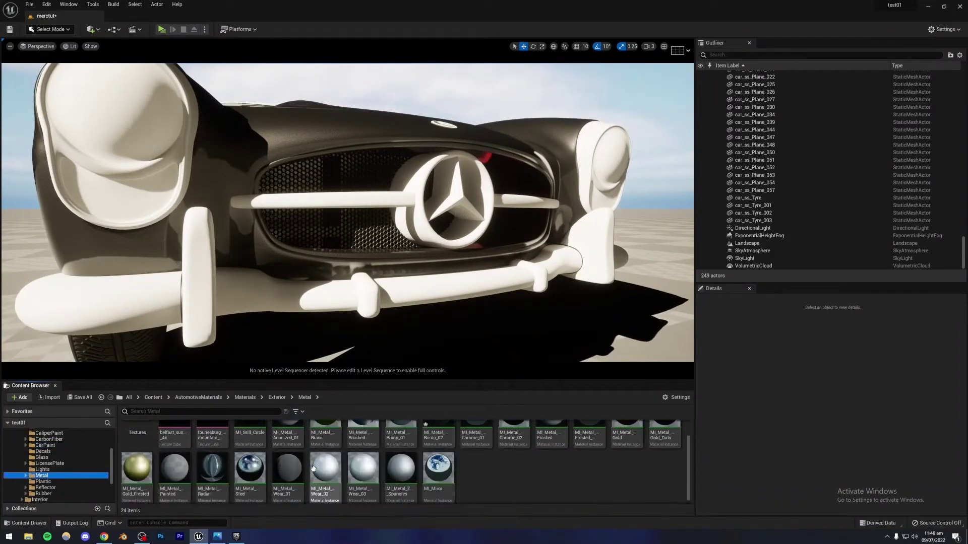
left_click_drag(401, 468, 363, 257)
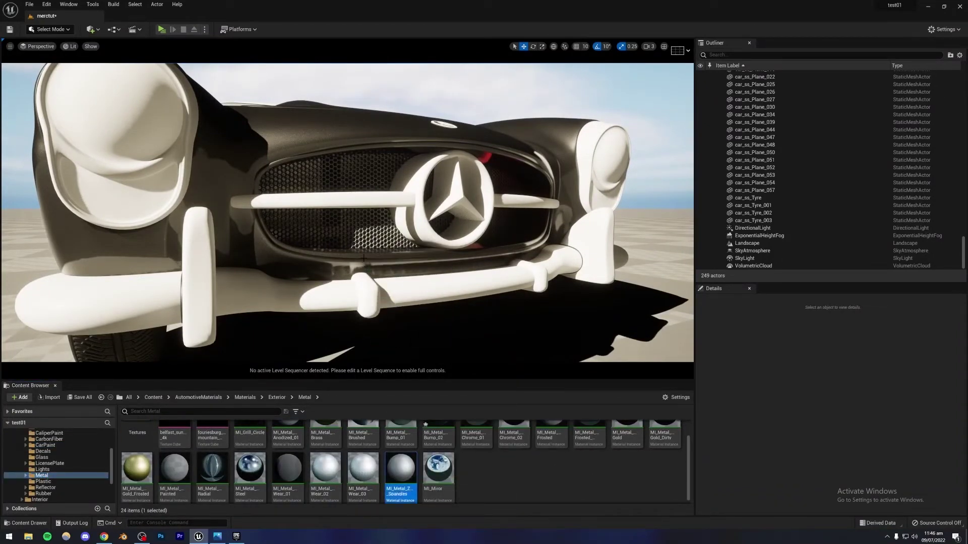
left_click_drag(377, 301, 363, 202)
- Apply MI_Metal_Chrome_01 to the horizontal grille bar and the large Mercedes star in the front grille
scroll(420, 473, "up", 2)
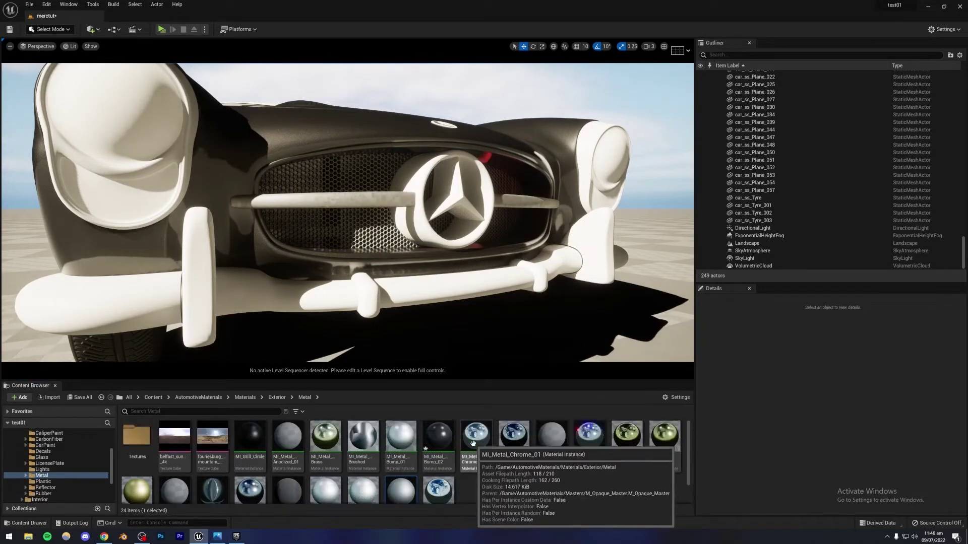
left_click_drag(476, 439, 425, 244)
left_click_drag(480, 437, 456, 222)
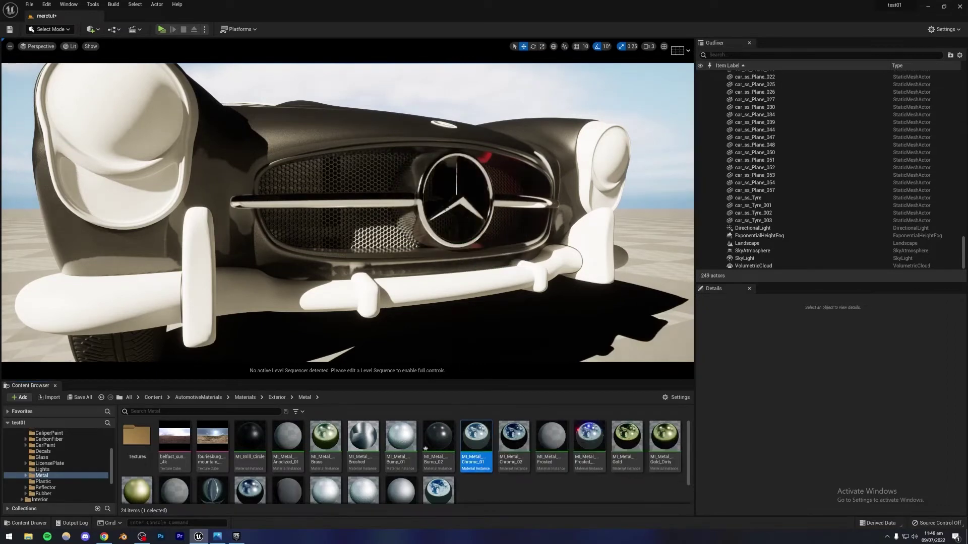
- Apply MI_Metal_Chrome_01 to the front bumper parts and the headlight trim
mouse_move(456, 222)
right_mouse_down()
mouse_move(456, 262)
mouse_move(456, 236)
mouse_move(441, 224)
right_mouse_up()
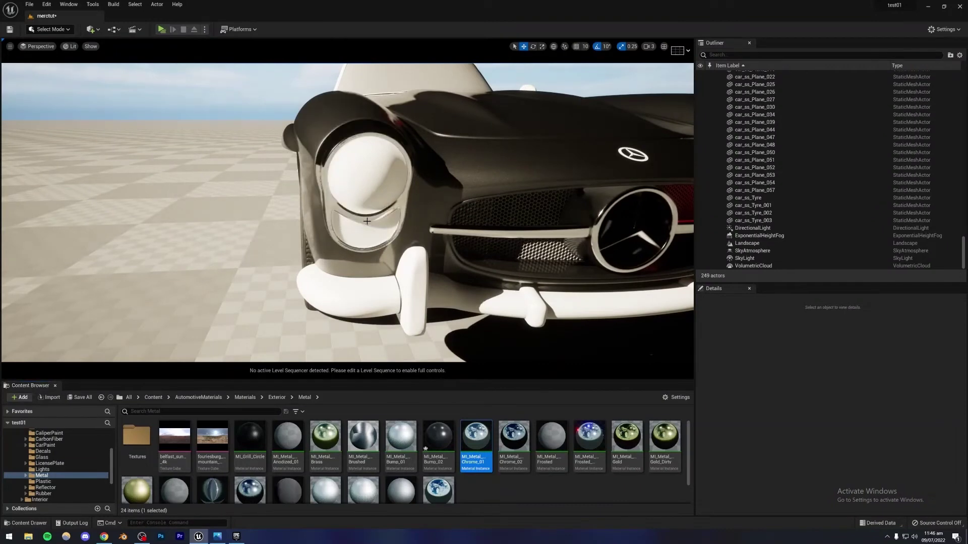
mouse_move(367, 221)
right_mouse_down()
mouse_move(403, 209)
mouse_move(370, 224)
right_mouse_up()
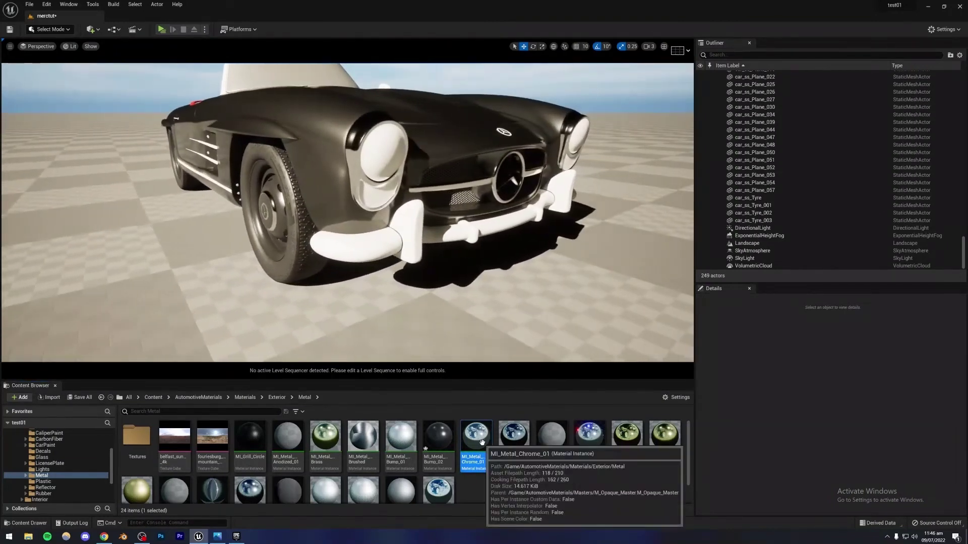
left_click_drag(482, 442, 417, 240)
right_click_drag(417, 240, 342, 237)
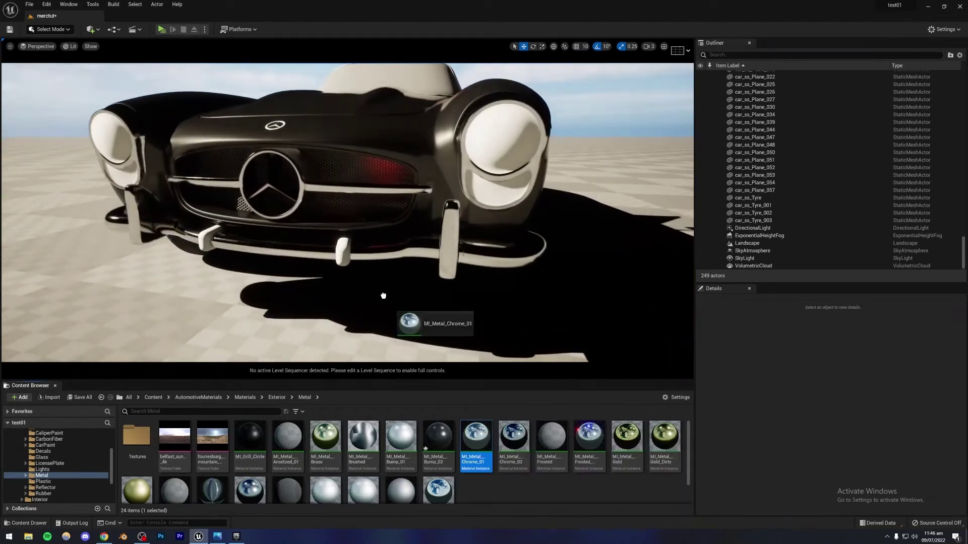
left_click_drag(476, 437, 466, 174)
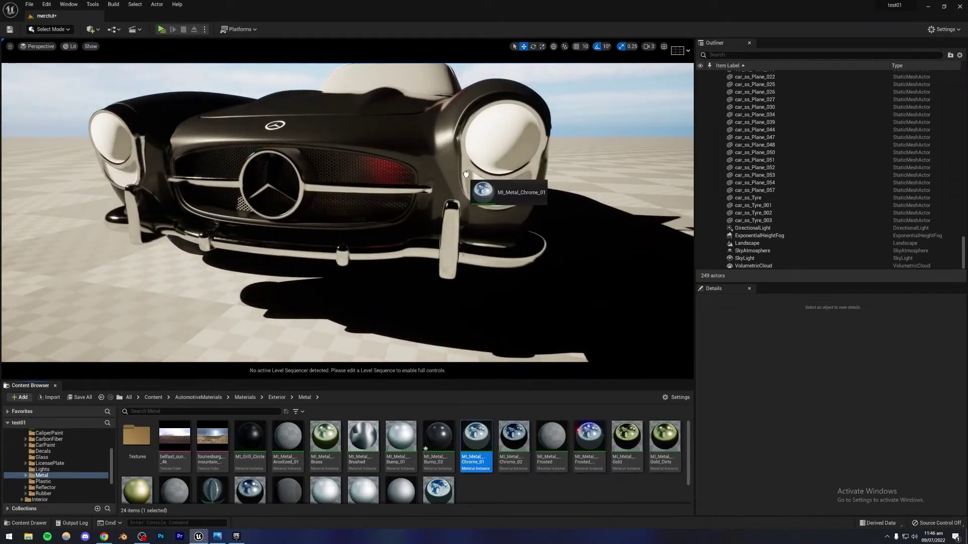
- Apply MI_Metal_Chrome_01 to the trim strips along the car's side and across the fender vents
right_click_drag(456, 303, 592, 333)
left_click_drag(475, 435, 385, 296)
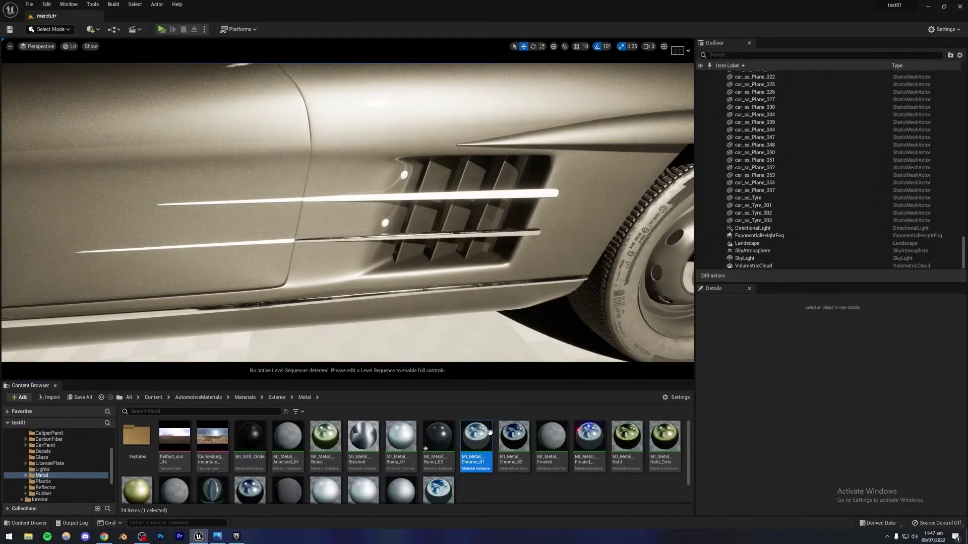
left_click_drag(490, 432, 395, 281)
left_click_drag(475, 453, 223, 240)
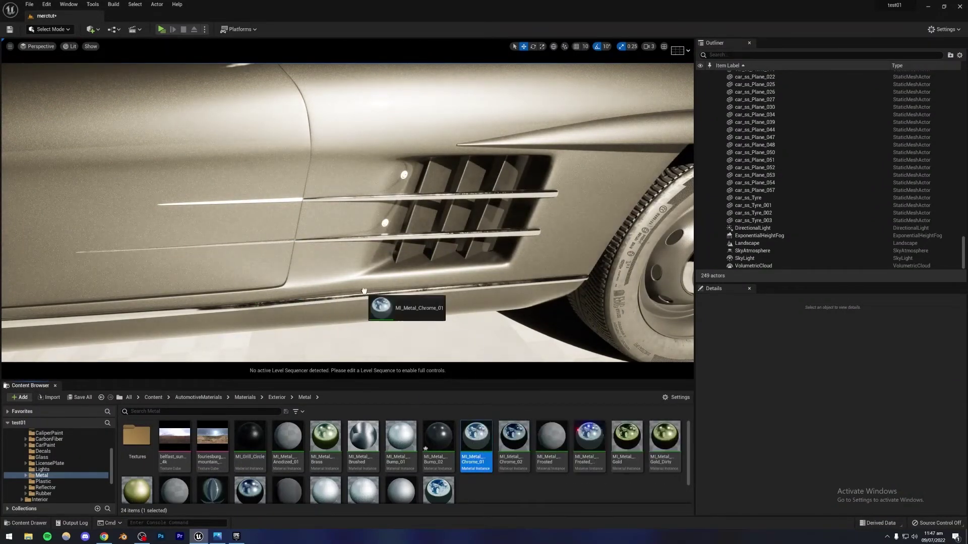
- Apply MI_Metal_Chrome_01 to the rear bumper parts and the small handle on the boot lid
right_click_drag(298, 306, 358, 328)
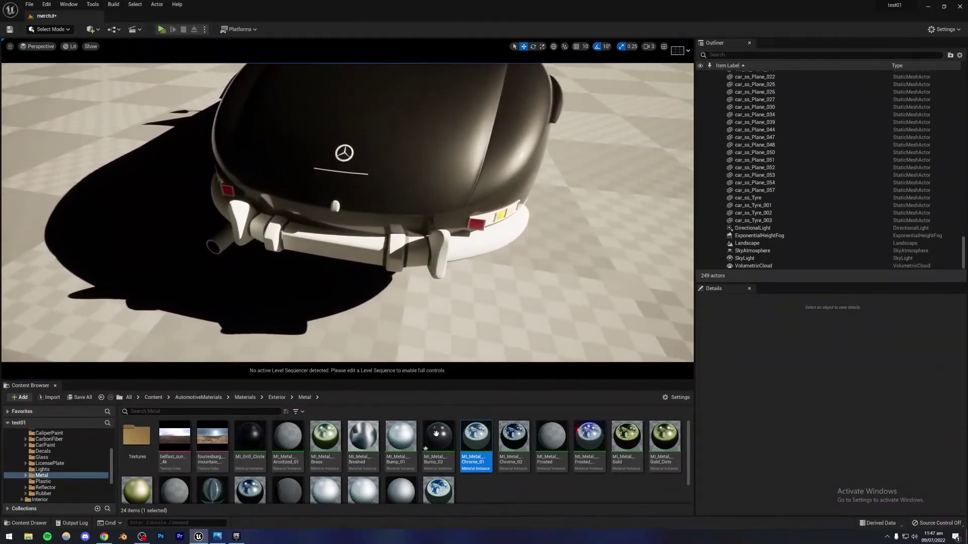
left_click_drag(476, 438, 463, 351)
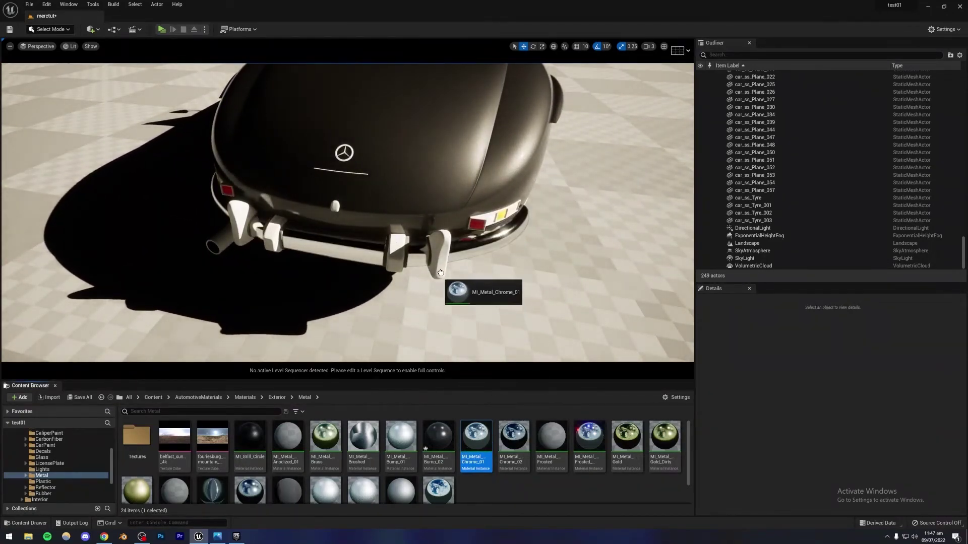
left_click_drag(465, 438, 382, 266)
right_click_drag(382, 267, 426, 266)
left_click_drag(476, 436, 339, 260)
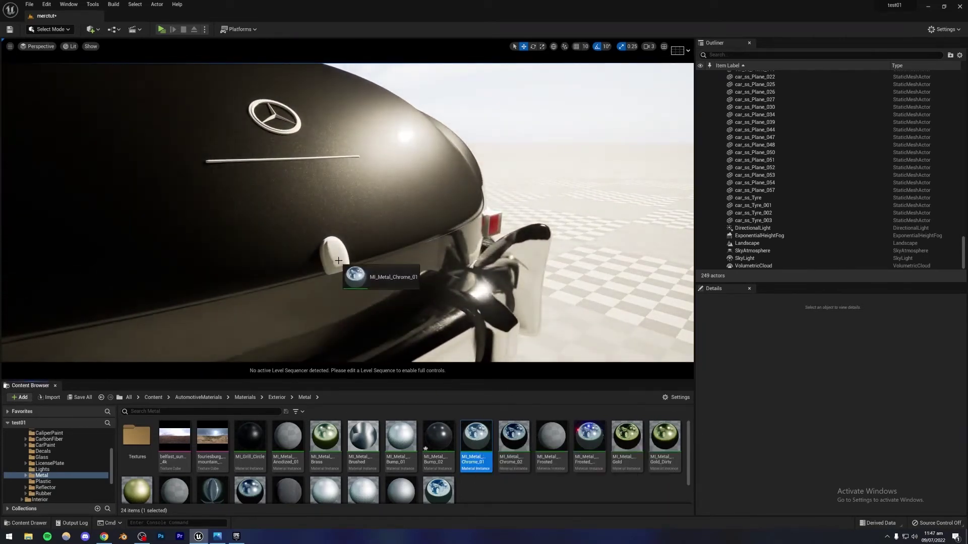
- Apply MI_Metal_Chrome_01 to the exterior door handle and undo the stray material assignment on the door panel
right_click_drag(444, 282, 579, 272)
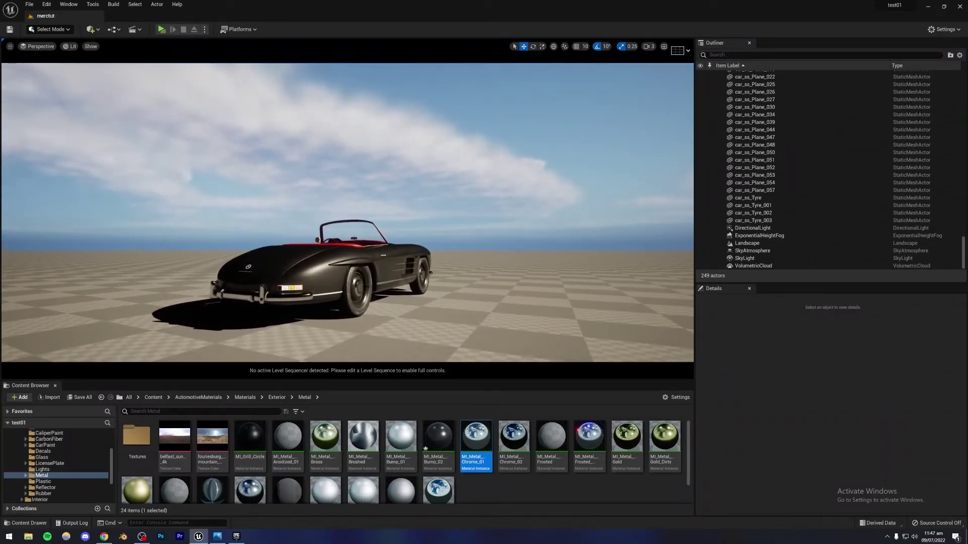
right_click_drag(579, 272, 567, 273)
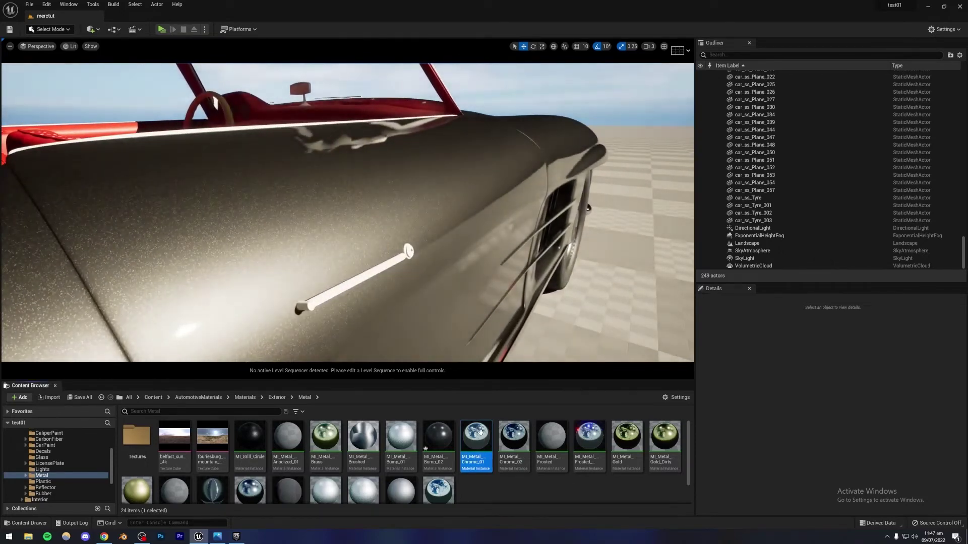
left_click_drag(323, 299, 323, 299)
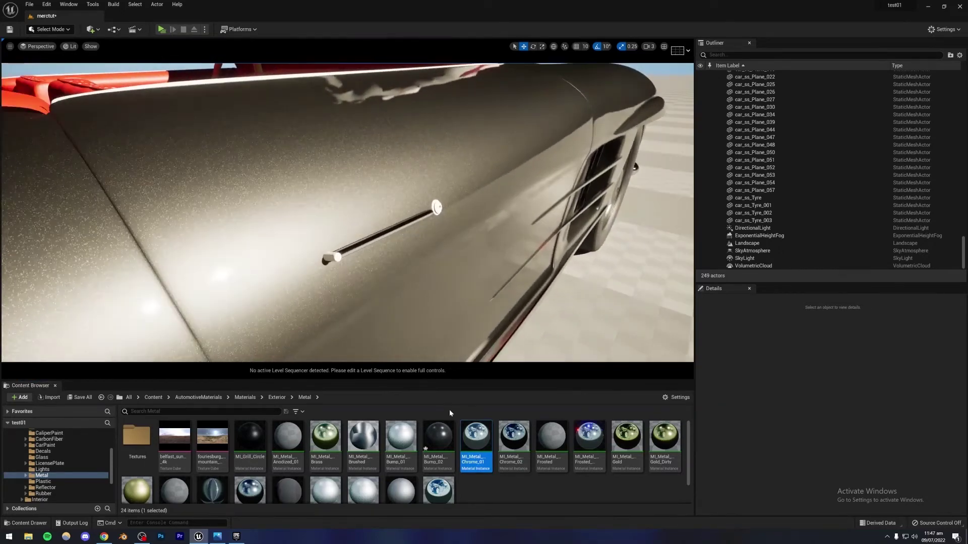
left_click_drag(333, 261, 336, 264)
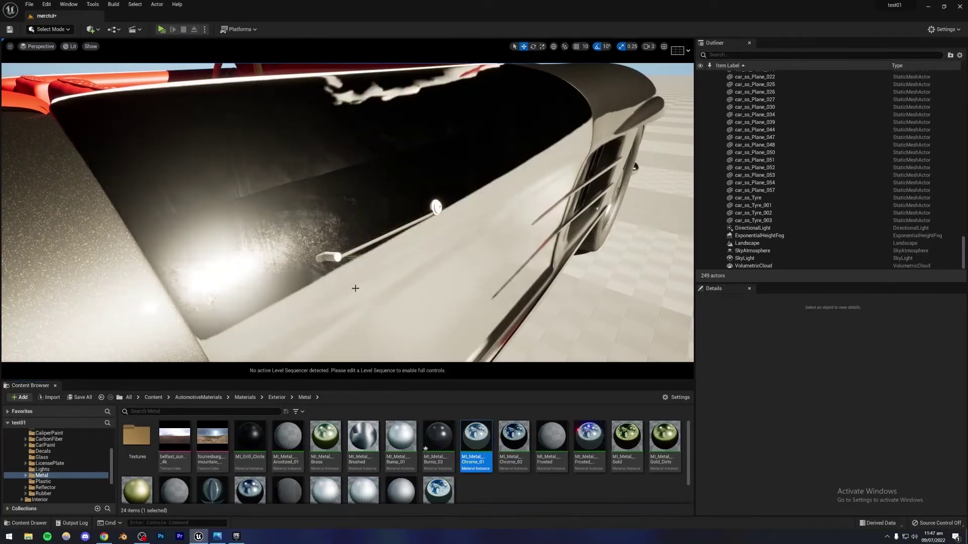
key("ctrl+z")
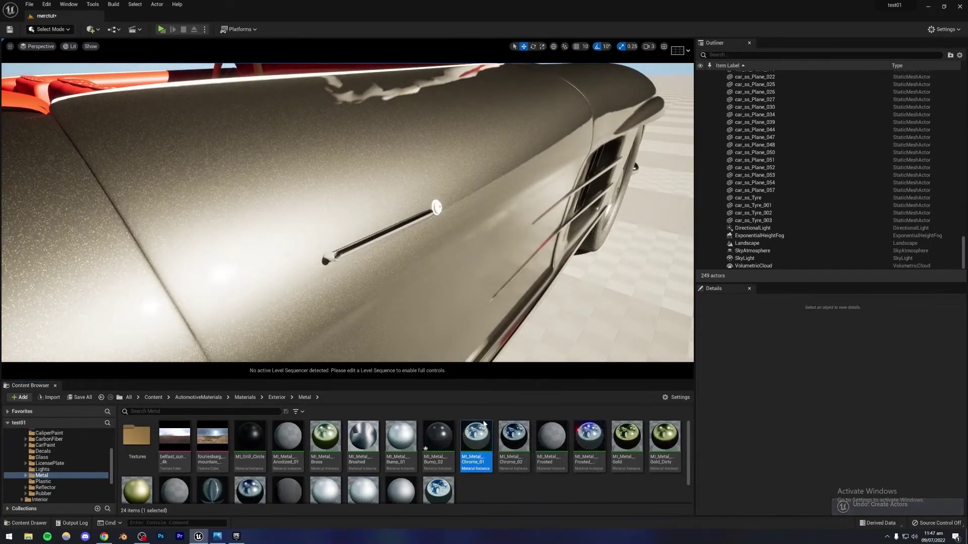
- Try MI_Metal_Chrome_02 on the door panel and undo it
key("s")
right_click_drag(453, 232, 398, 219)
key("w")
left_click_drag(398, 284, 307, 244)
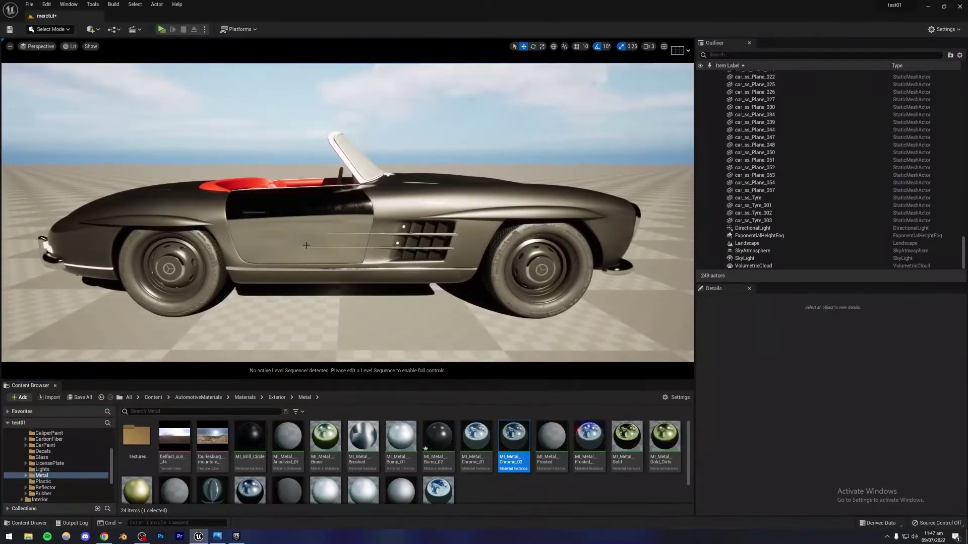
key("ctrl+z")
- Save the level and open the Leather folder of the Interior automotive materials
right_click_drag(307, 245, 453, 312)
key("ctrl+s")
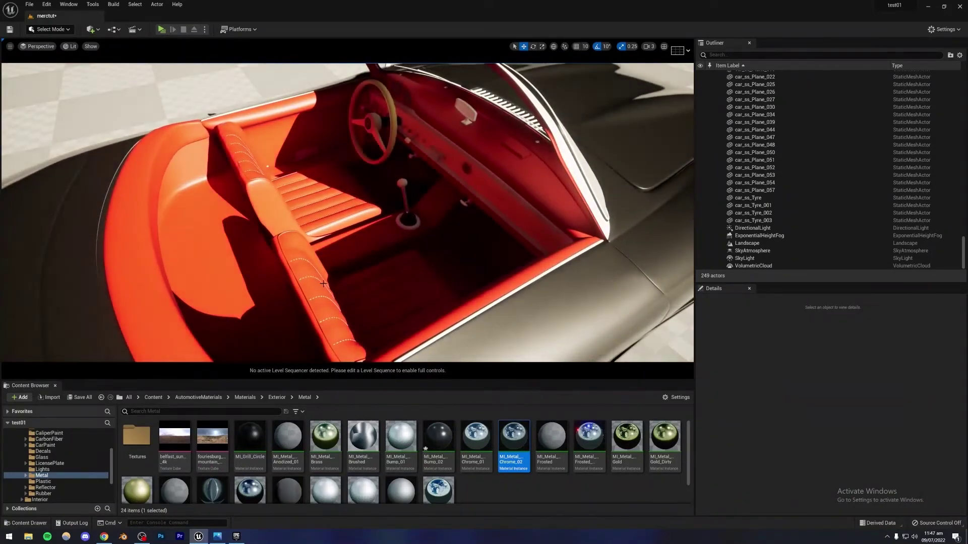
scroll(59, 460, "up", 2)
double_click(19, 445)
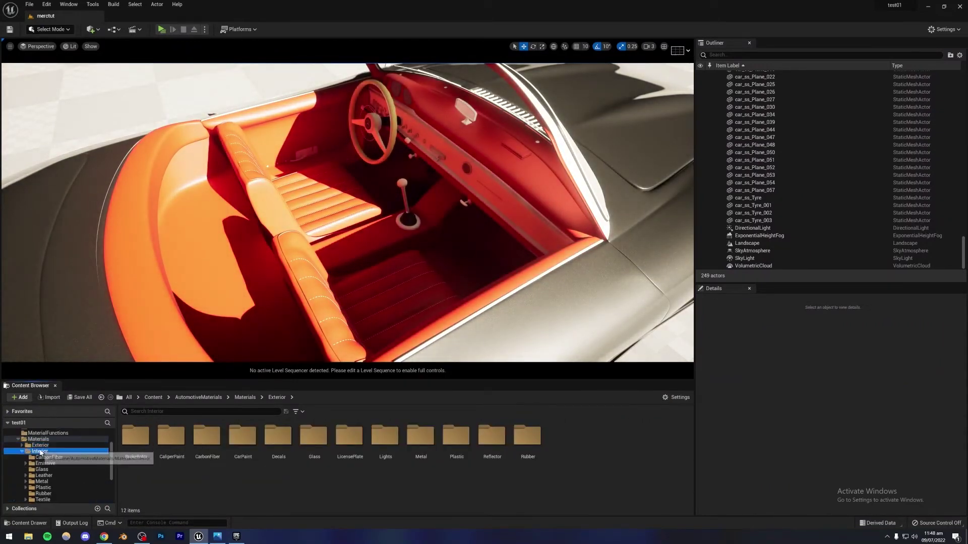
scroll(48, 463, "down", 2)
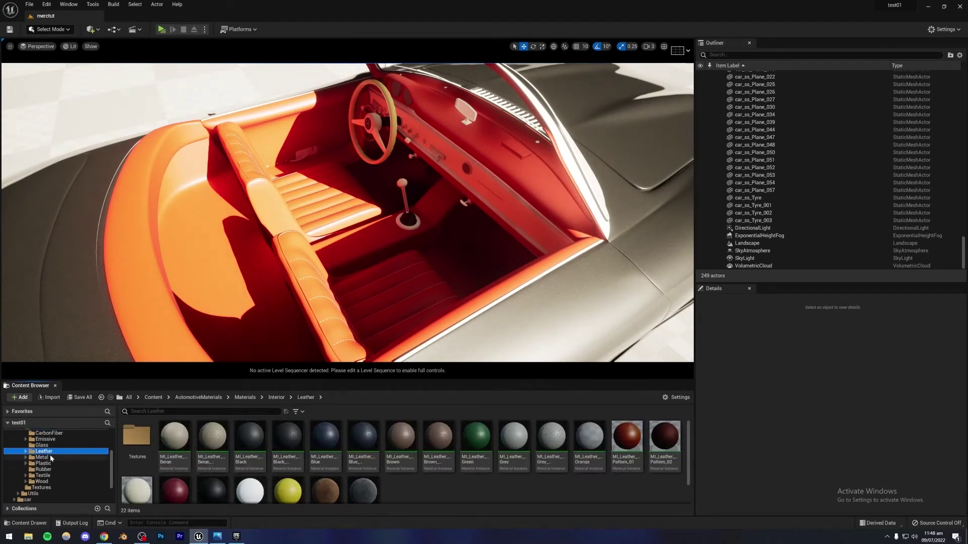
scroll(242, 474, "down", 1)
scroll(352, 453, "up", 1)
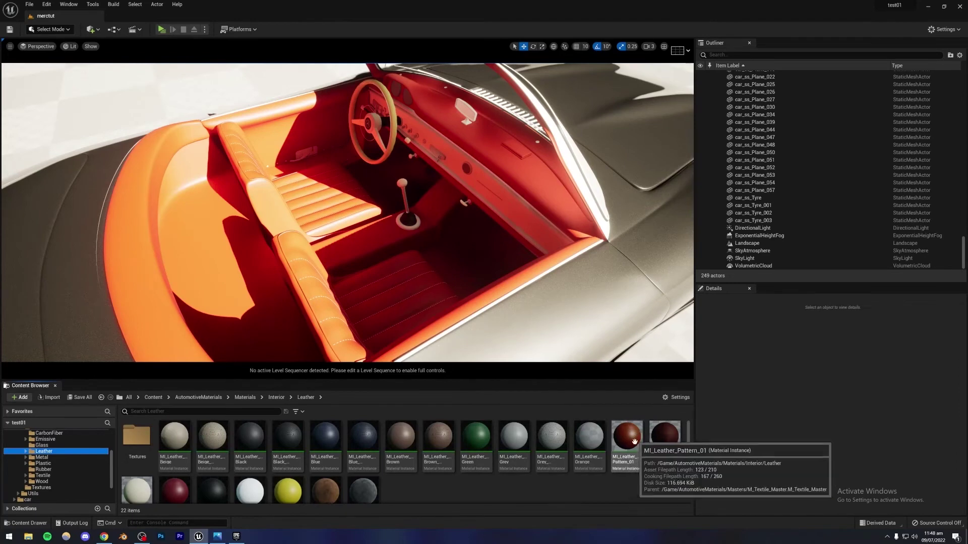
- Apply MI_Leather_Pattern_01 to the passenger seat backrest and inspect the leather up close
left_click_drag(626, 438, 309, 287)
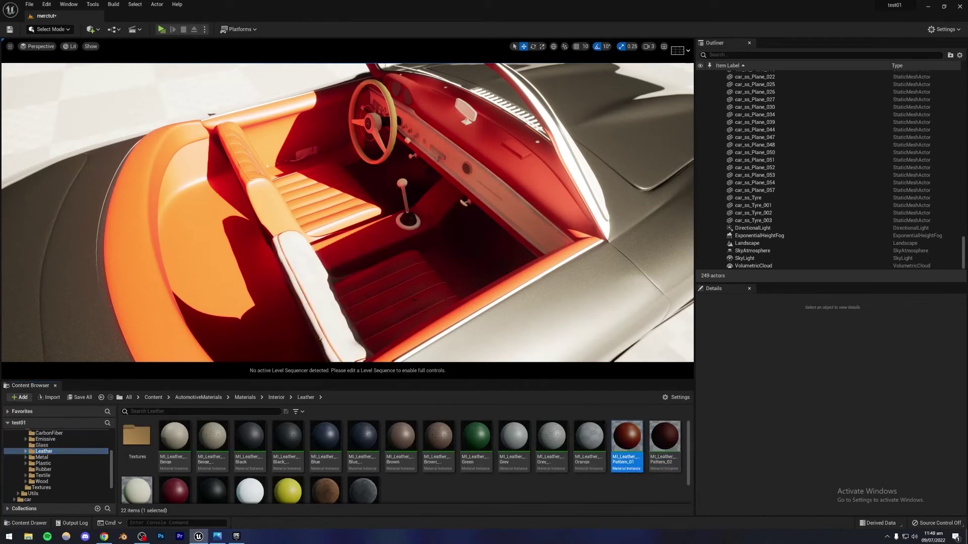
right_click_drag(440, 291, 478, 279)
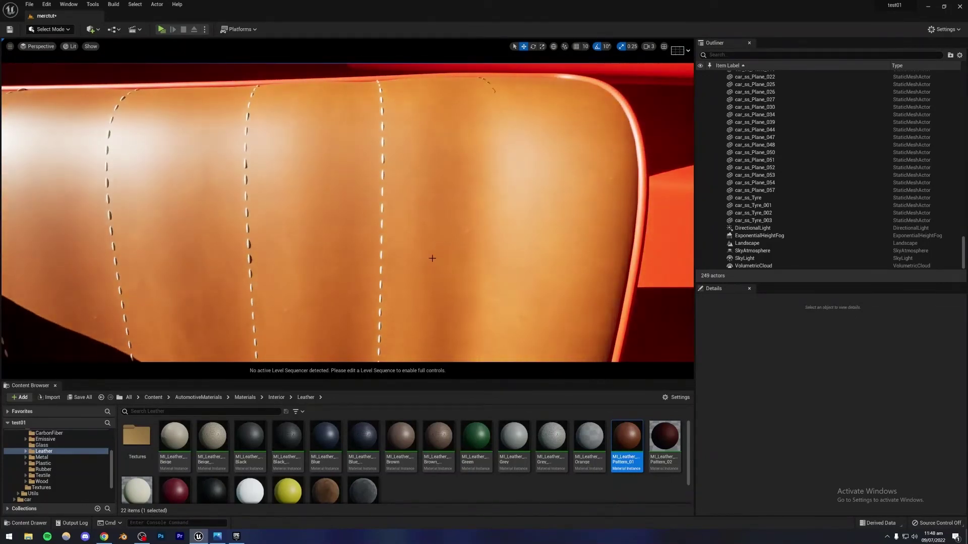
right_click_drag(432, 258, 431, 258)
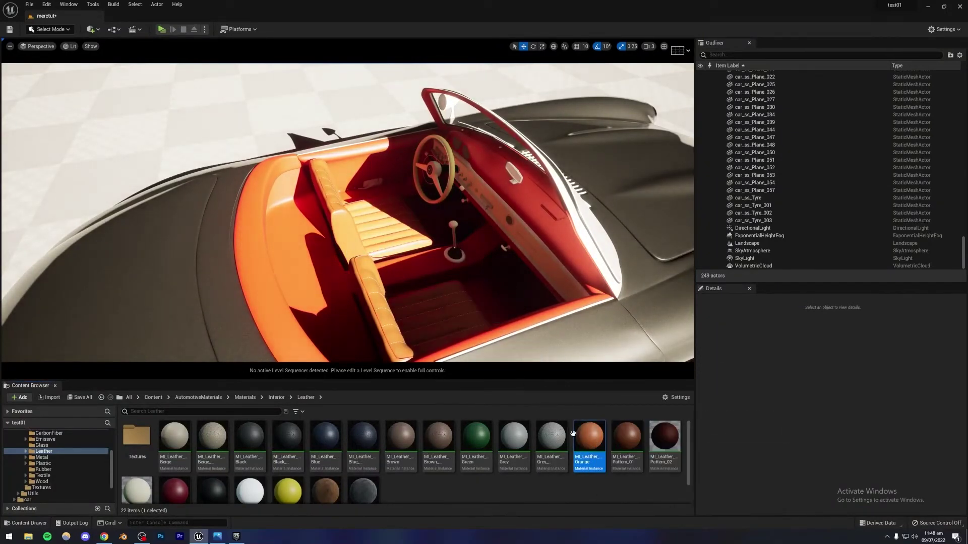
- Apply MI_Leather_Orange to the cabin upholstery around the seats and the rear trim behind them
left_click_drag(573, 435, 476, 323)
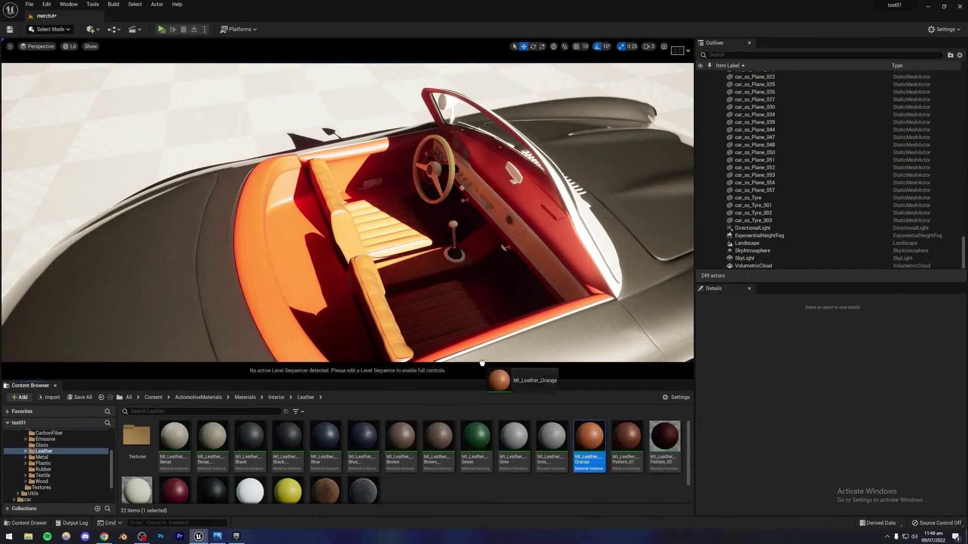
left_click_drag(482, 363, 266, 285)
left_click_drag(588, 436, 292, 272)
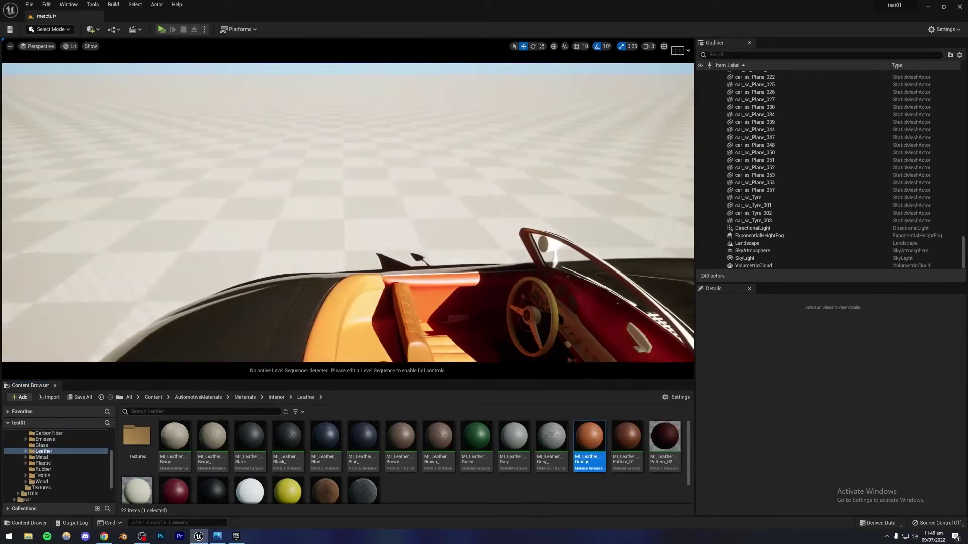
- Apply MI_Leather_Orange to the dashboard panels and the steering wheel rim
right_click_drag(292, 272, 386, 236)
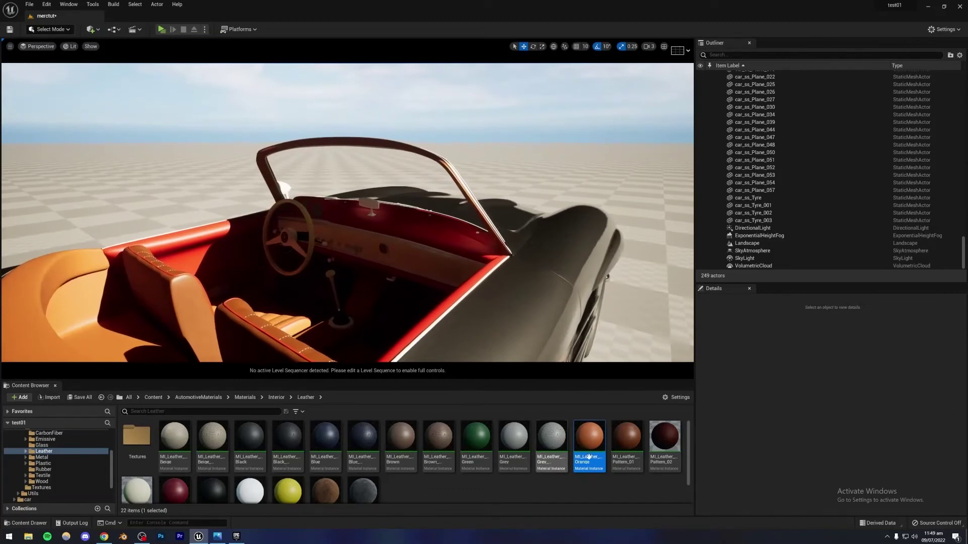
mouse_move(589, 436)
left_mouse_down()
mouse_move(379, 269)
mouse_move(417, 261)
left_mouse_up()
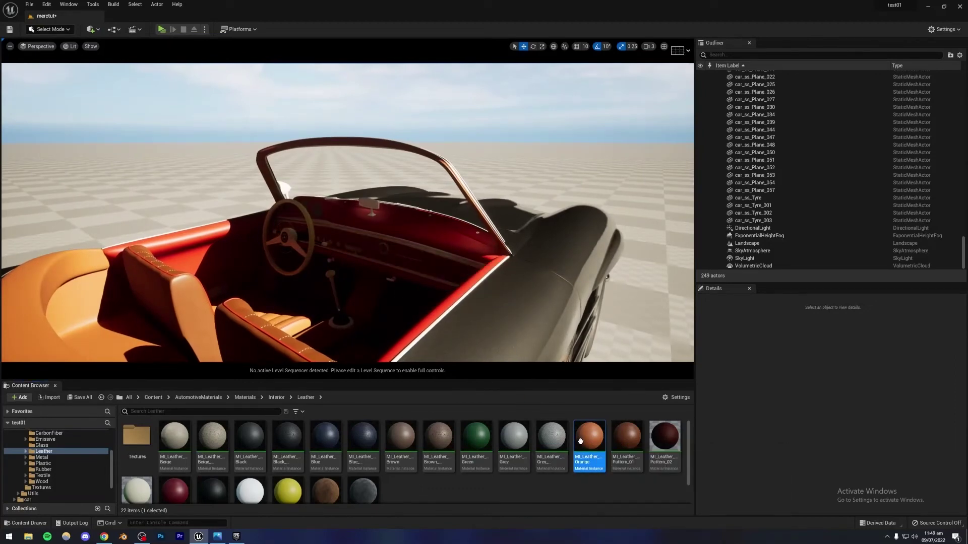
left_click_drag(432, 331, 301, 247)
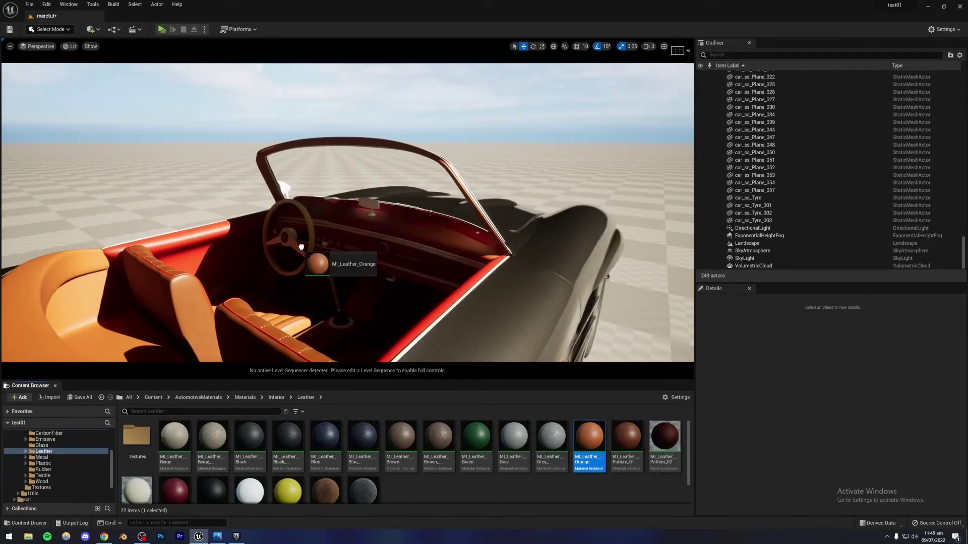
left_click_drag(588, 436, 332, 309)
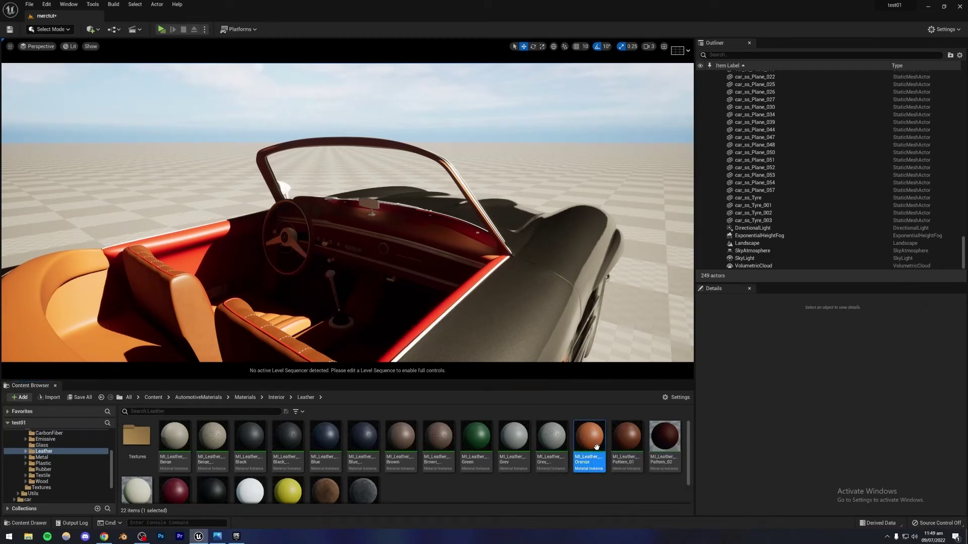
left_click_drag(597, 447, 408, 274)
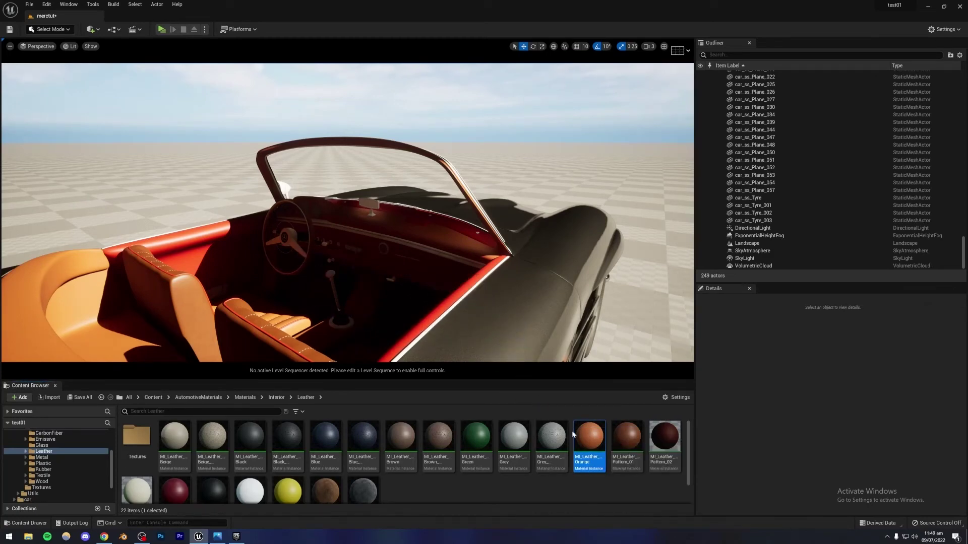
left_click_drag(588, 437, 524, 354)
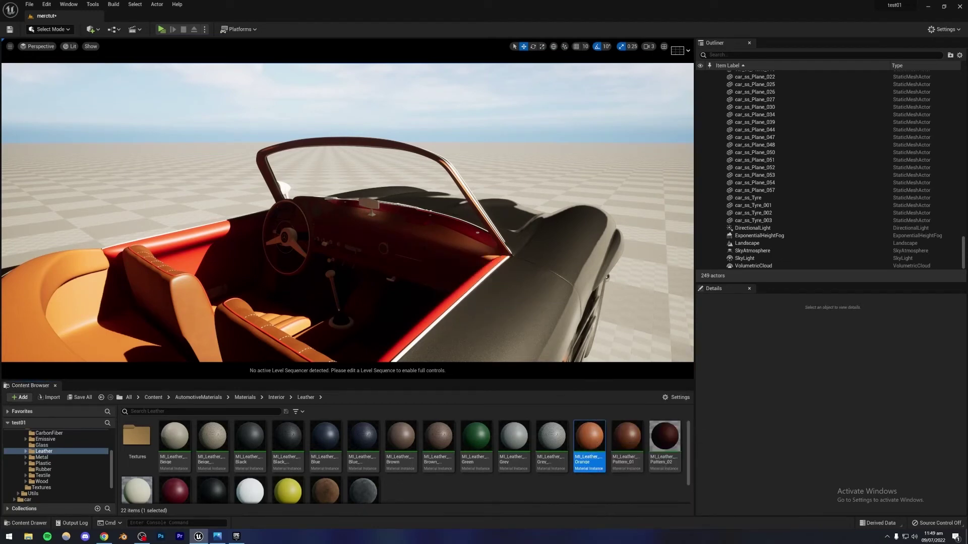
- Apply MI_Metal_Chrome_01 from the Exterior Metal folder to the steering wheel's hub and spokes, undoing the stray assignment on the dashboard
key("w")
right_click_drag(348, 212, 283, 217)
key("s")
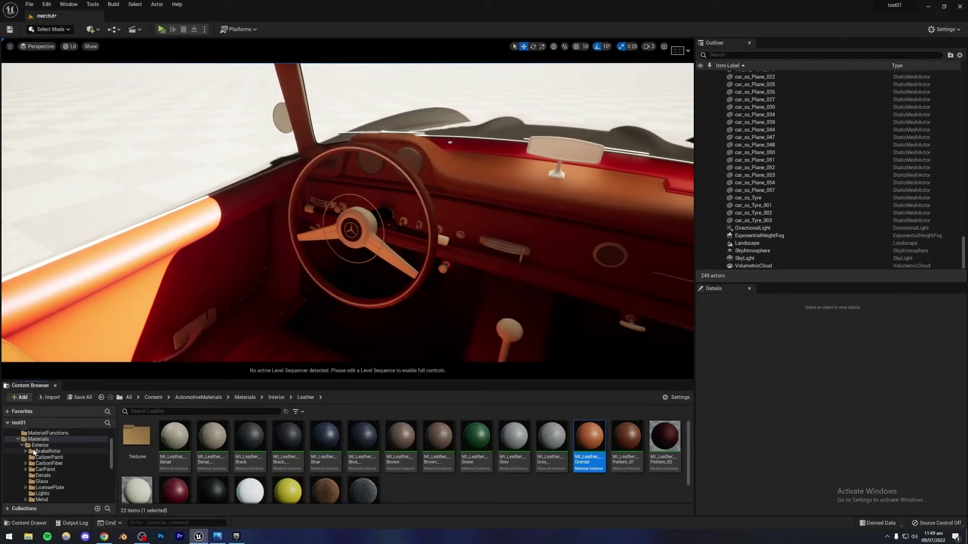
left_click(46, 488)
scroll(297, 469, "down", 1)
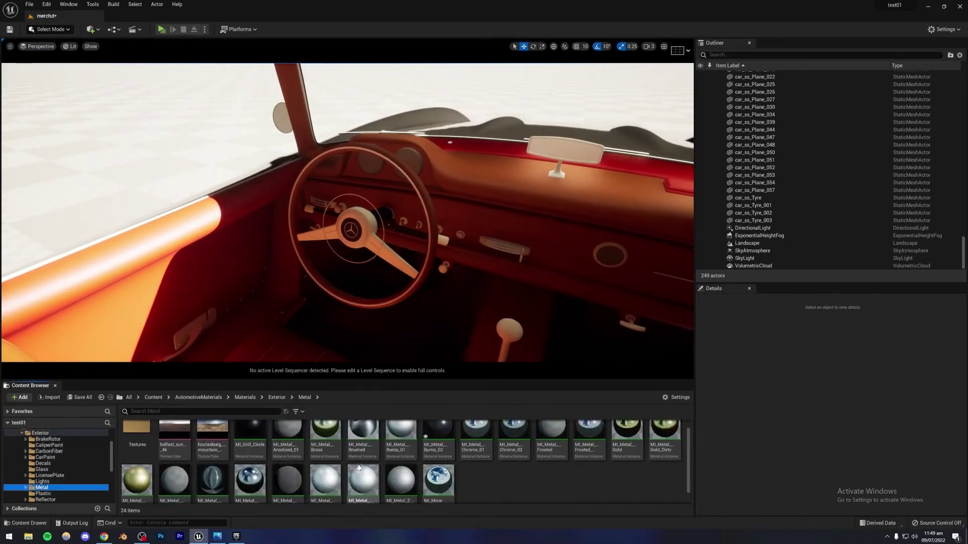
scroll(440, 473, "up", 1)
left_click_drag(468, 429, 396, 265)
left_click_drag(476, 434, 362, 224)
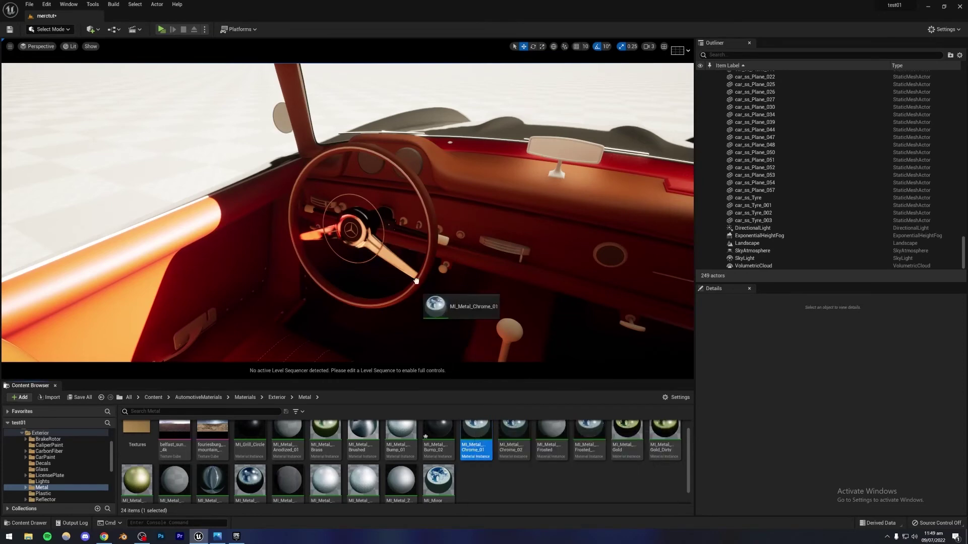
left_click_drag(383, 236, 384, 235)
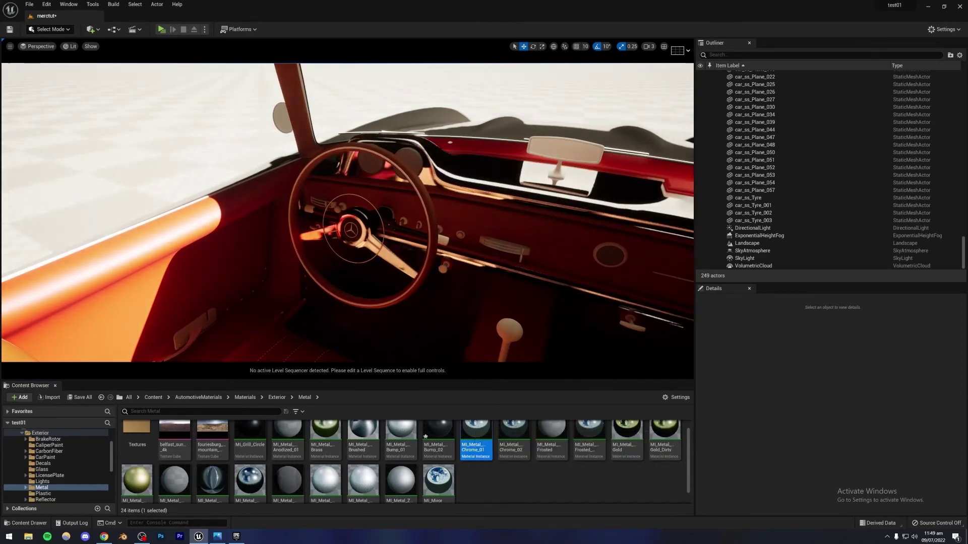
key("ctrl+z")
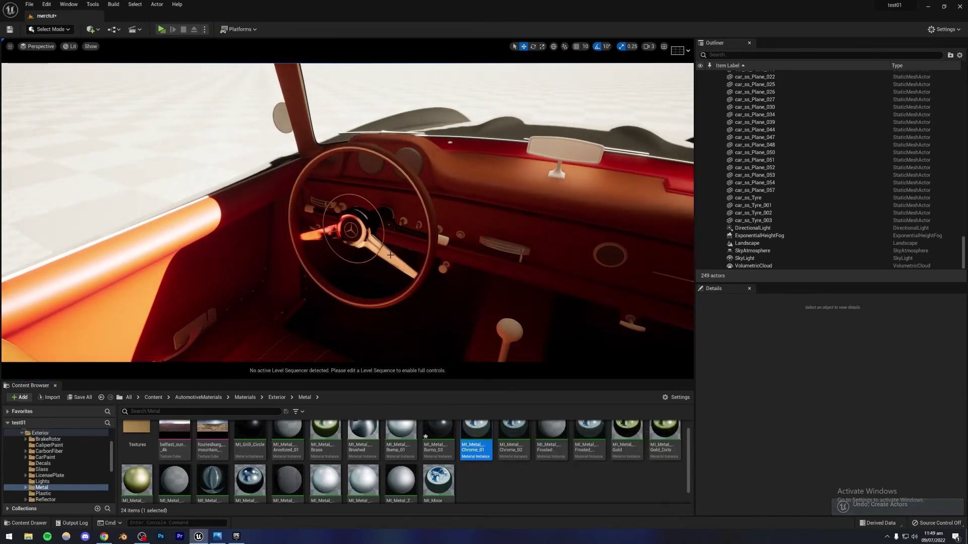
- Apply MI_Metal_Chrome_01 to the stem and rear face of the driver-side exterior mirror
key("s")
right_click_drag(390, 255, 368, 224)
key("w")
left_click_drag(476, 433, 381, 280)
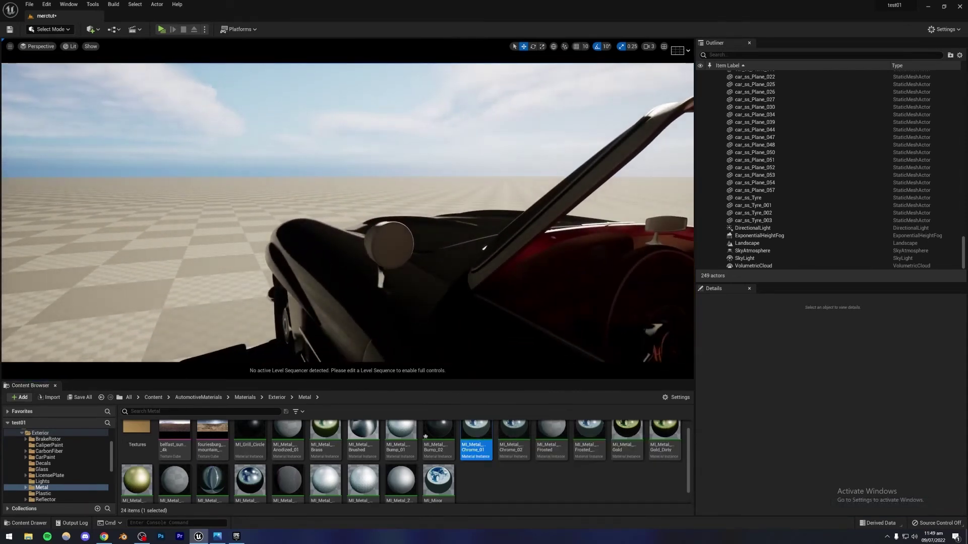
left_click_drag(473, 424, 391, 248)
- Apply MI_Metal_Chrome_01 to the front shell of the driver-side exterior mirror
key("s")
right_click_drag(391, 248, 299, 255)
key("w")
key("d")
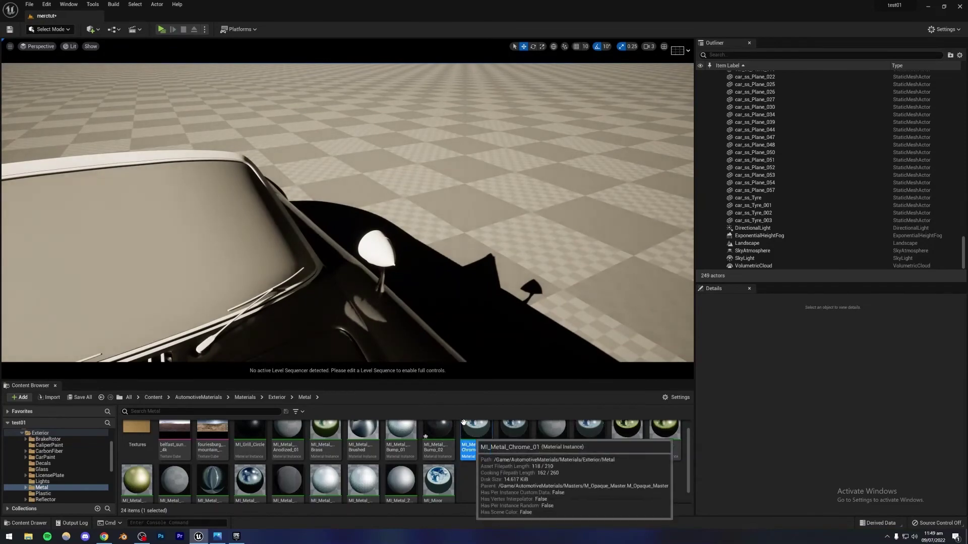
left_click_drag(476, 435, 381, 245)
right_click_drag(381, 245, 378, 232)
key("s")
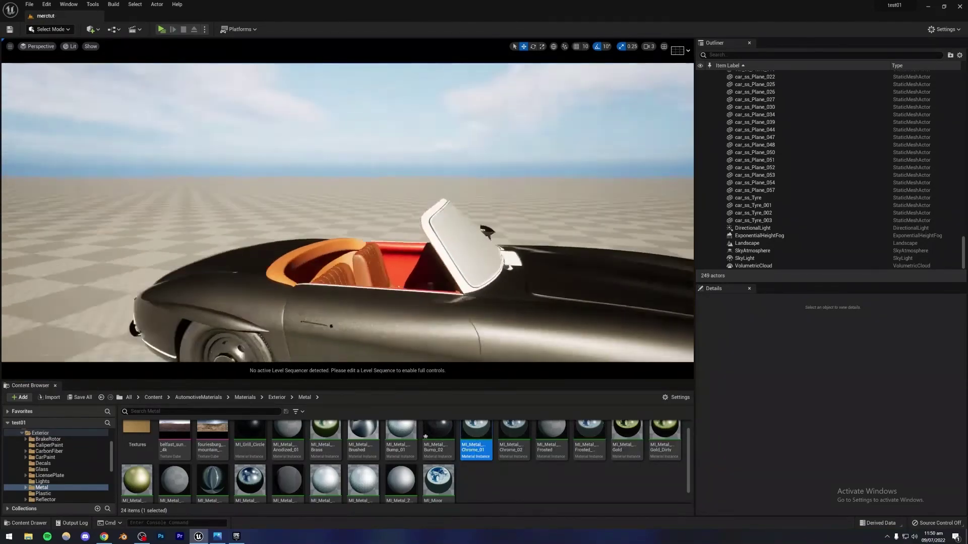
- Examine the car's side, cabin, rear and front for parts that still need a material
key("a")
right_click_drag(348, 212, 406, 206)
key("a")
key("w")
right_click_drag(348, 212, 353, 212)
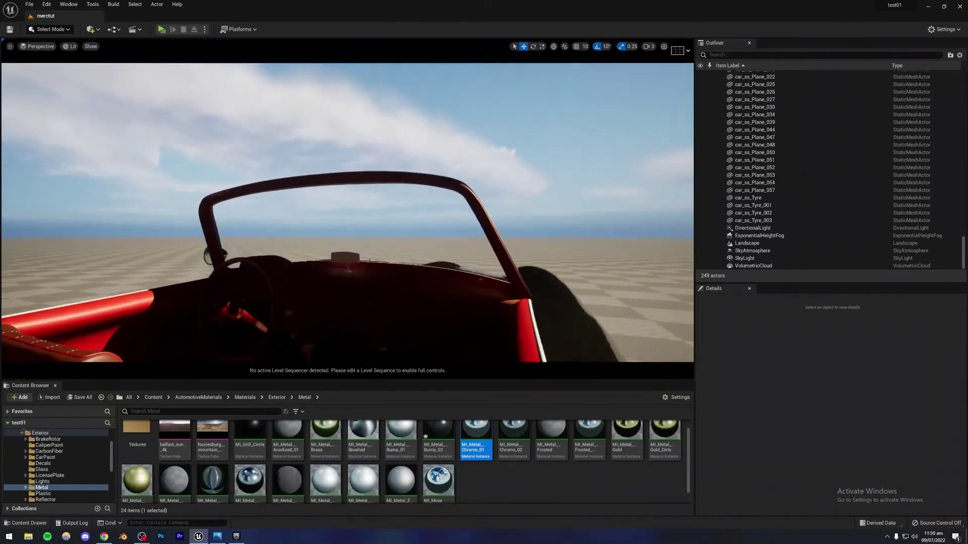
right_click_drag(283, 239, 315, 238)
key("w")
key("a")
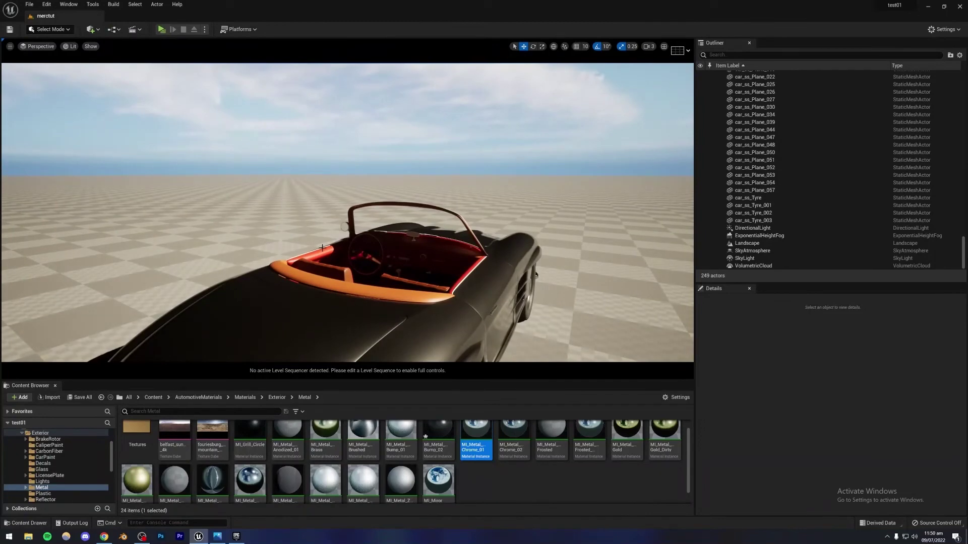
key("d")
right_click_drag(315, 237, 241, 235)
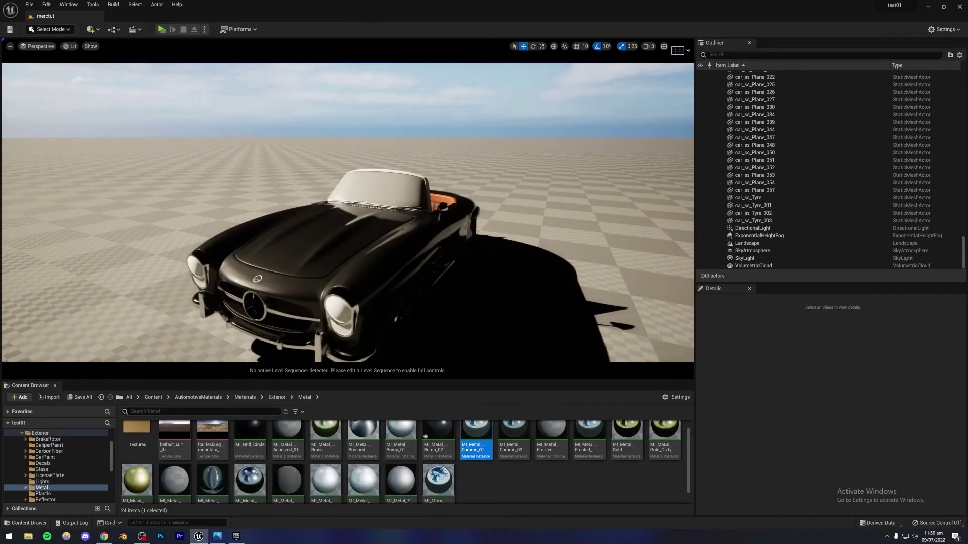
- Save the level and apply MI_Metal_Chrome_01 to the vent grille below the windscreen and both wiper bases
key("w")
right_click_drag(241, 234, 352, 334)
key("ctrl+s")
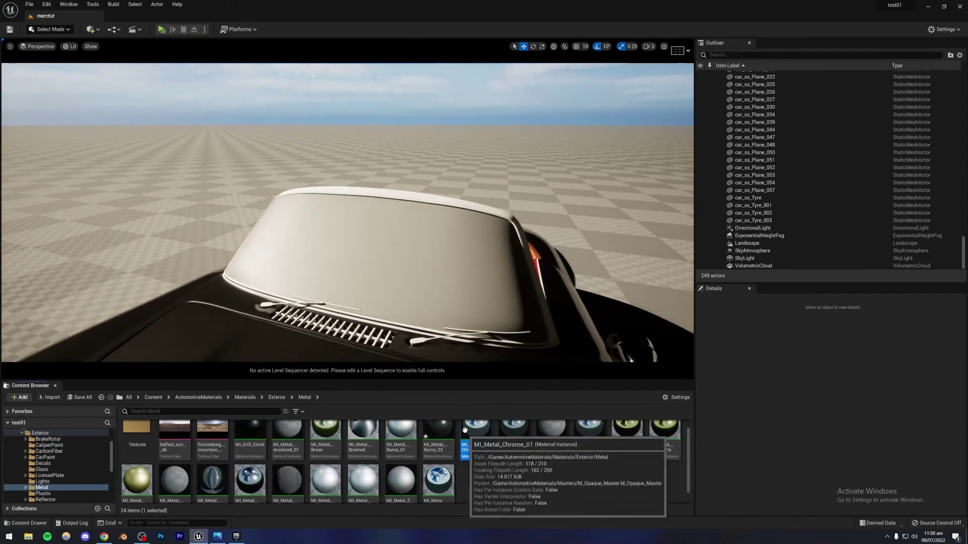
left_click_drag(476, 439, 336, 328)
left_click_drag(461, 426, 384, 367)
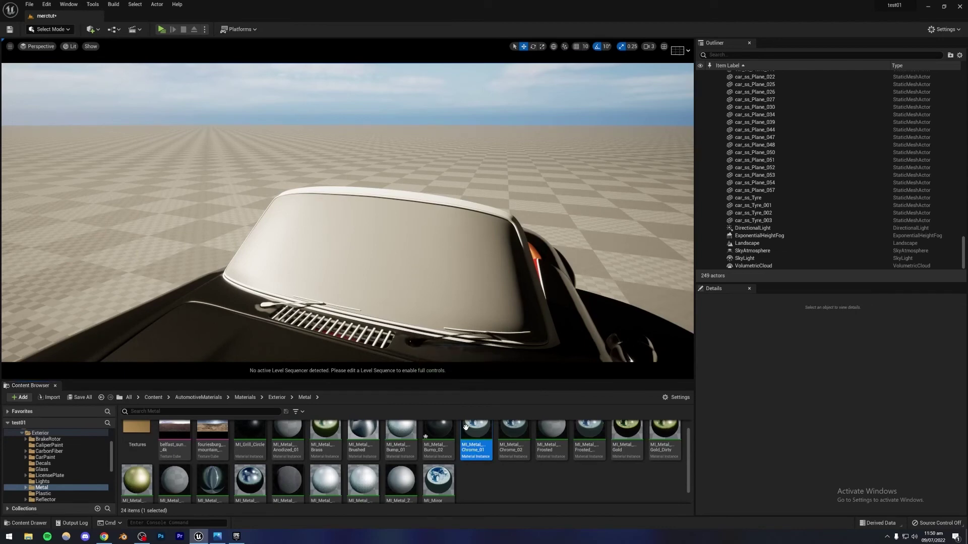
left_click_drag(465, 427, 292, 296)
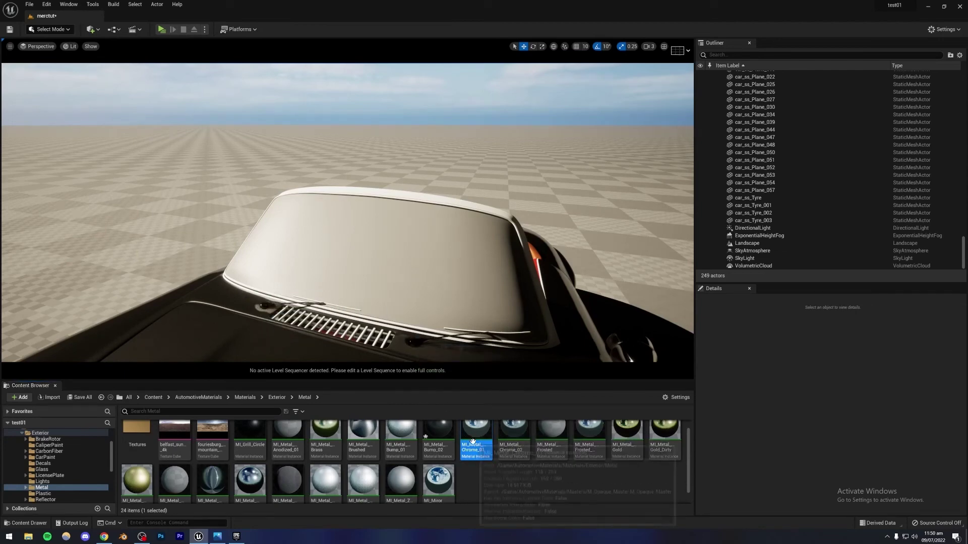
- Apply MI_Metal_Chrome_01 to the blades of both windscreen wipers, leaving the windscreen glass without chrome
left_click_drag(473, 441, 325, 300)
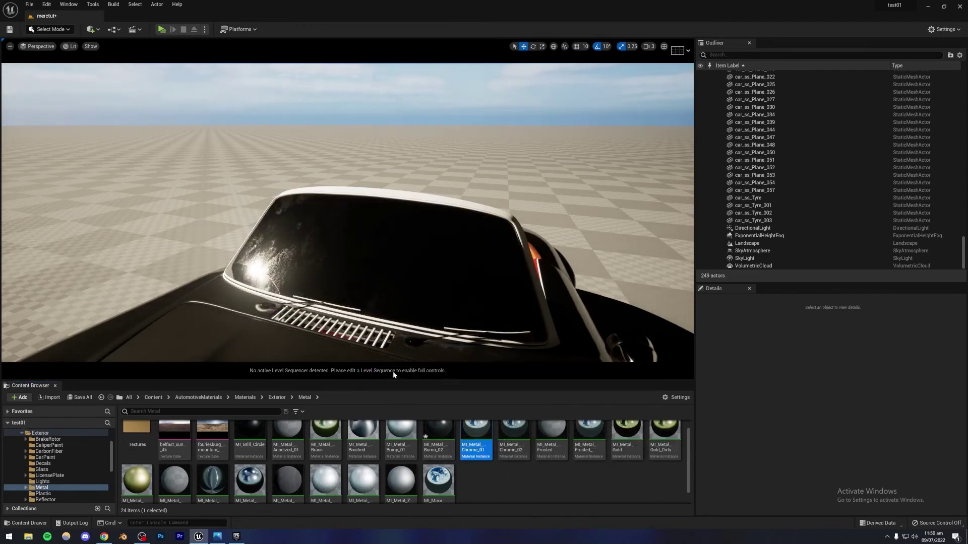
key("ctrl+z")
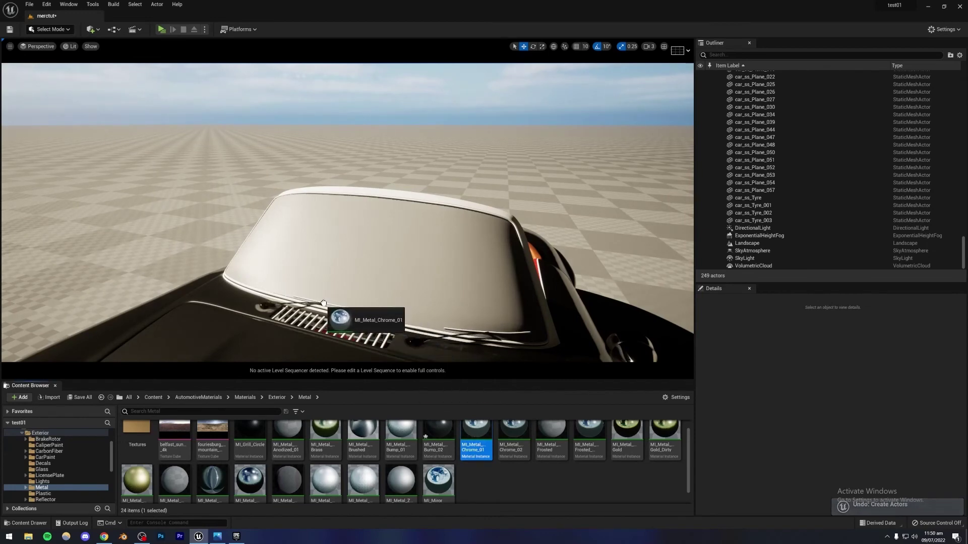
left_click_drag(324, 303, 324, 303)
key("w")
right_click_drag(348, 212, 327, 247)
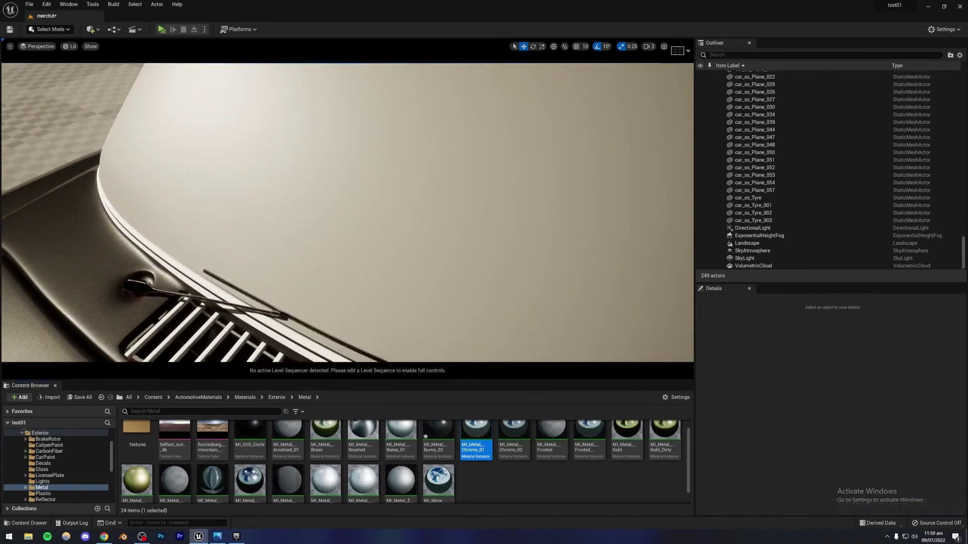
key("s")
right_click_drag(348, 212, 373, 232)
key("w")
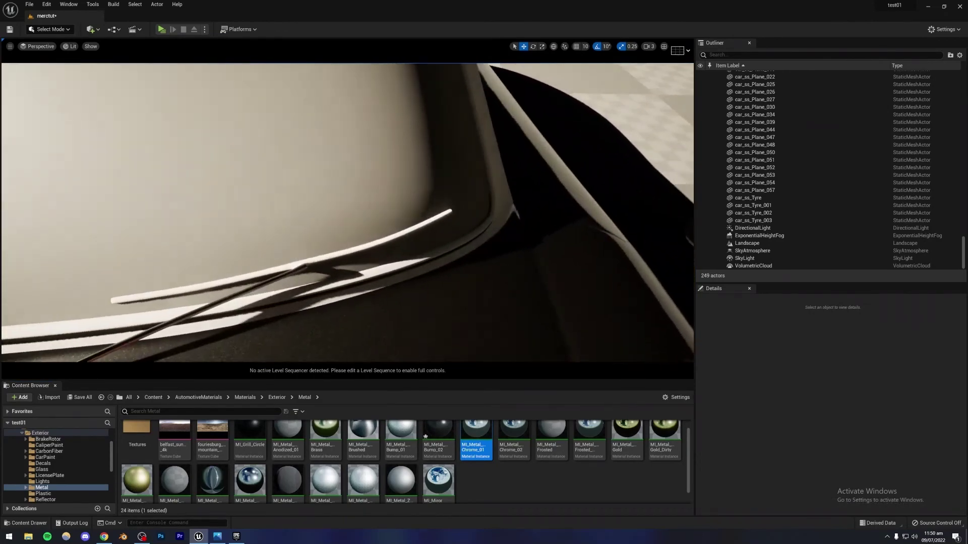
left_click_drag(476, 436, 296, 267)
- Save the level and open the Glass folder of the exterior automotive materials
key("ctrl+s")
key("s")
right_click_drag(319, 279, 272, 249)
left_click(43, 465)
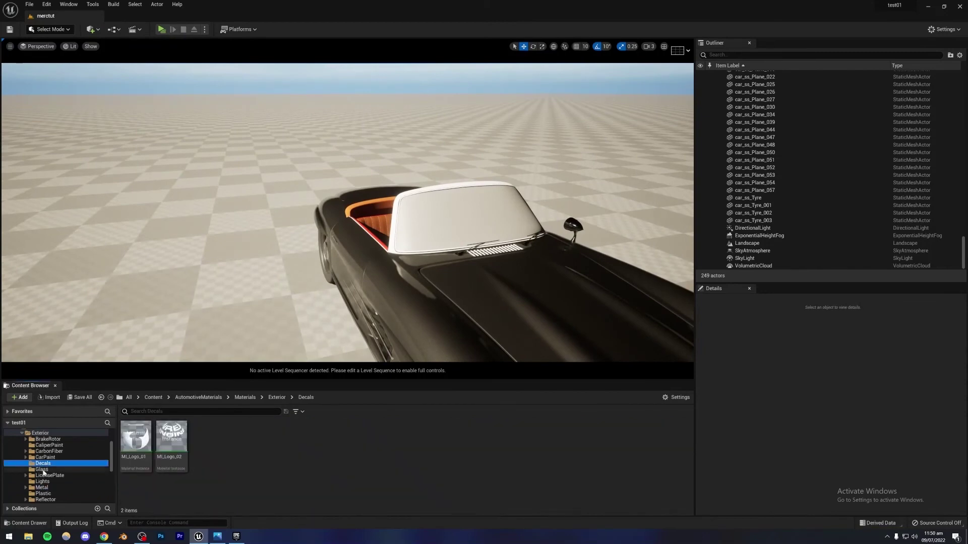
left_click(40, 469)
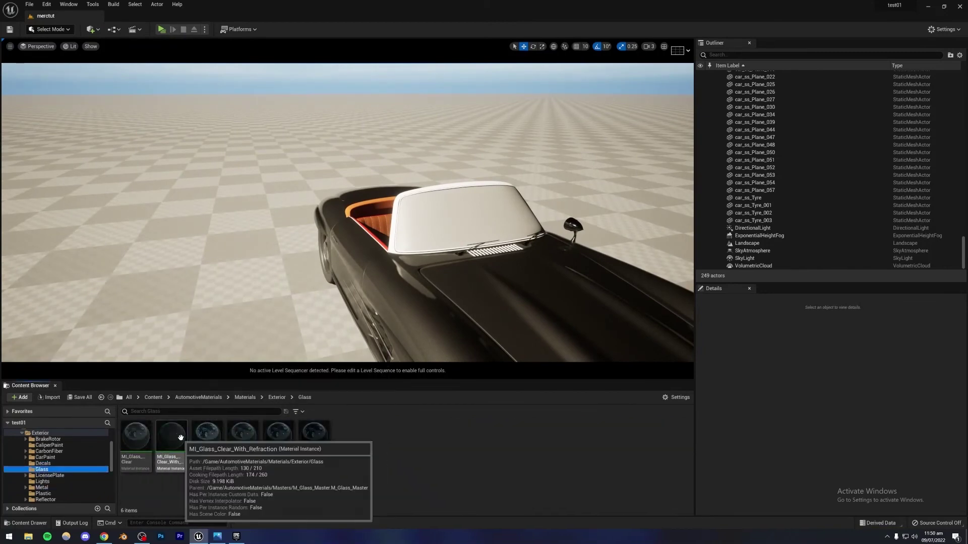
- Try MI_Glass_Clear_With_Refraction and MI_Glass_Tinted on the windscreen glass
left_click_drag(171, 436, 414, 243)
key("a")
right_click_drag(479, 245, 313, 244)
key("q")
key("w")
key("d")
key("a")
key("s")
key("w")
key("d")
left_click_drag(207, 434, 413, 213)
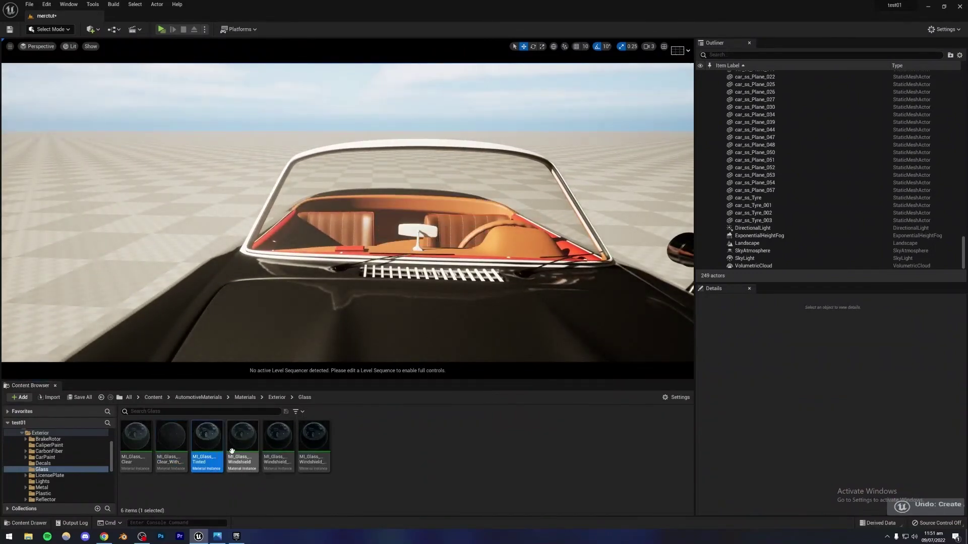
- Apply MI_Glass_Windshield to the car's windscreen glass
left_click_drag(231, 450, 358, 225)
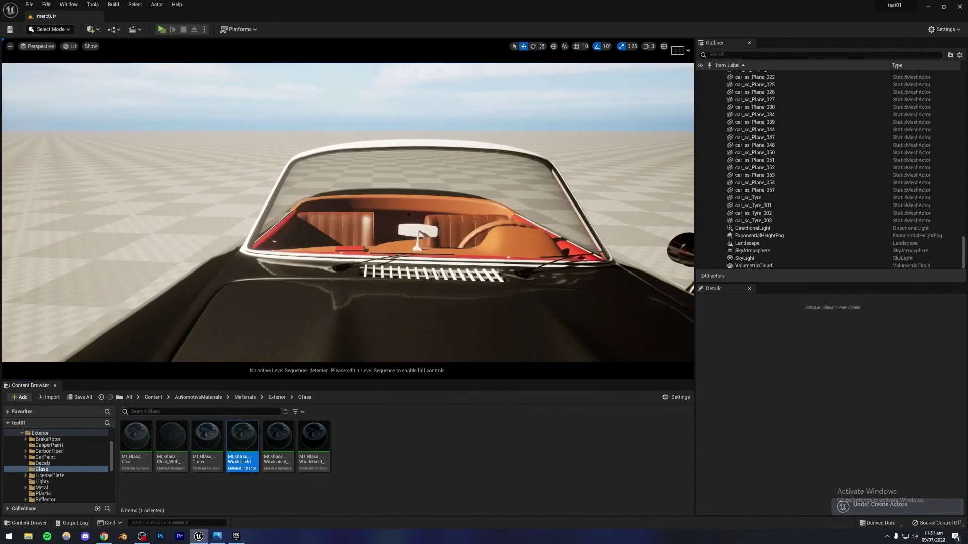
right_click_drag(358, 225, 308, 231)
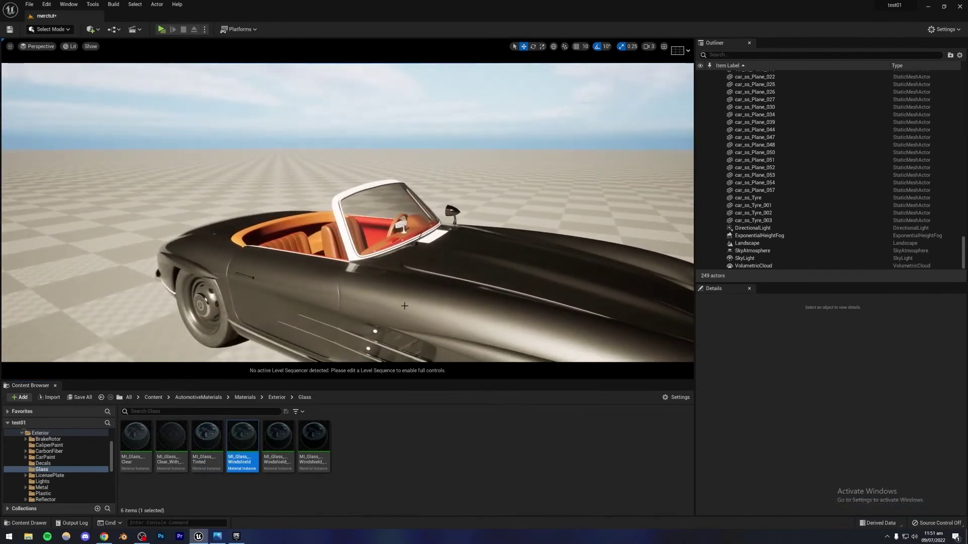
right_click_drag(367, 321, 425, 295)
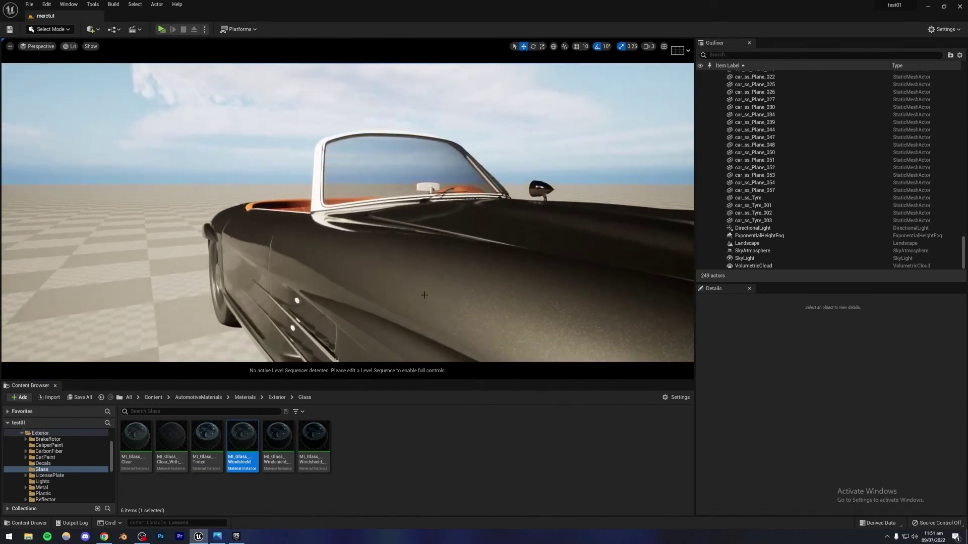
- Apply MI_CarPaint_Charcoal from the CarPaint materials to the windscreen frame and save the level
left_click(368, 188)
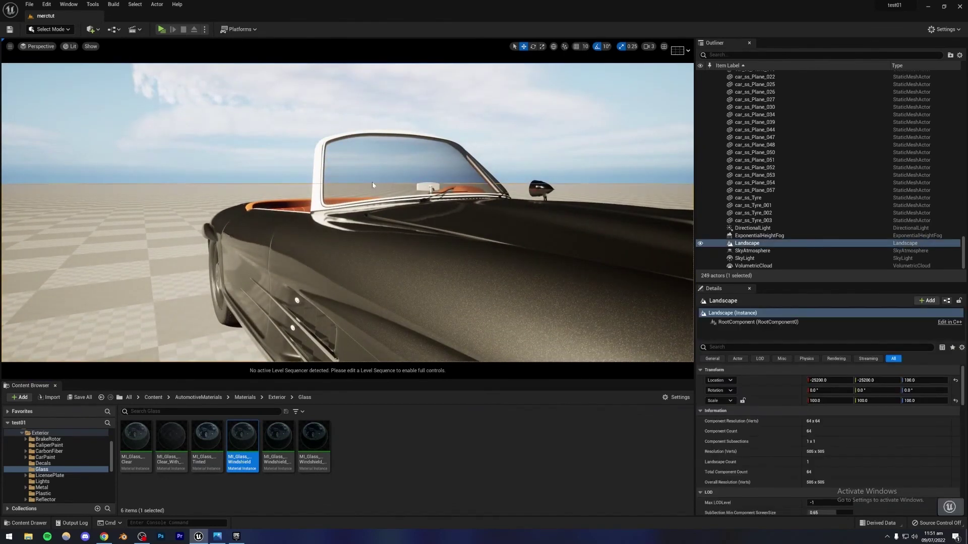
left_click(342, 151)
left_click(321, 169)
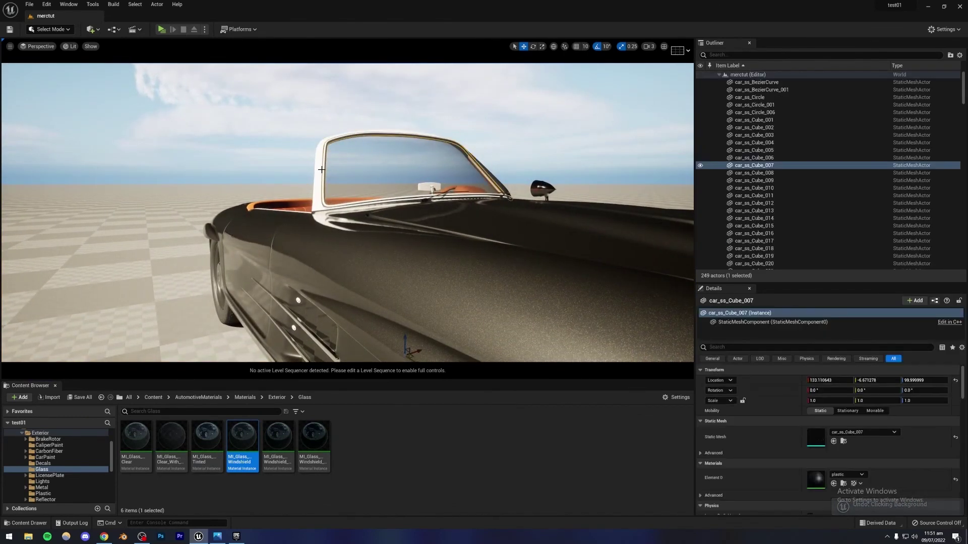
left_click(43, 458)
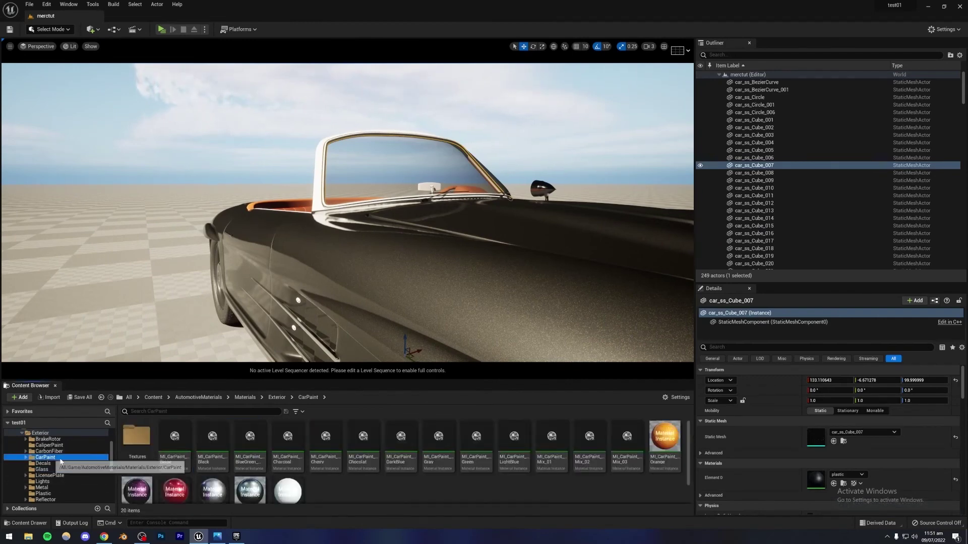
left_click_drag(290, 440, 324, 180)
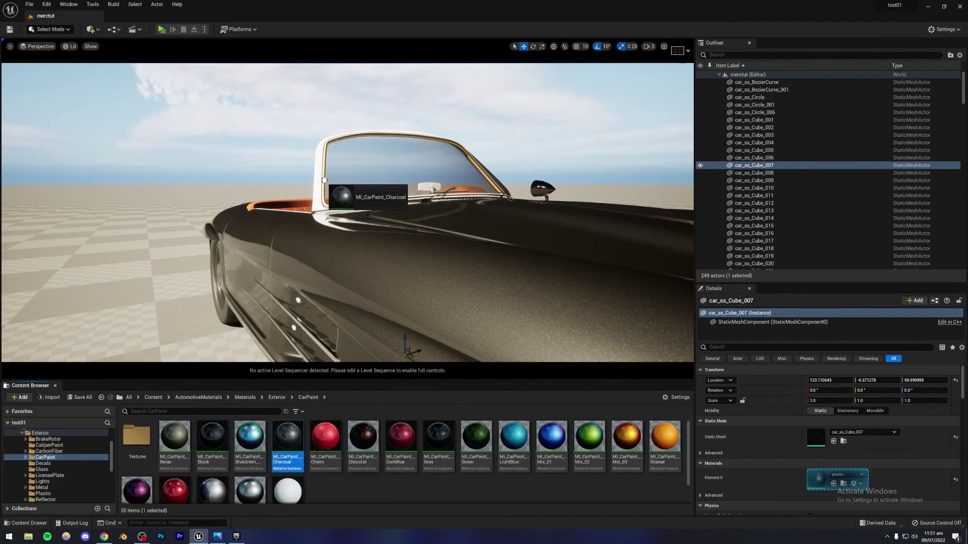
right_click_drag(318, 181, 307, 384)
key("ctrl+s")
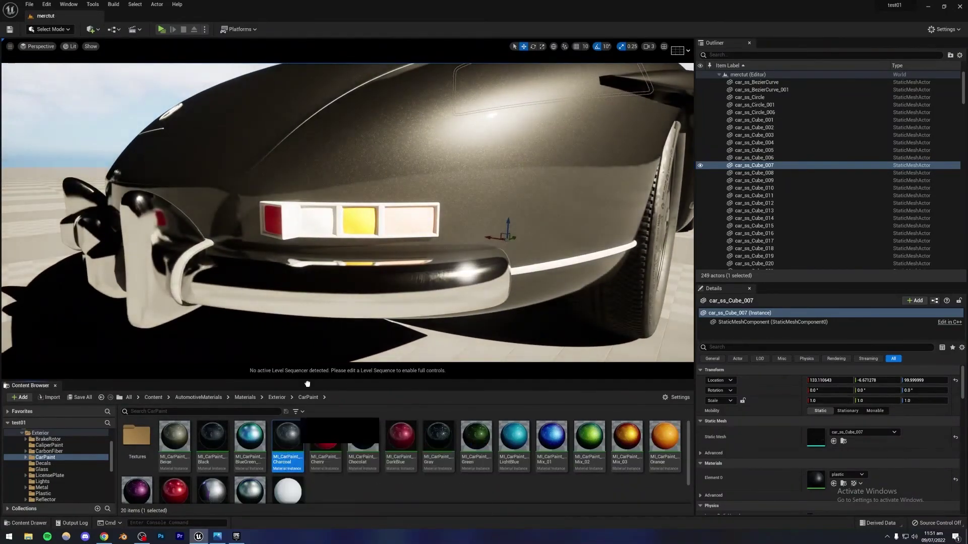
- Apply MI_CarPaint_Charcoal to the surround of the rear lights, clear the selection and save the level
left_click_drag(337, 210, 336, 210)
scroll(337, 209, "down", 15)
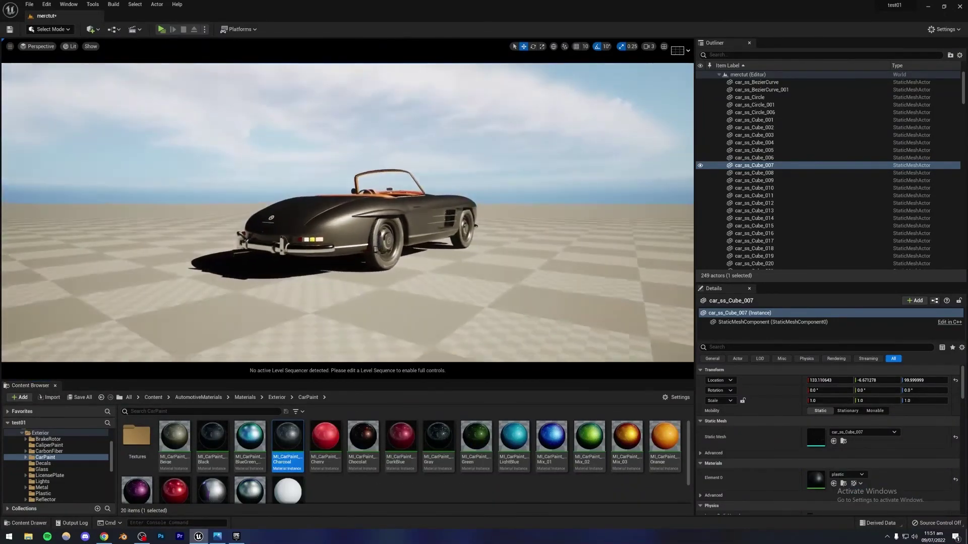
right_click_drag(330, 273, 373, 263)
key("Escape")
key("ctrl+s")
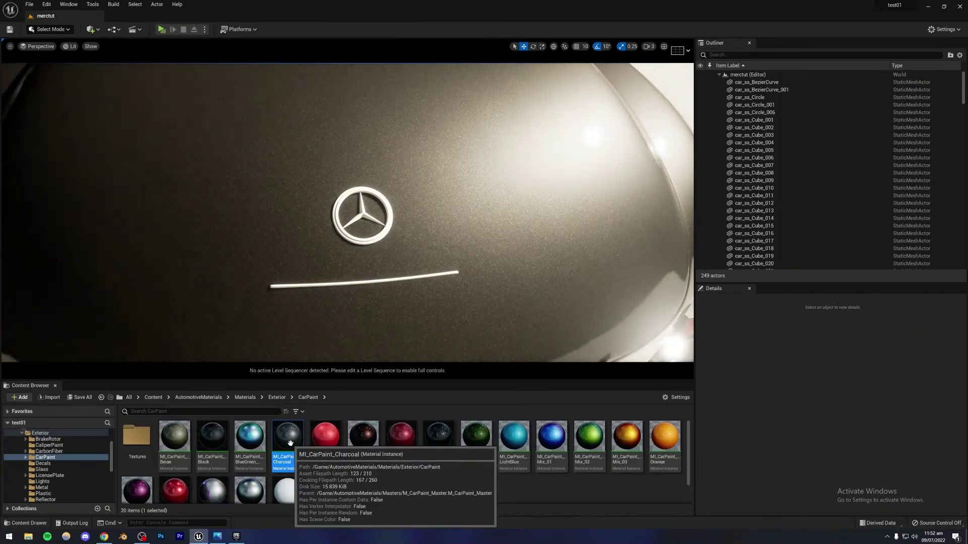
- Apply MI_CarPaint_Charcoal to the Mercedes star and the thin trim strip below it on the boot lid
left_click_drag(290, 443, 346, 235)
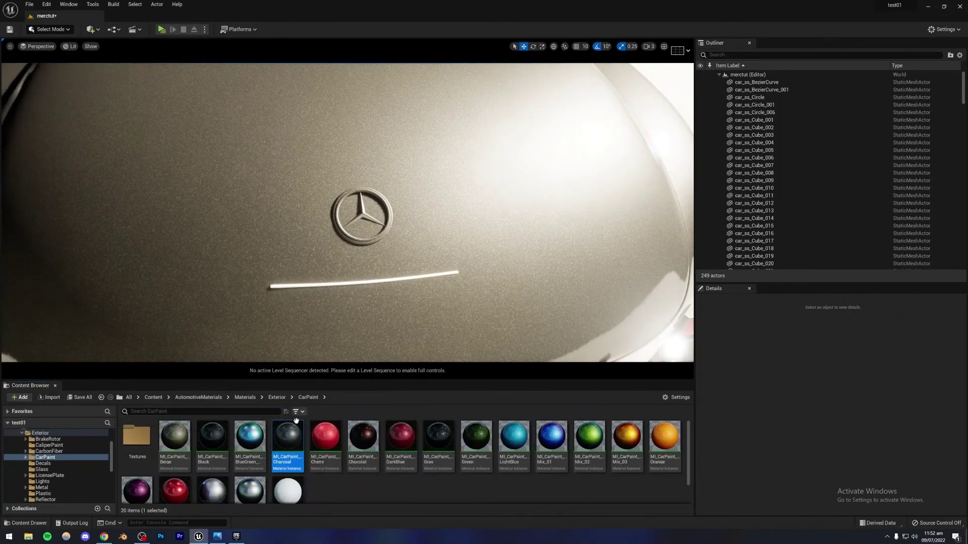
left_click_drag(296, 423, 305, 323)
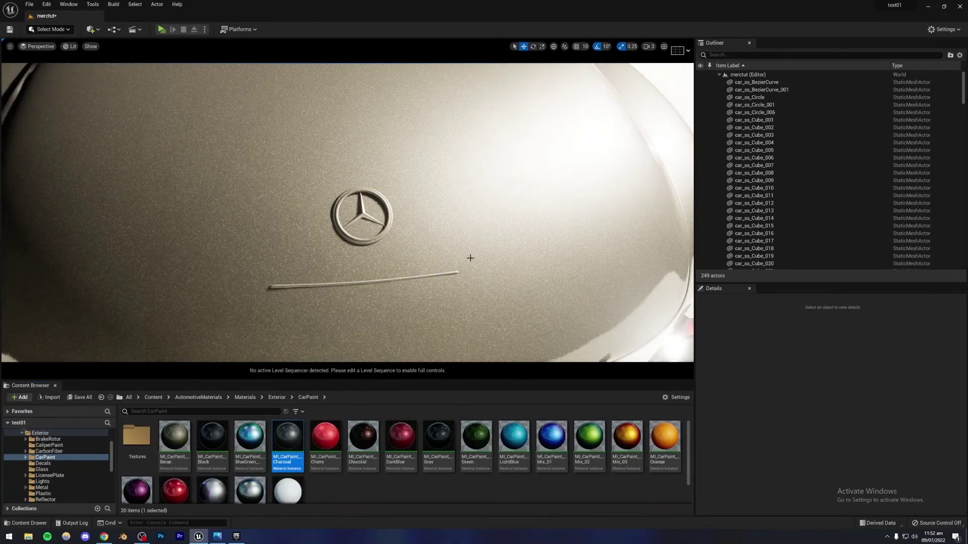
right_click_drag(471, 258, 470, 258)
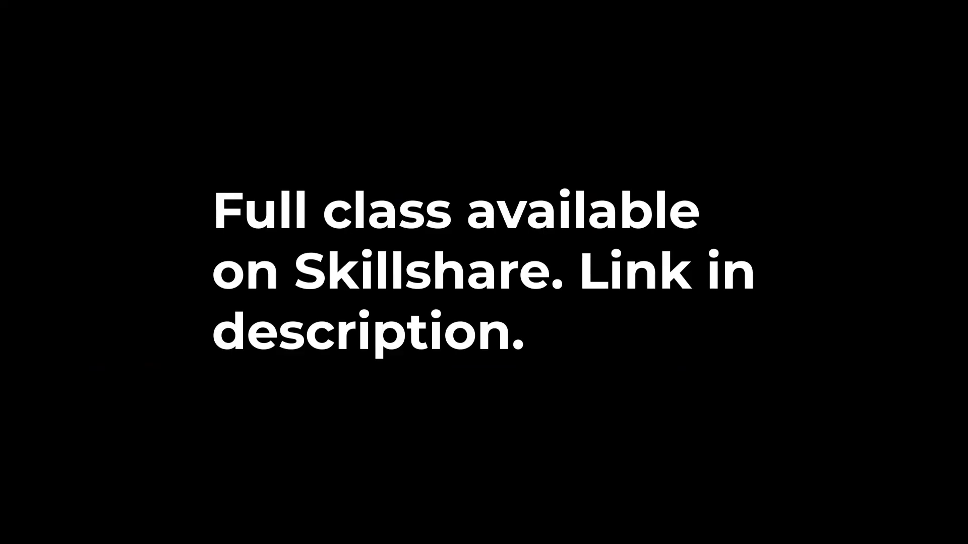